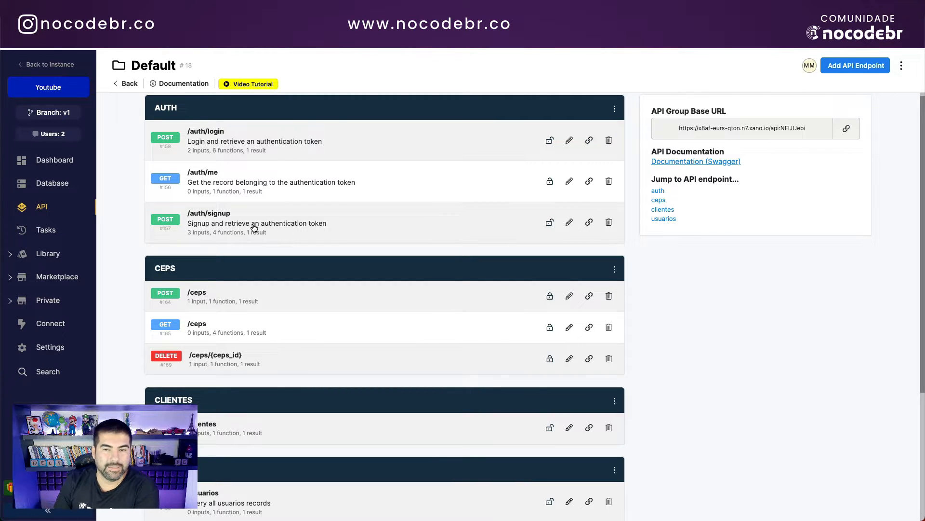
Step: Inspect the /auth/signup endpoint's function stack in Xano
left_click(296, 225)
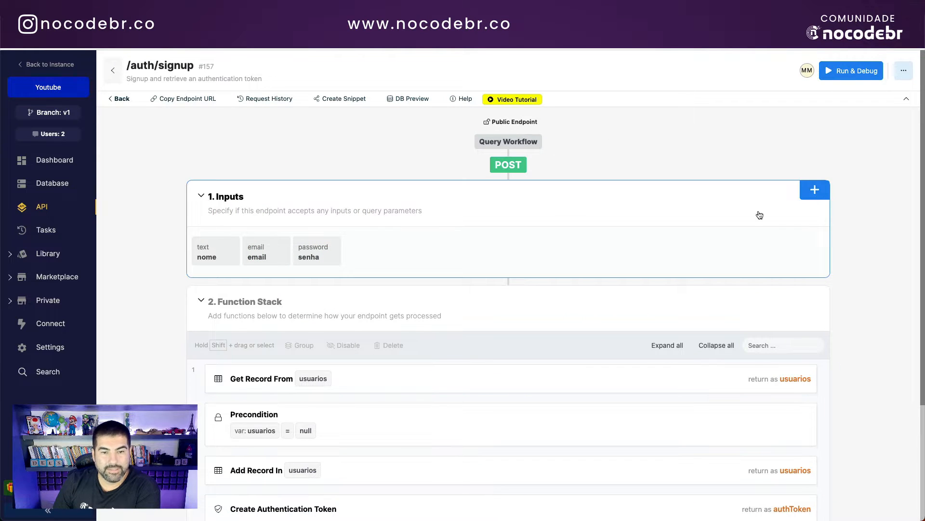
scroll(562, 297, "down", 3)
scroll(578, 289, "up", 3)
scroll(614, 253, "up", 1)
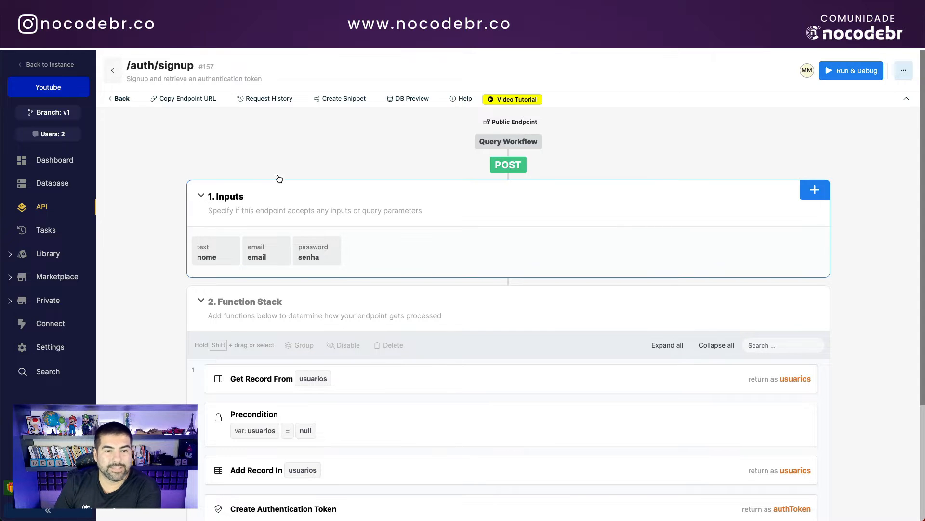
scroll(476, 273, "down", 1)
scroll(475, 273, "up", 1)
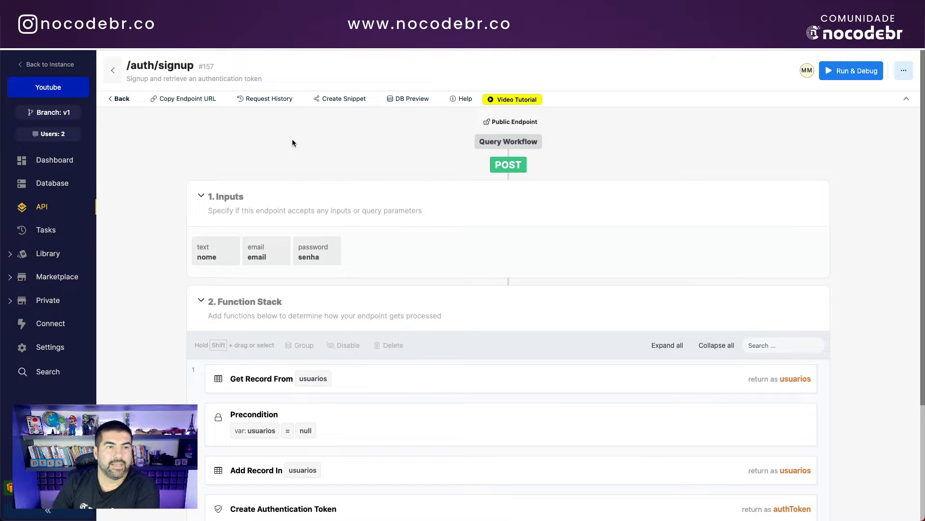
Step: Browse the authentication endpoint templates and cancel without adding an endpoint
left_click(121, 99)
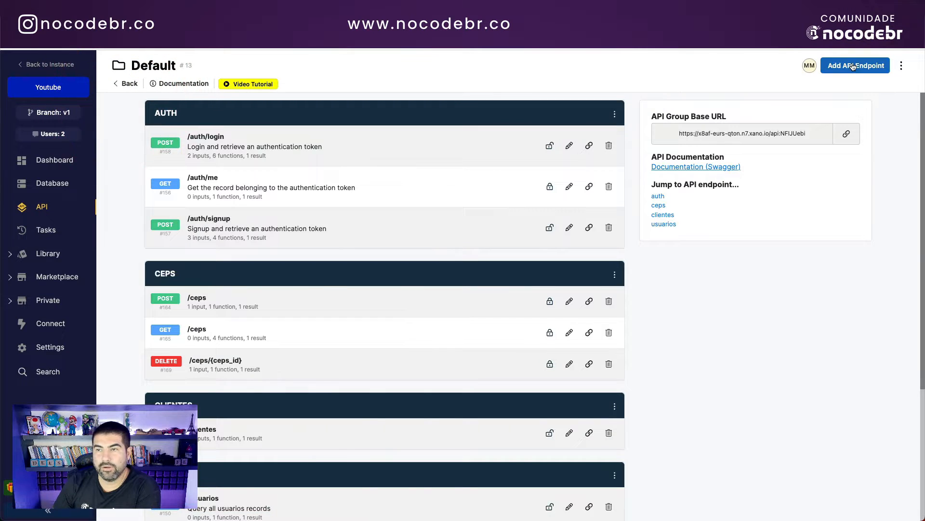
left_click(852, 66)
left_click(825, 180)
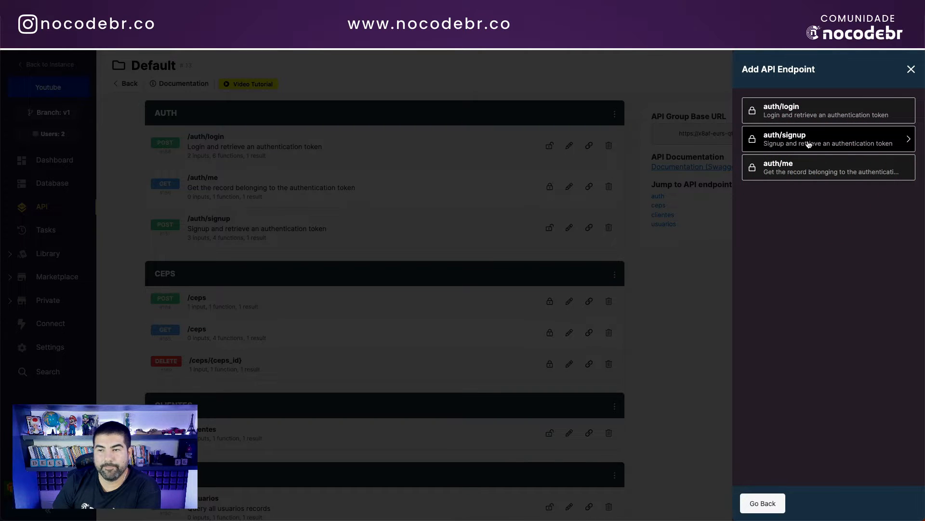
left_click(911, 70)
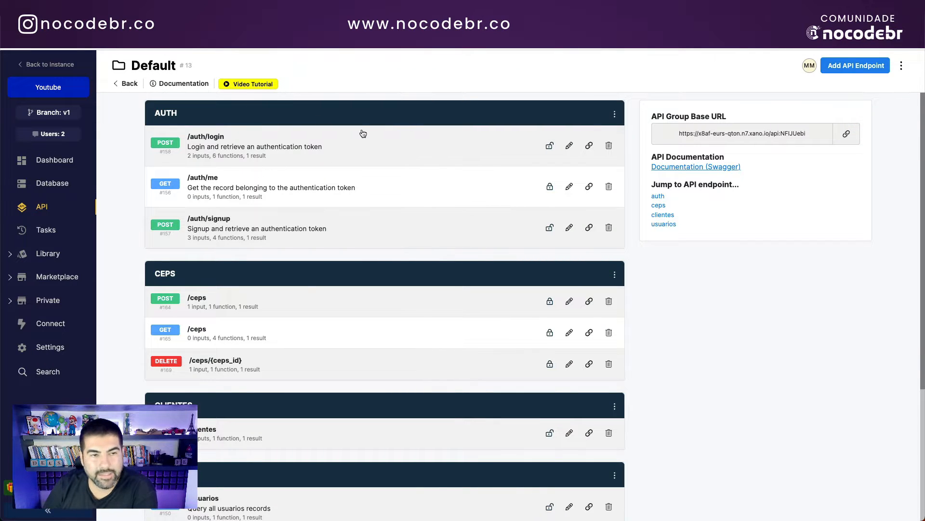
Step: Review the /auth/login endpoint's function stack, then bring up the Database tables list
left_click(234, 140)
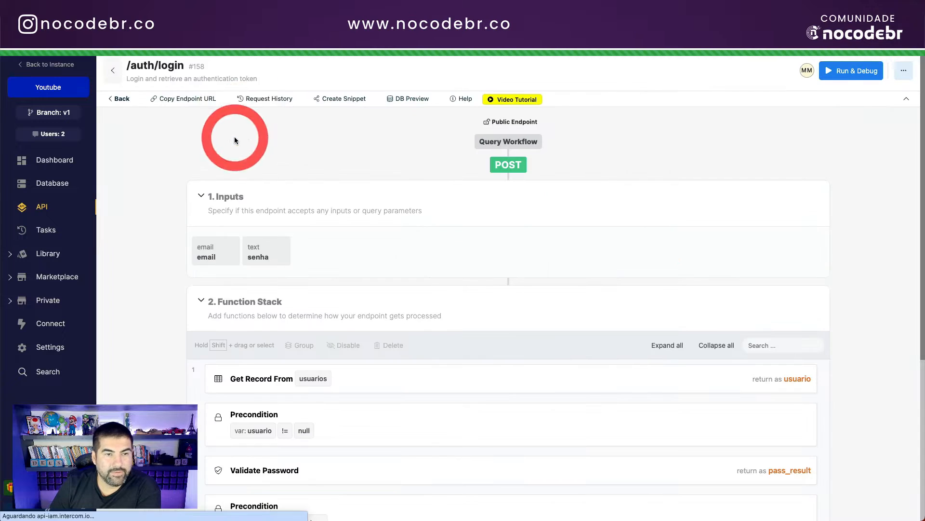
scroll(361, 333, "down", 4)
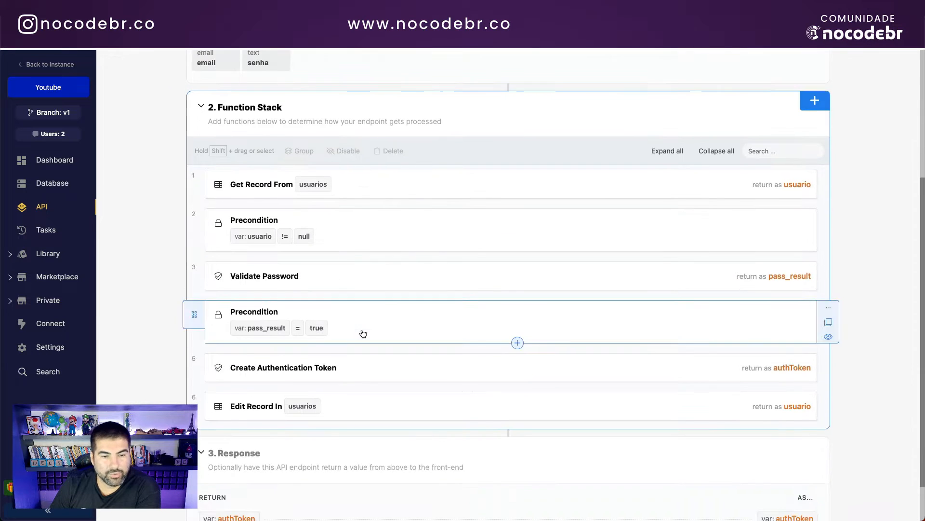
scroll(341, 296, "up", 4)
left_click(121, 99)
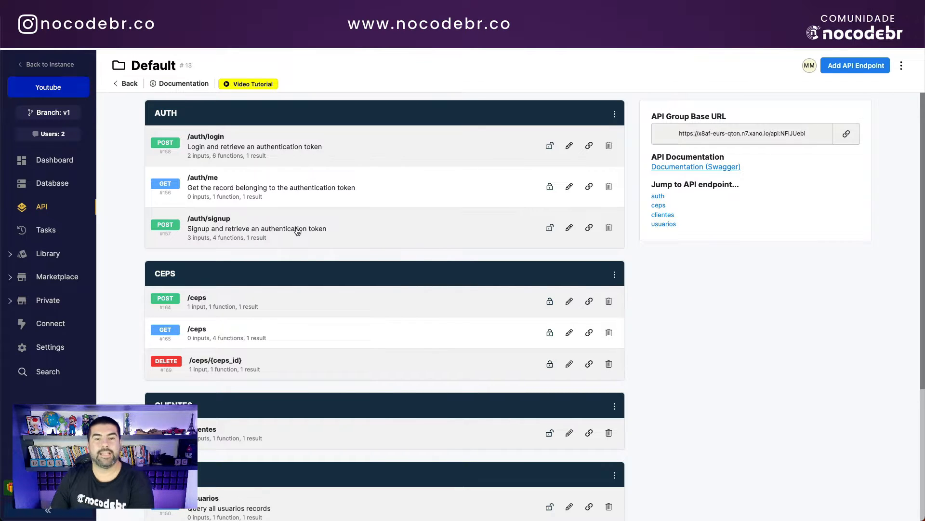
left_click(268, 147)
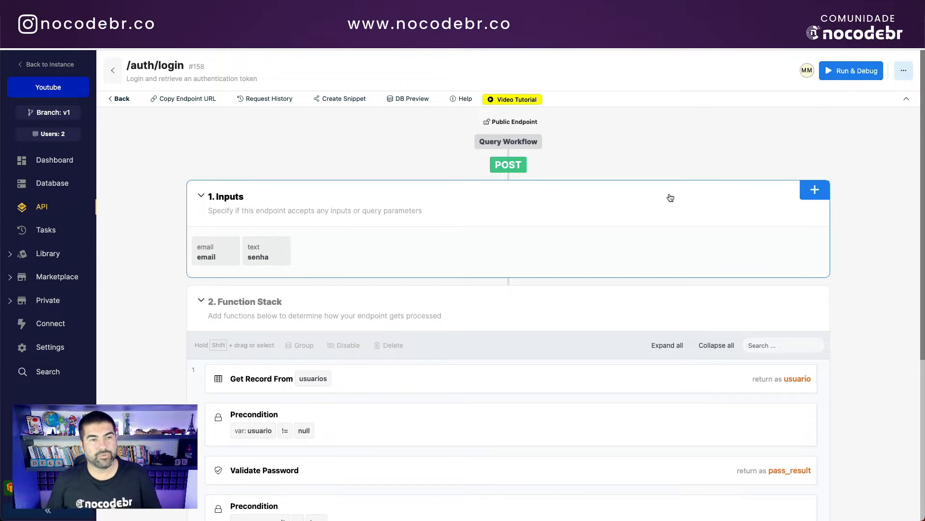
left_click(655, 146)
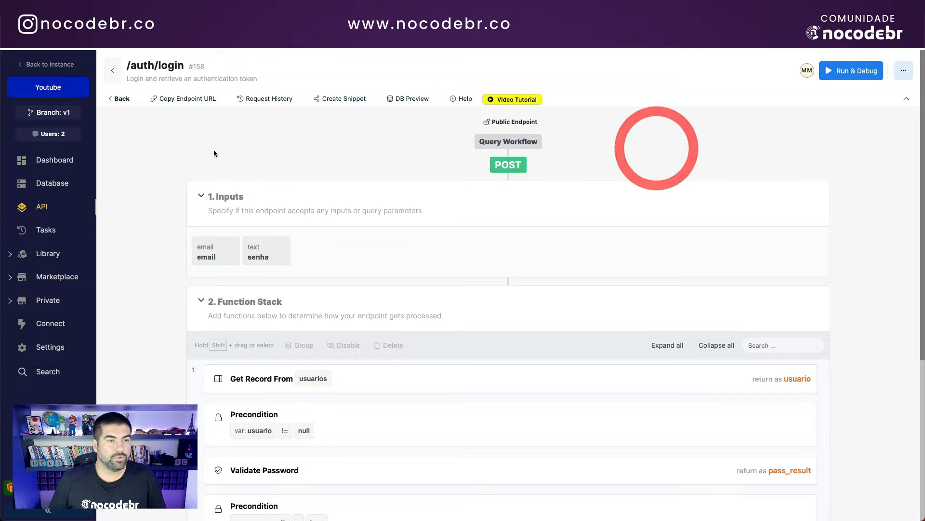
left_click(53, 187)
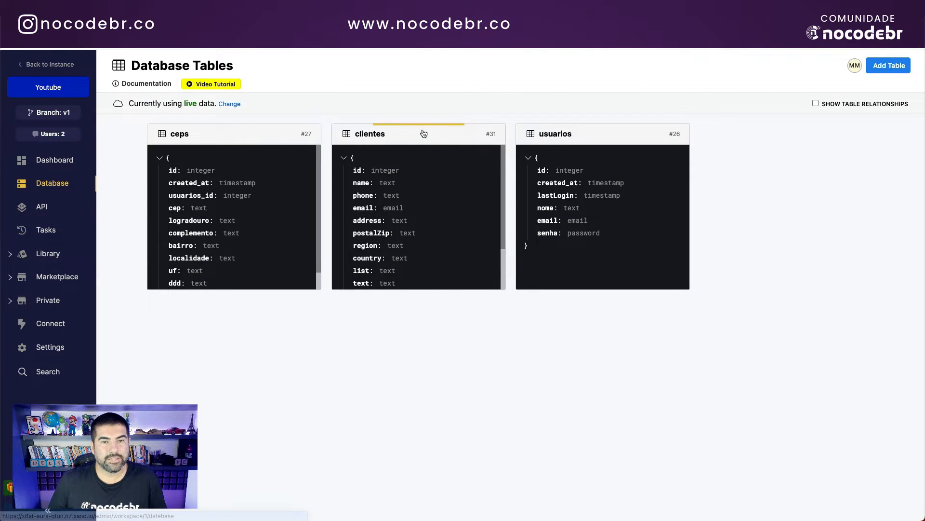
Step: Confirm the usuarios table settings show Authentication Enabled
left_click(549, 132)
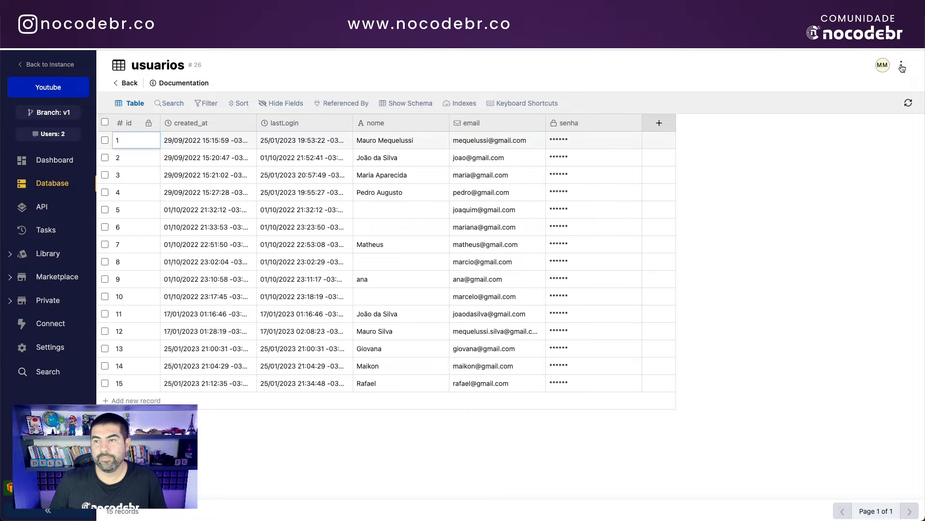
left_click(901, 65)
left_click(880, 86)
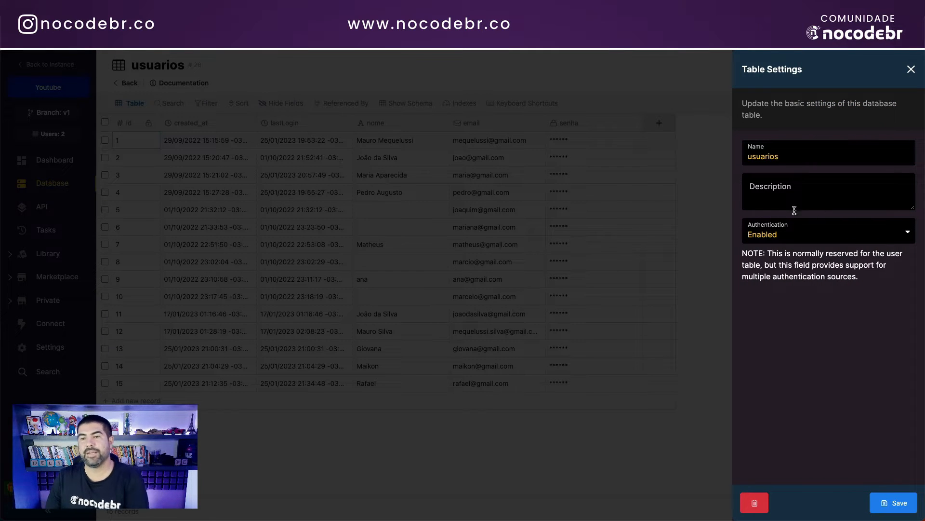
left_click(910, 70)
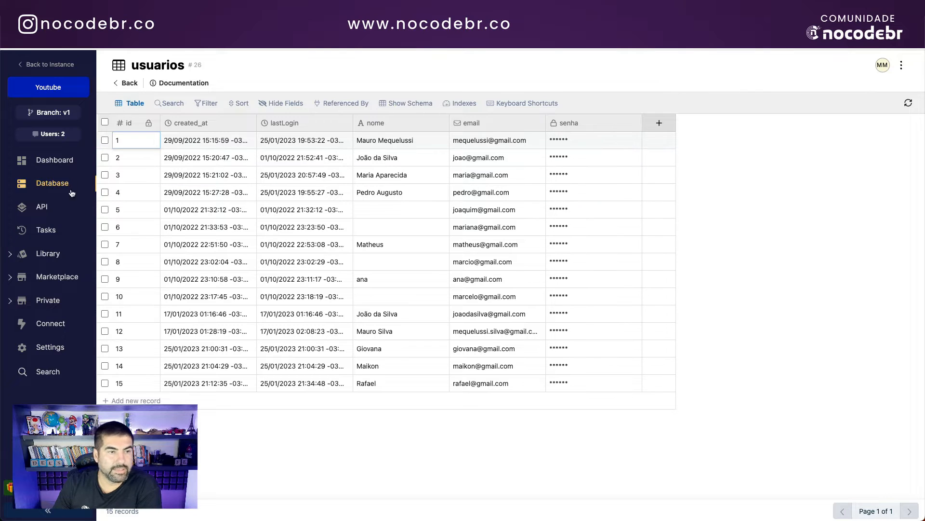
Step: Browse the ceps table and usuarios' 15 records, ending on the Default API endpoints
left_click(42, 207)
left_click(523, 173)
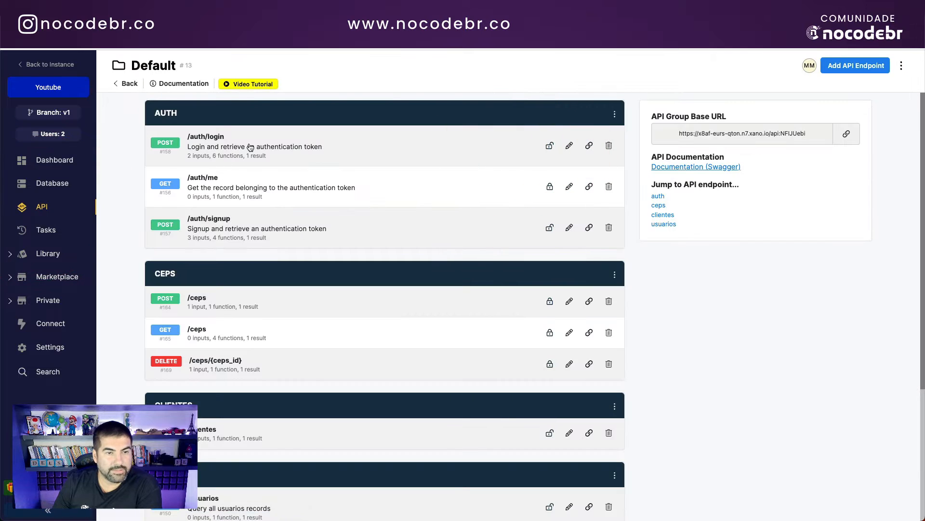
left_click(212, 27)
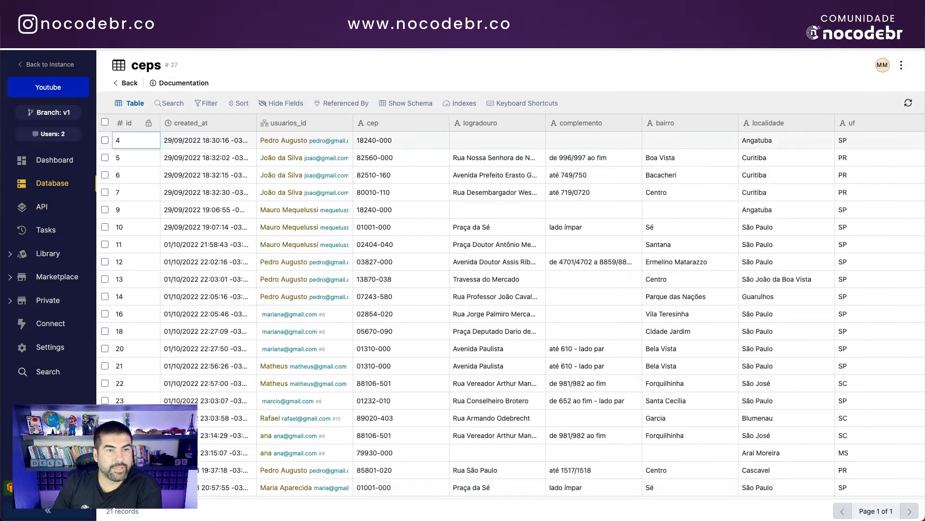
left_click(127, 84)
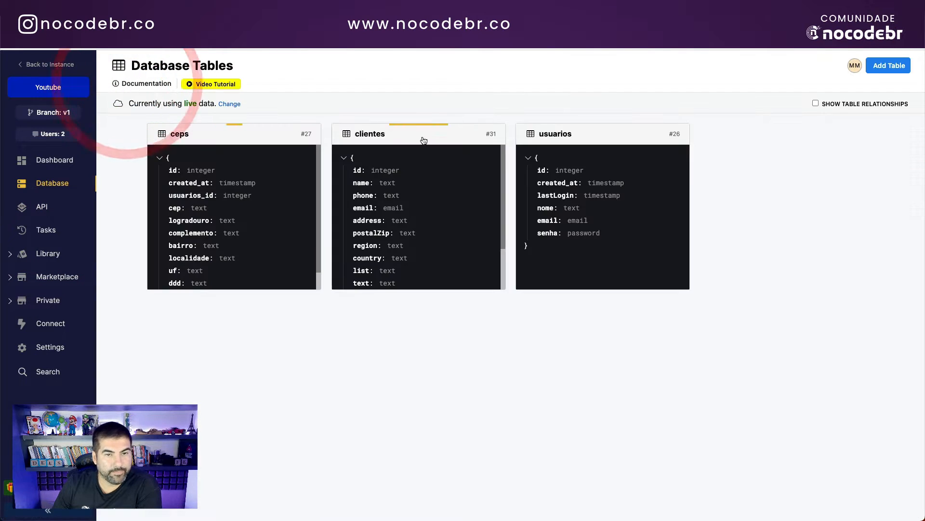
left_click(552, 135)
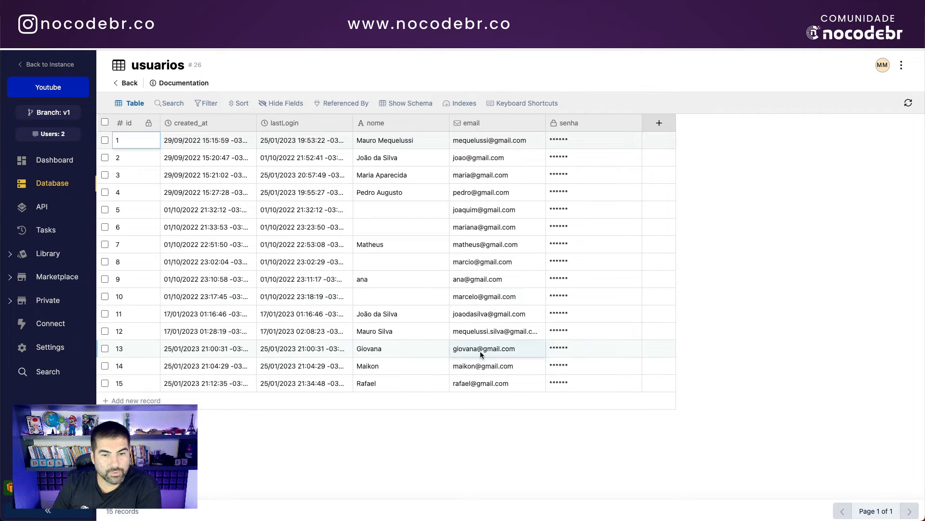
left_click(485, 383)
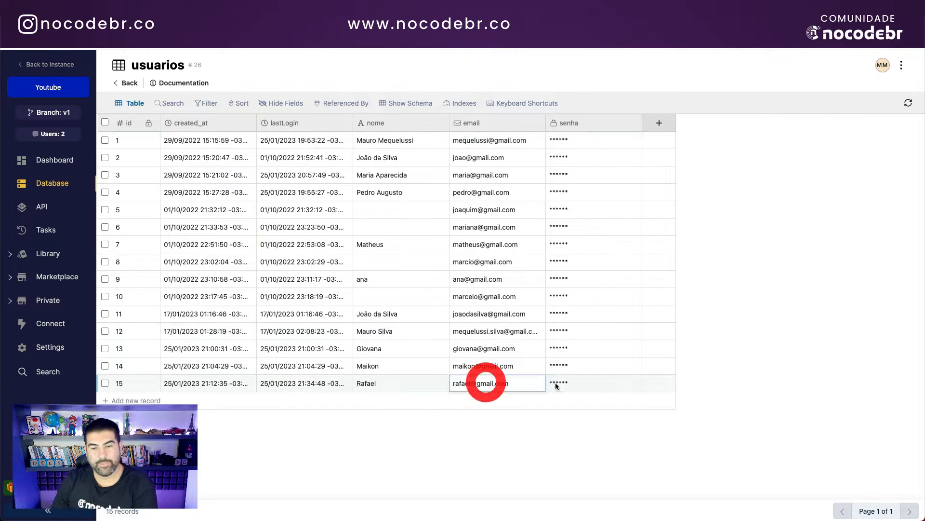
left_click(109, 31)
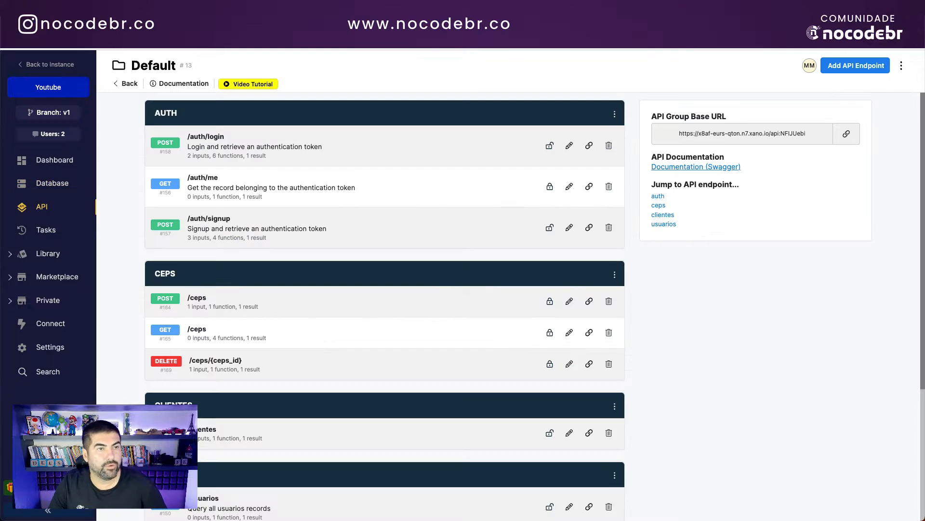
left_click(298, 146)
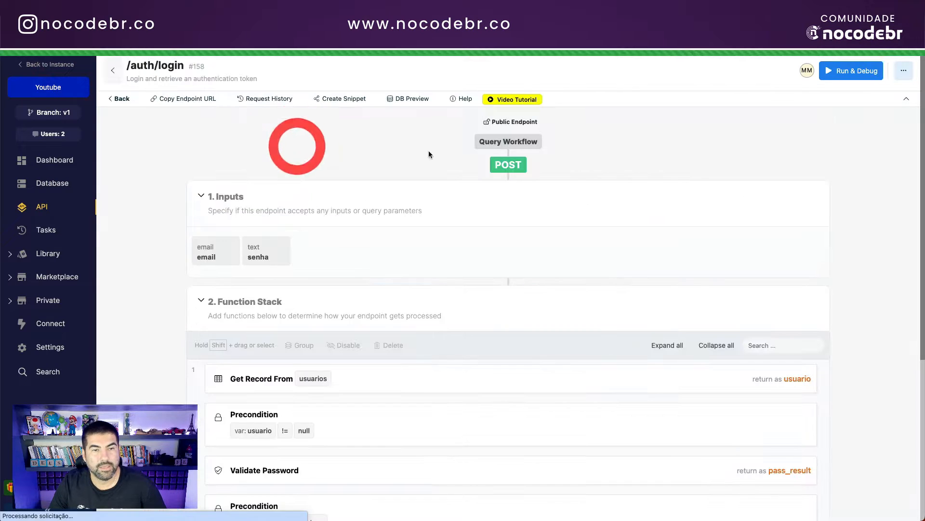
left_click(124, 99)
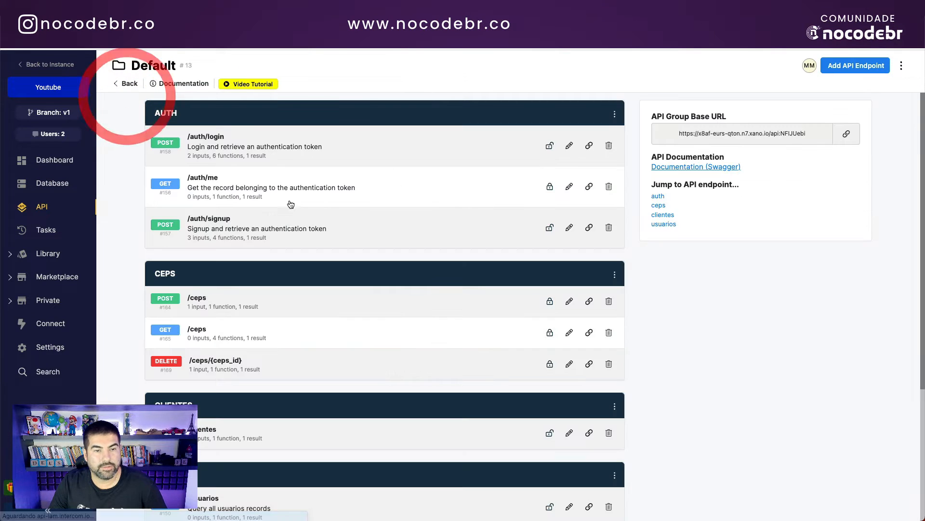
left_click(235, 188)
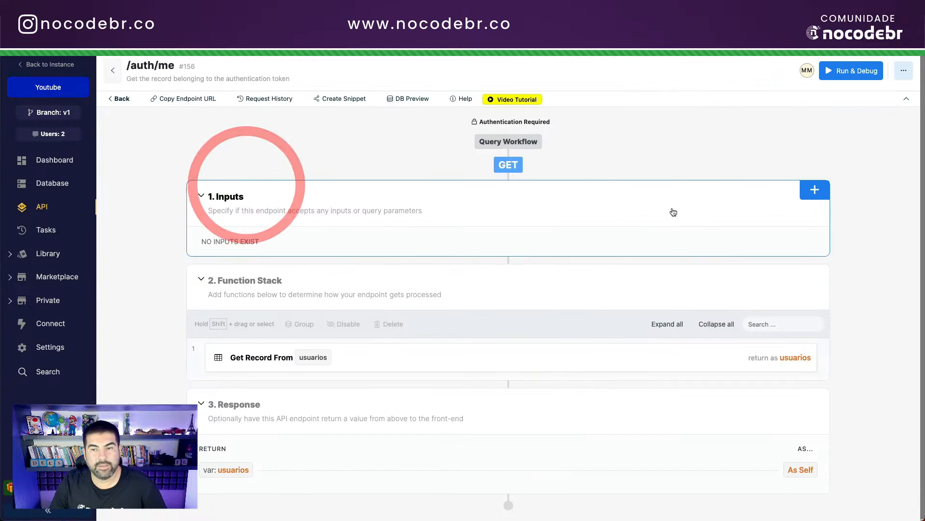
left_click(847, 73)
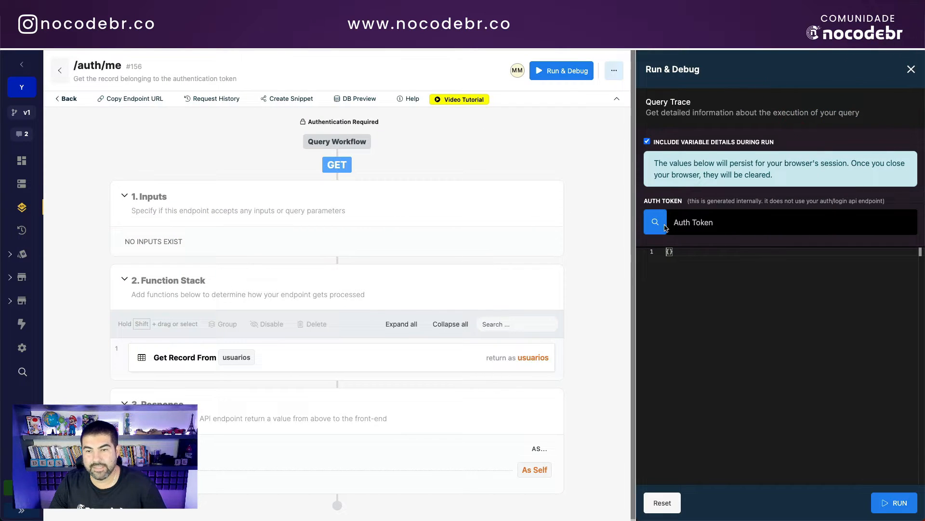
left_click(655, 222)
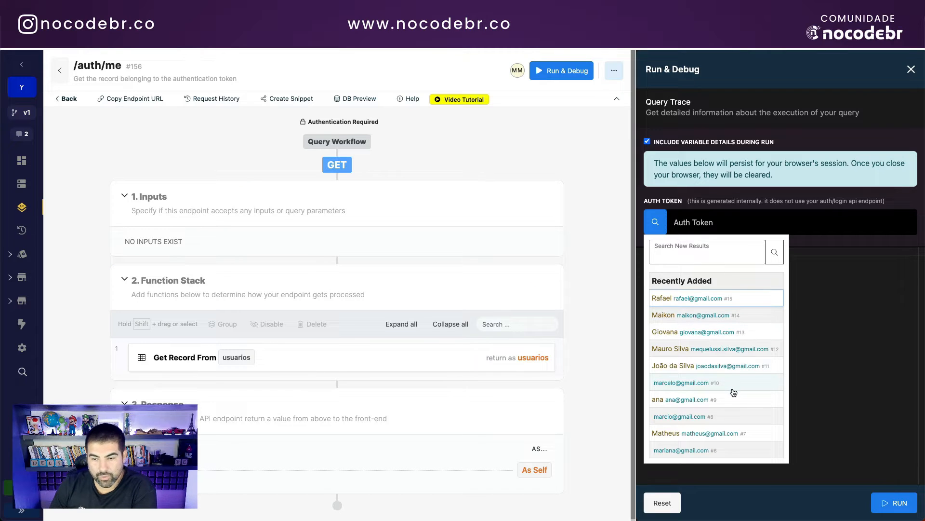
left_click(674, 299)
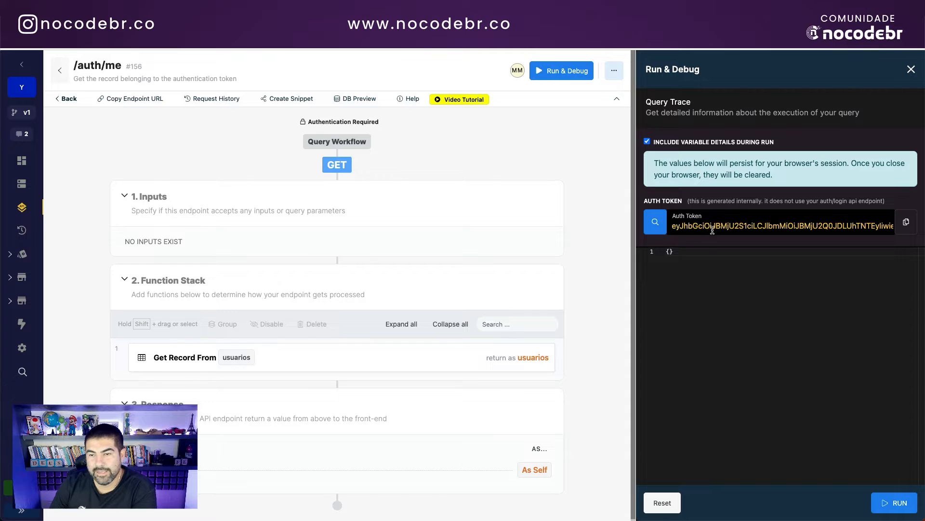
left_click(896, 503)
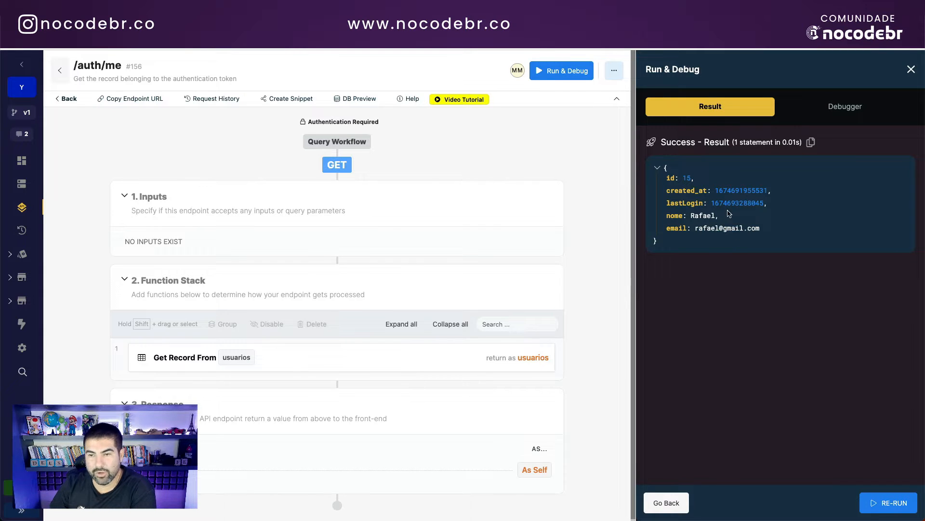
left_click(666, 502)
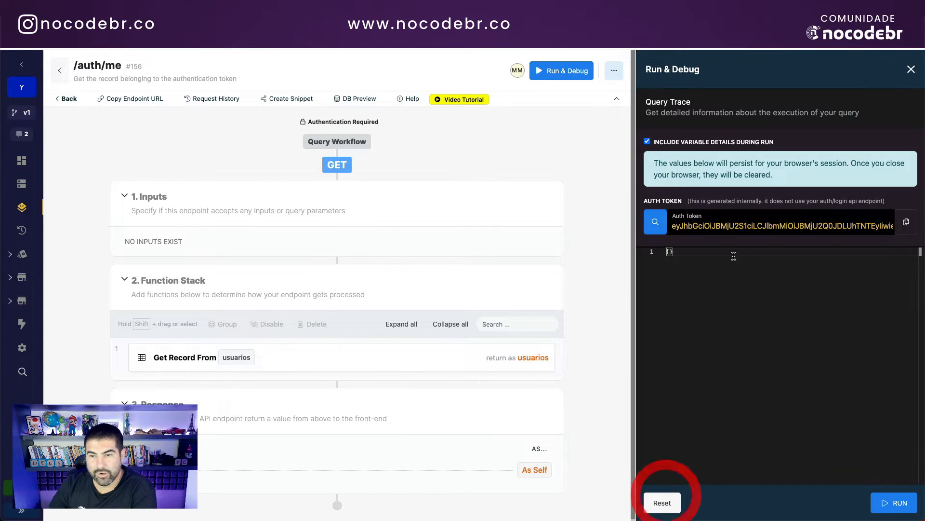
left_click(657, 222)
left_click(677, 364)
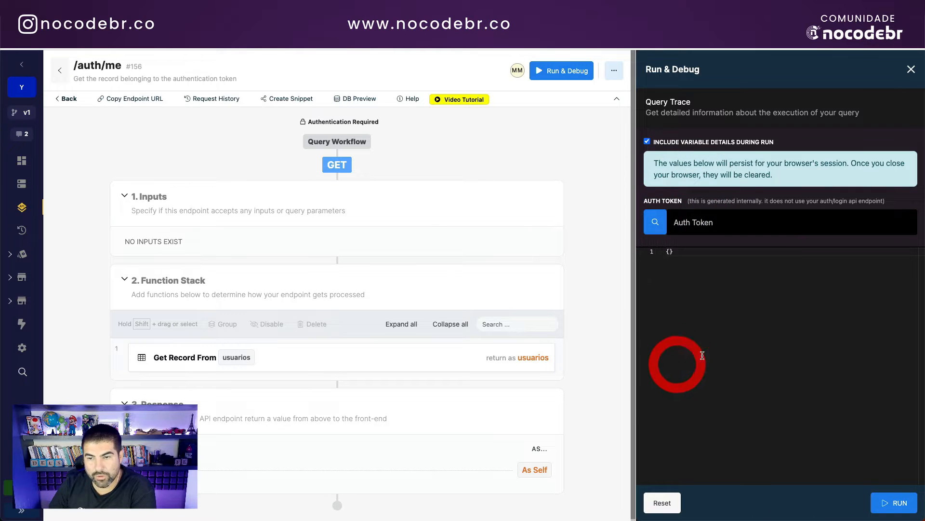
left_click(896, 501)
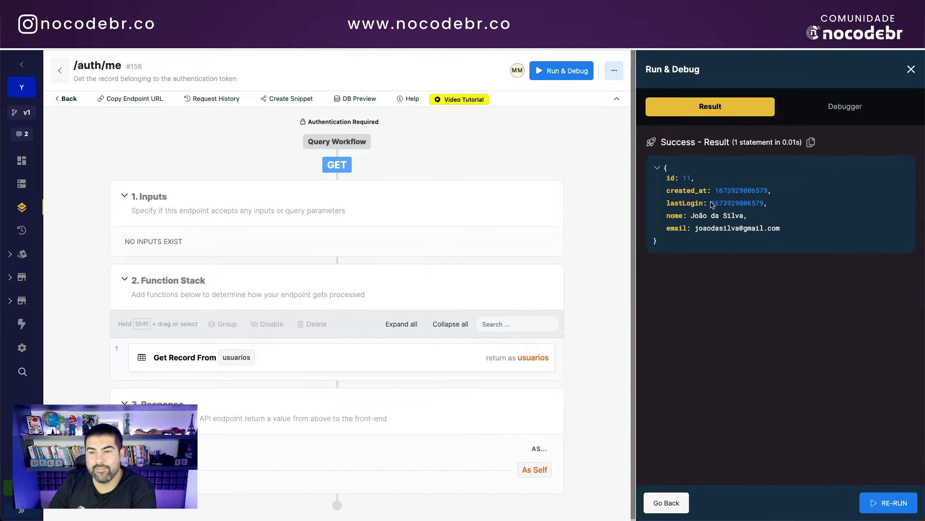
left_click(69, 98)
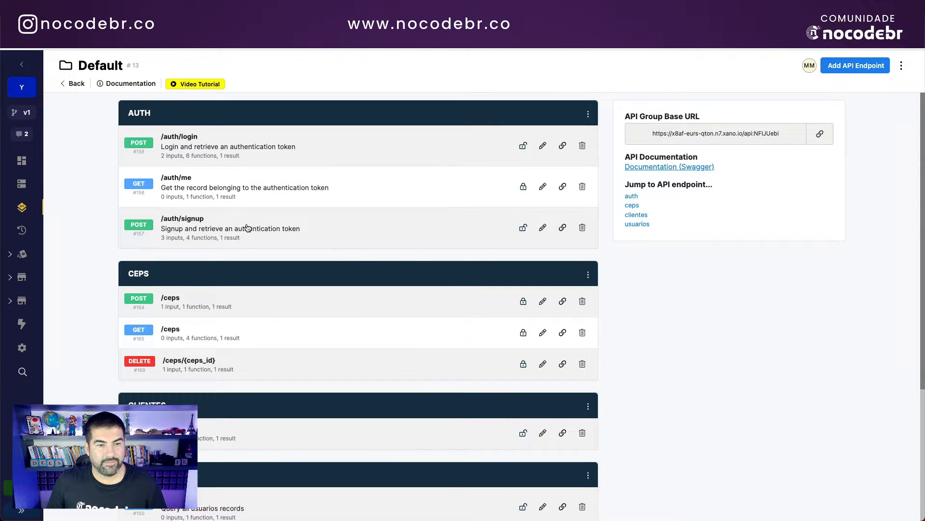
left_click(247, 228)
left_click(846, 70)
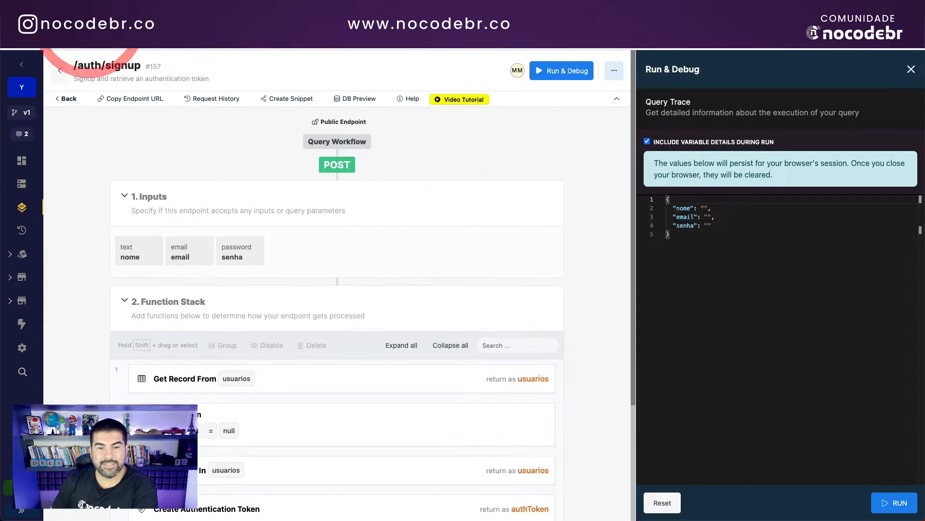
scroll(280, 264, "down", 3)
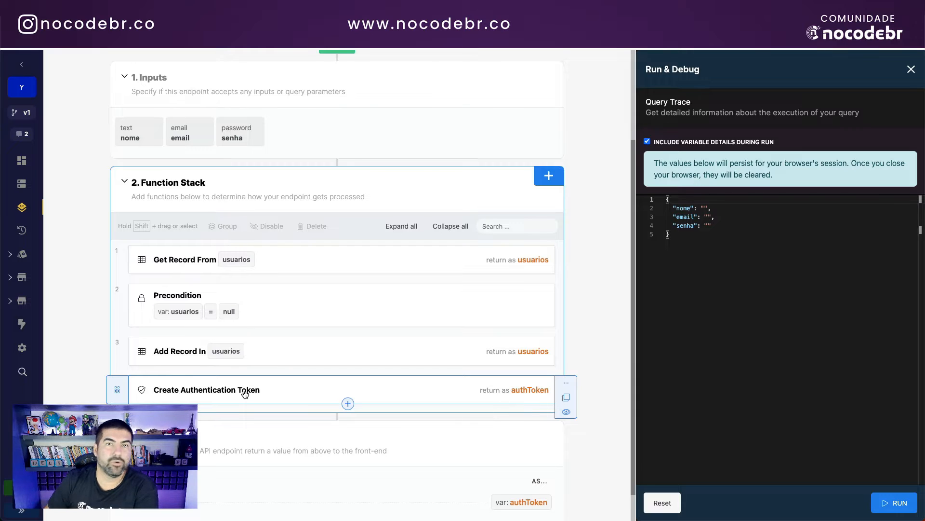
scroll(444, 357, "up", 3)
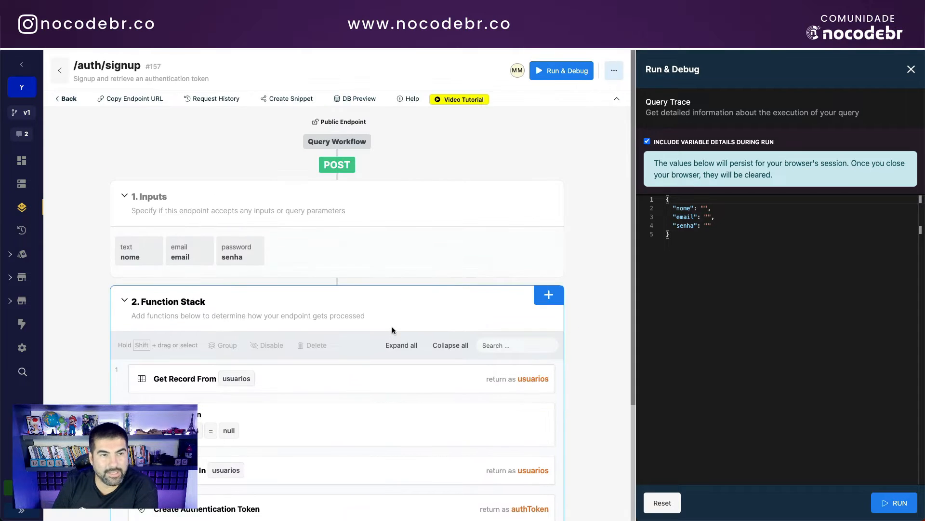
left_click(72, 97)
left_click(244, 141)
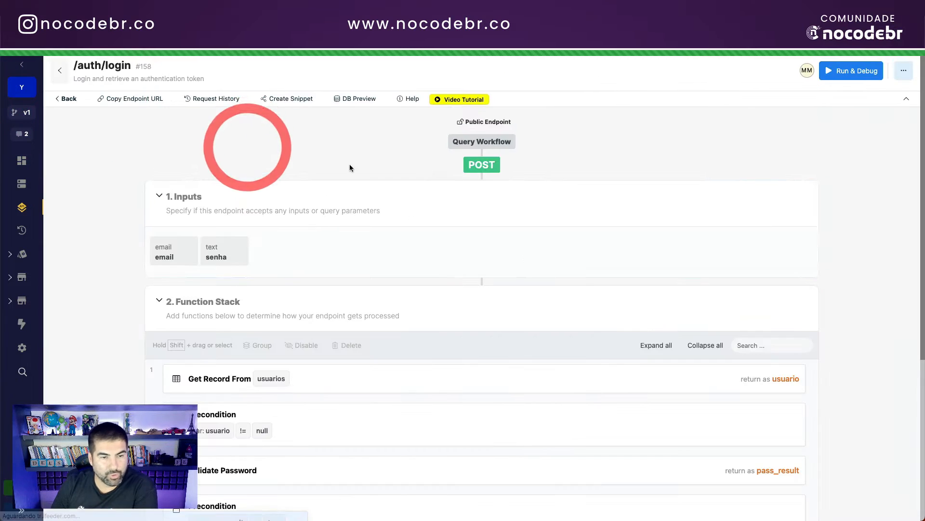
scroll(427, 358, "down", 3)
scroll(537, 274, "up", 2)
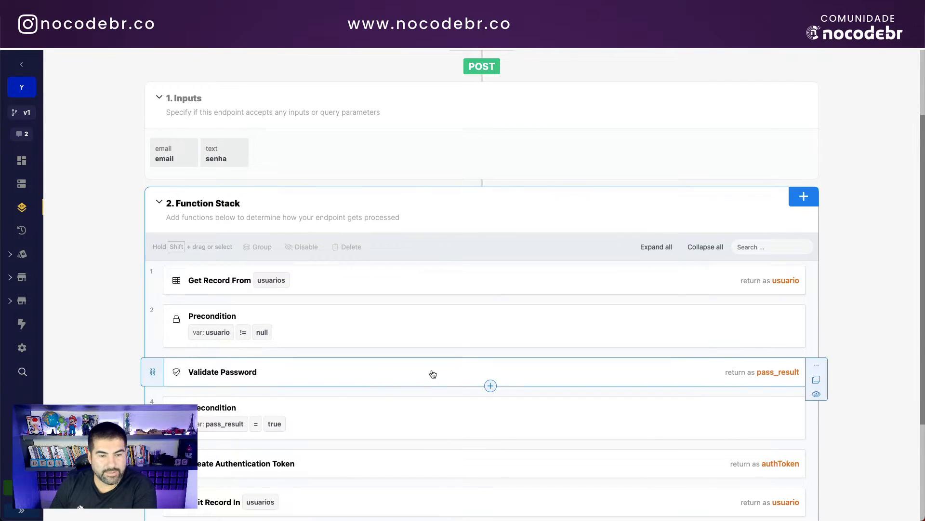
scroll(431, 371, "down", 3)
scroll(381, 371, "up", 5)
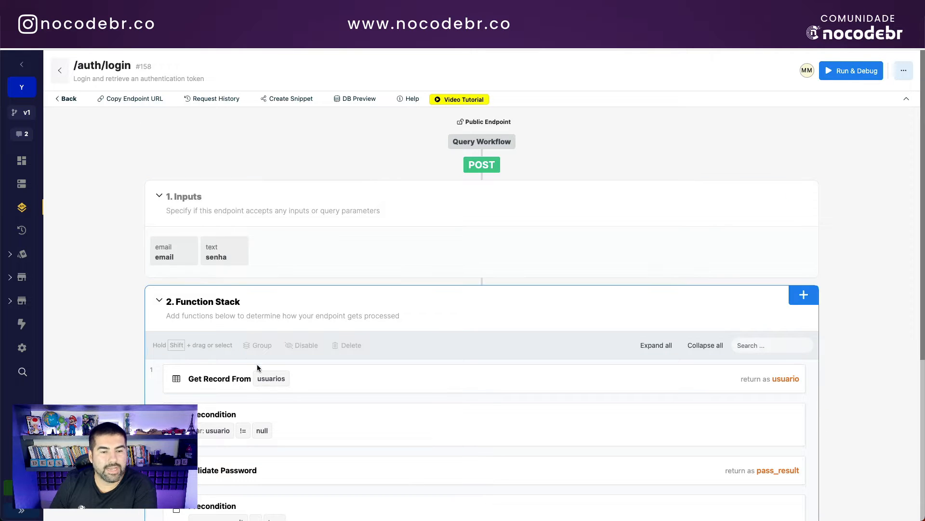
scroll(401, 375, "down", 1)
scroll(401, 375, "up", 1)
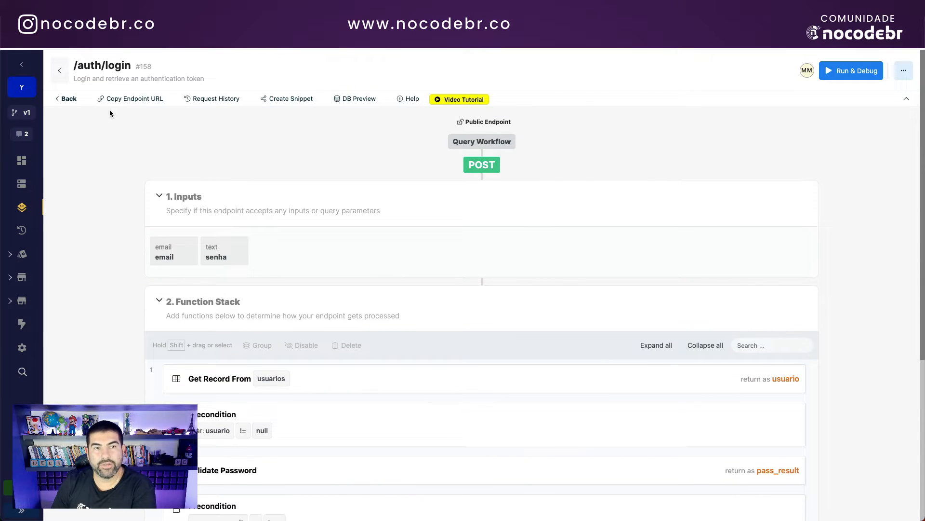
left_click(66, 98)
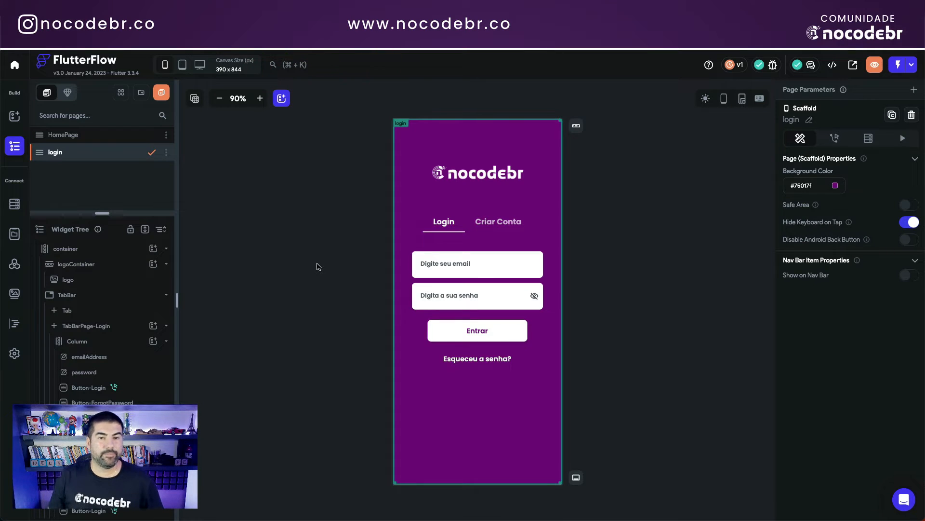
Step: Expand the Autenticacao API group and view the Login, then Signup call definitions
left_click(301, 230)
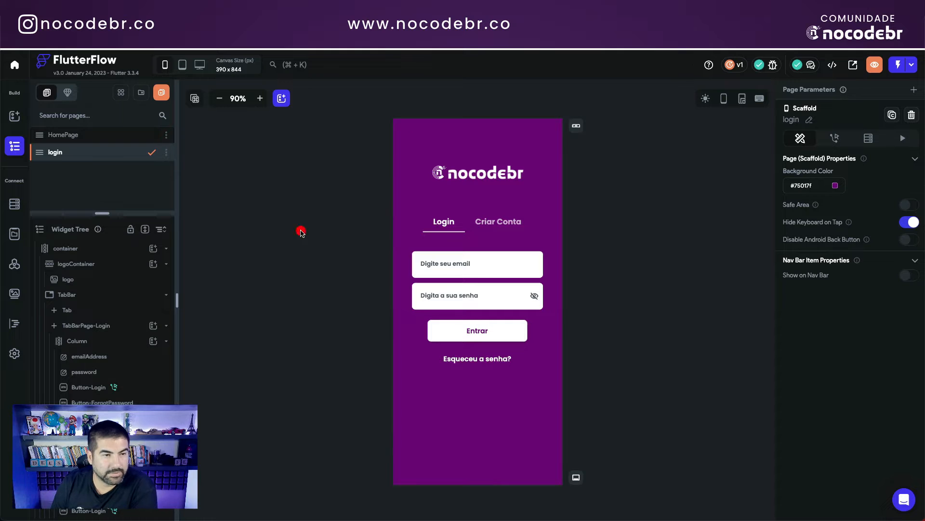
left_click(14, 266)
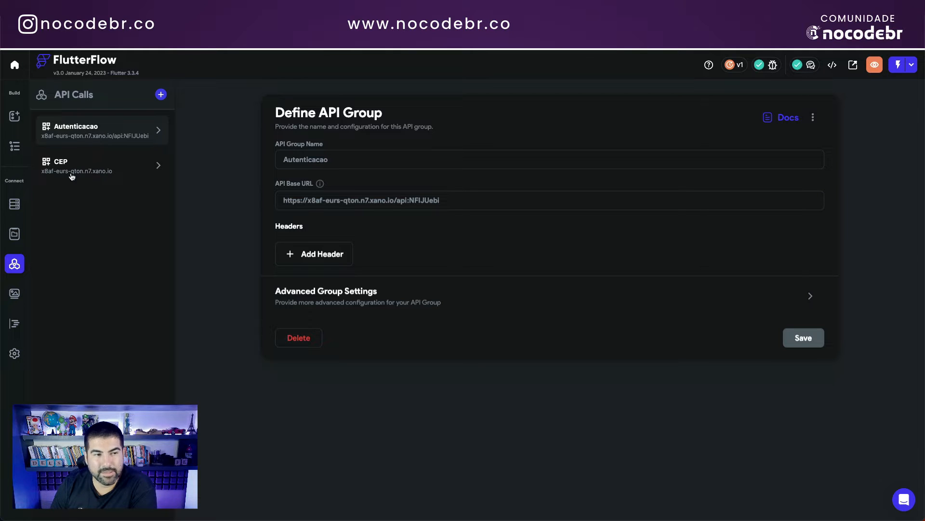
left_click(71, 176)
left_click(91, 133)
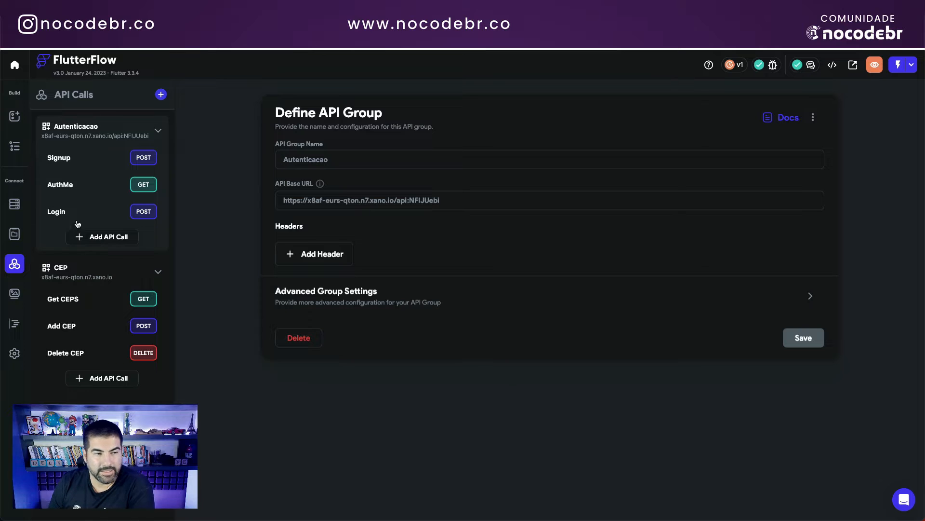
left_click(61, 213)
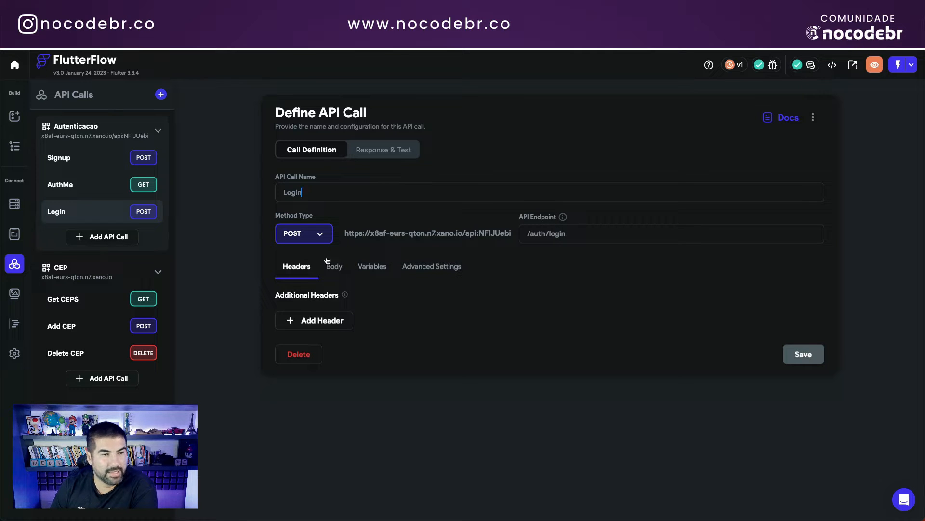
left_click(72, 162)
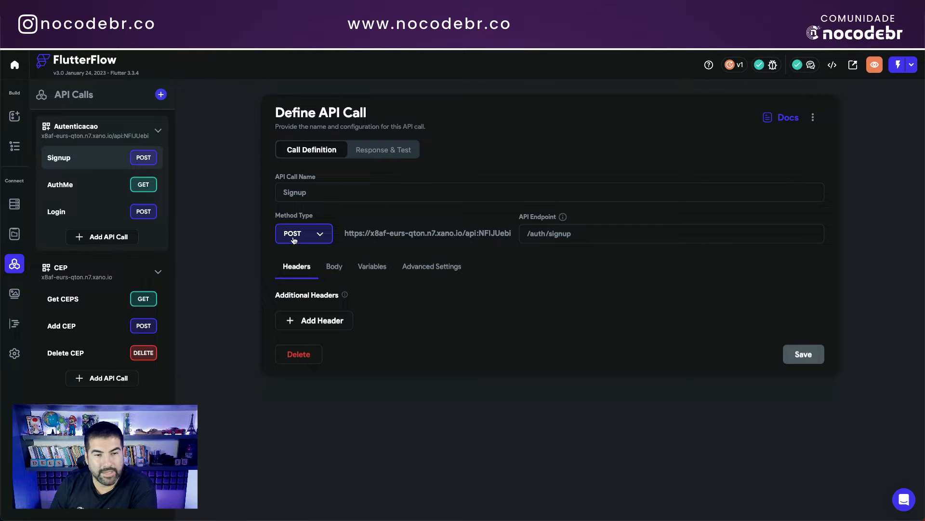
Step: Compare against Xano's /auth/signup endpoint and usuarios table, then return to Signup
left_click(119, 35)
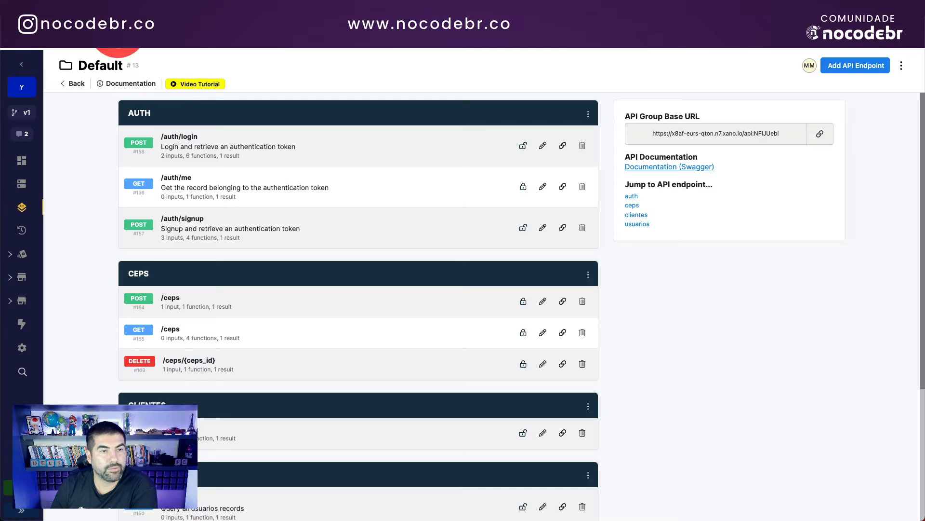
left_click(217, 222)
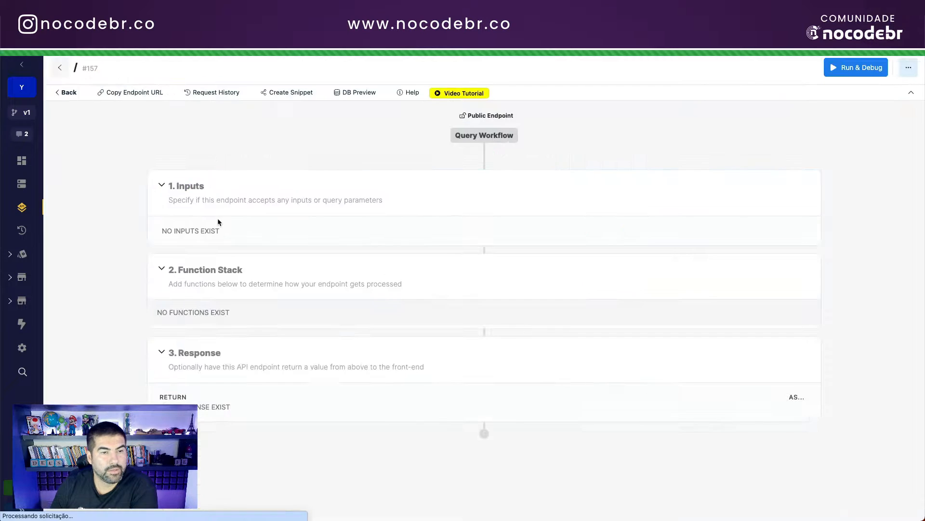
left_click(204, 35)
left_click(335, 36)
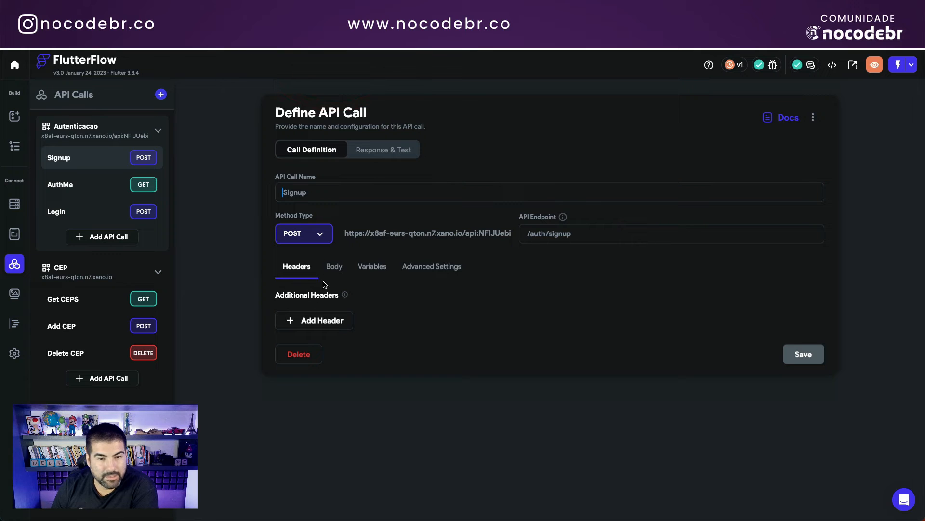
Step: Check Signup's JSON request body and authToken response path, then switch to the Login call
left_click(333, 266)
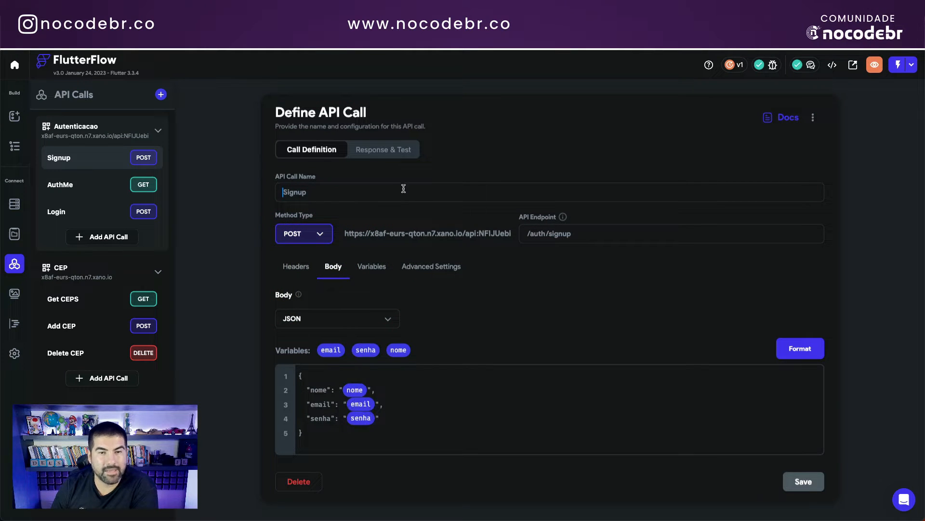
left_click(394, 157)
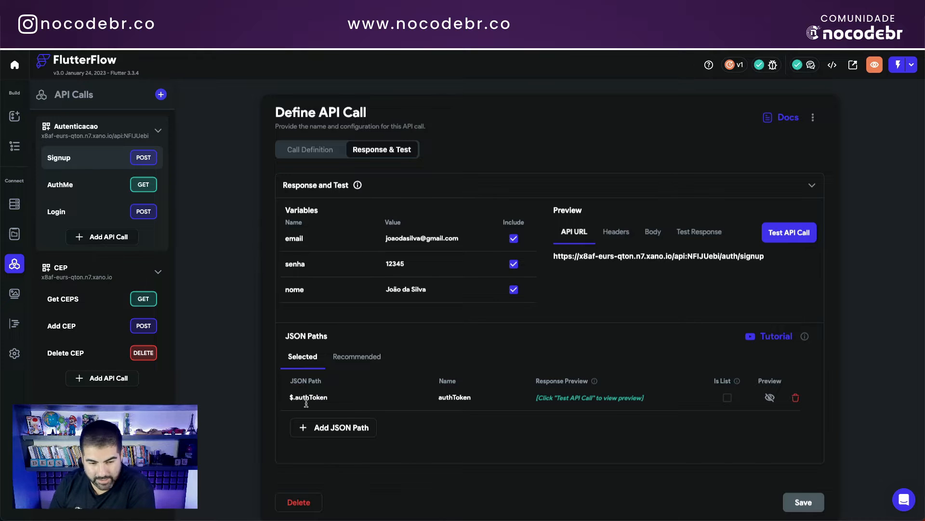
left_click(316, 150)
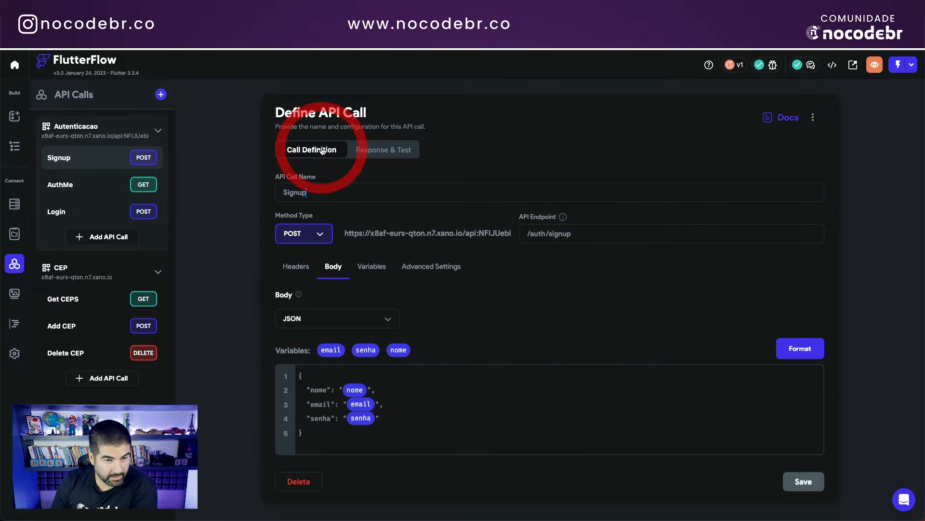
left_click(63, 211)
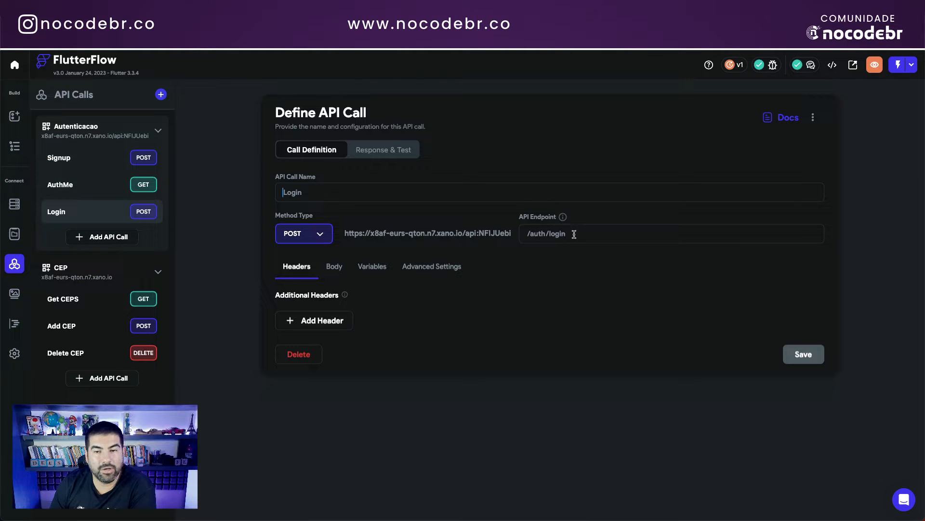
left_click(128, 36)
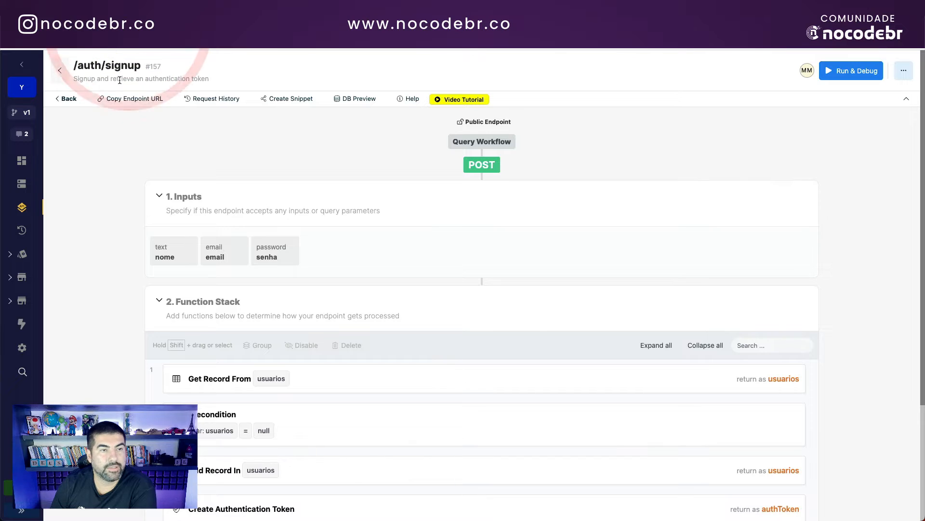
left_click(68, 96)
left_click(195, 140)
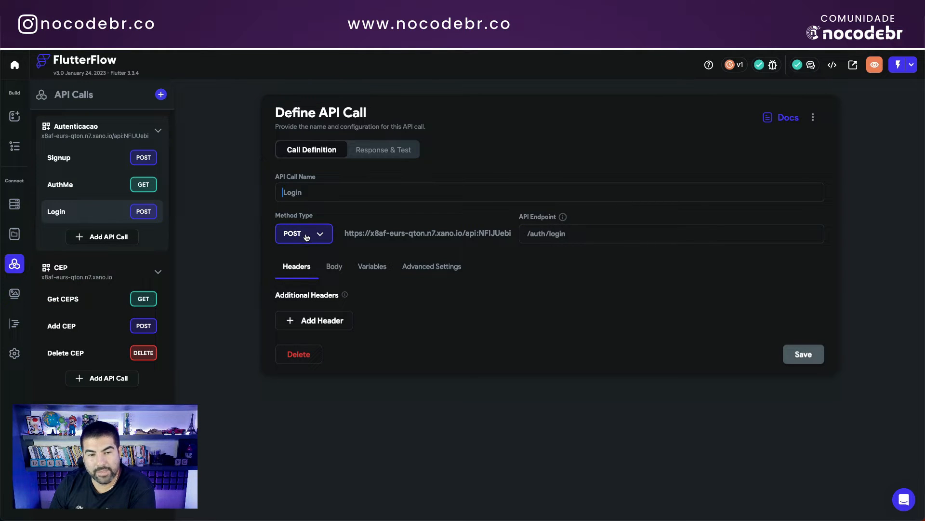
Step: Check the Login call's email/senha JSON body and authToken response path, then select AuthMe
left_click(335, 267)
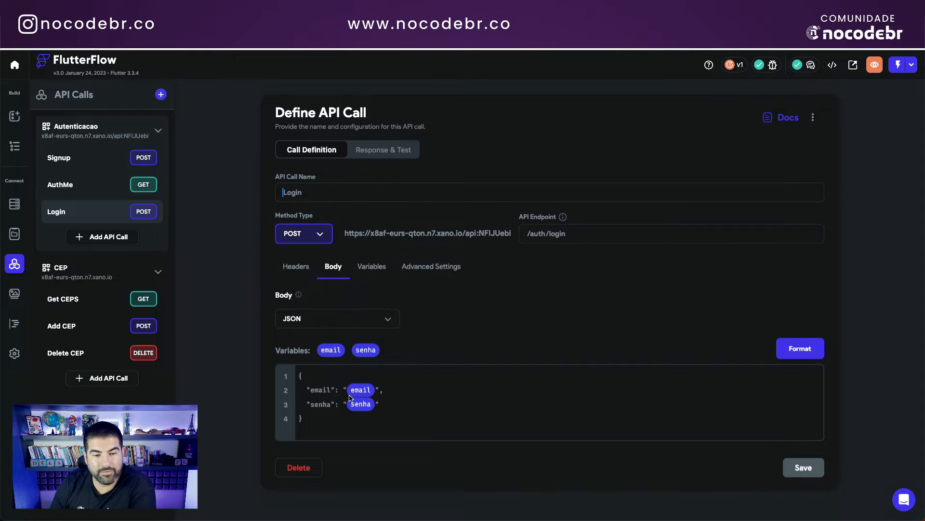
left_click(372, 153)
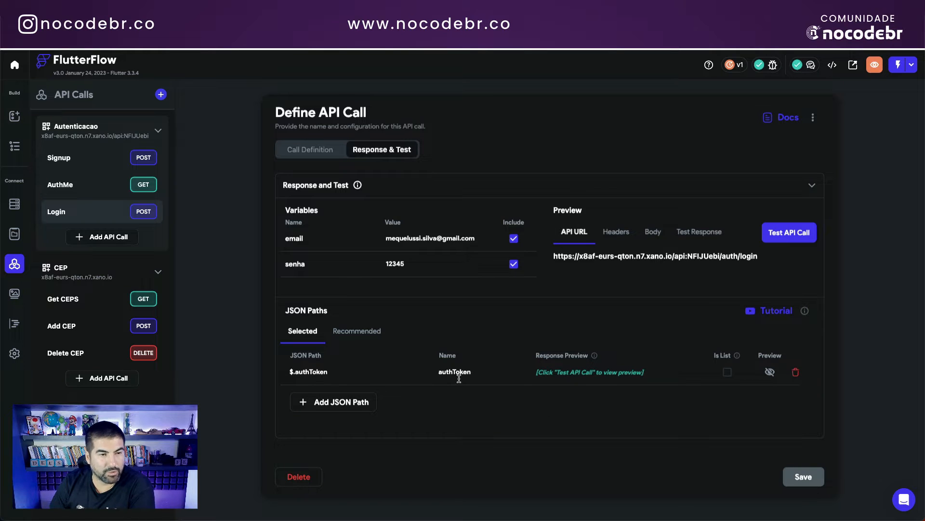
left_click(67, 184)
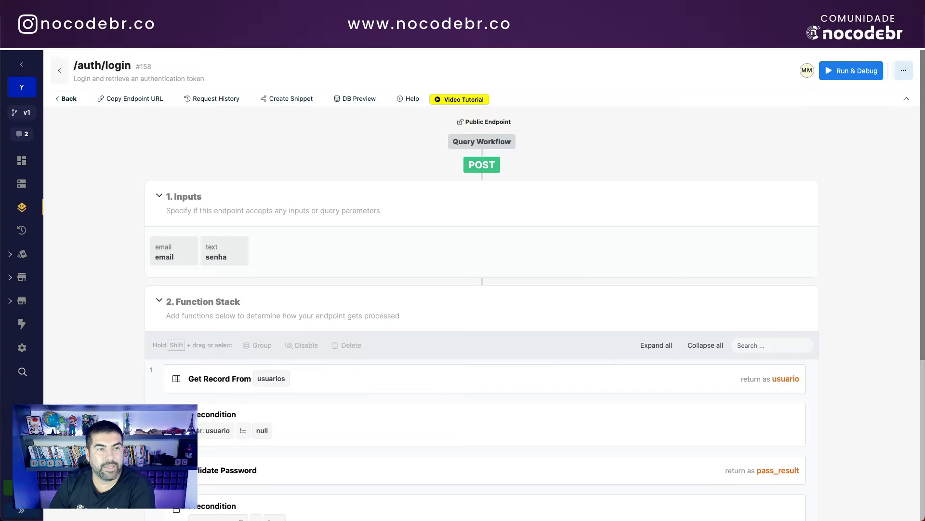
Step: Run Xano's /auth/me endpoint in Run & Debug and copy its generated auth token
left_click(68, 95)
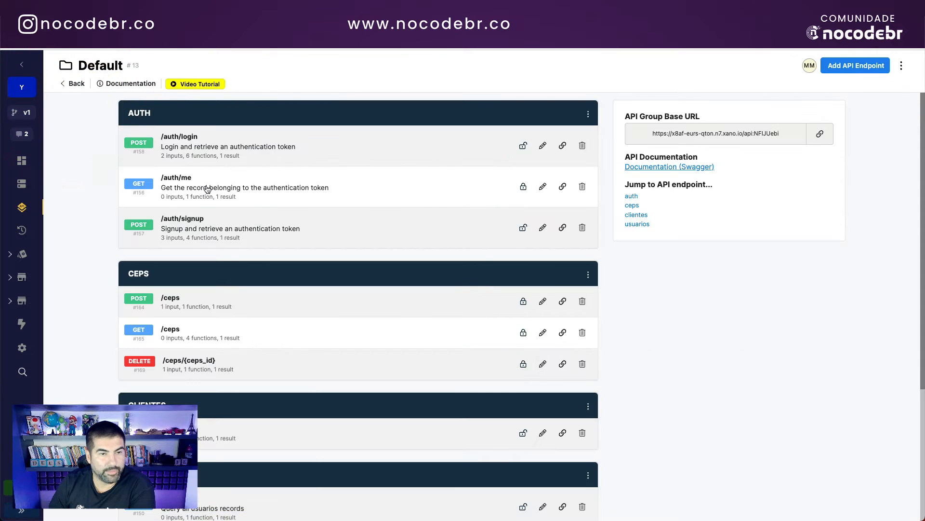
left_click(229, 187)
left_click(831, 71)
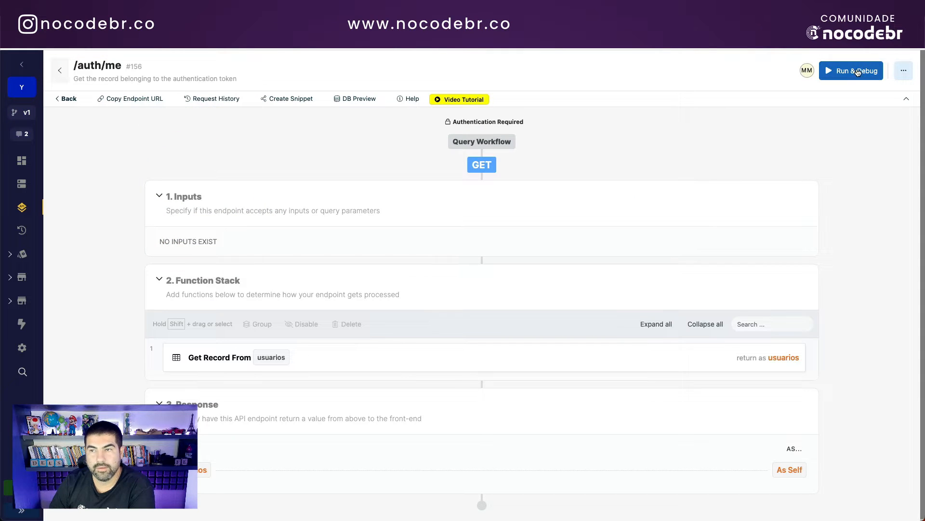
left_click(740, 225)
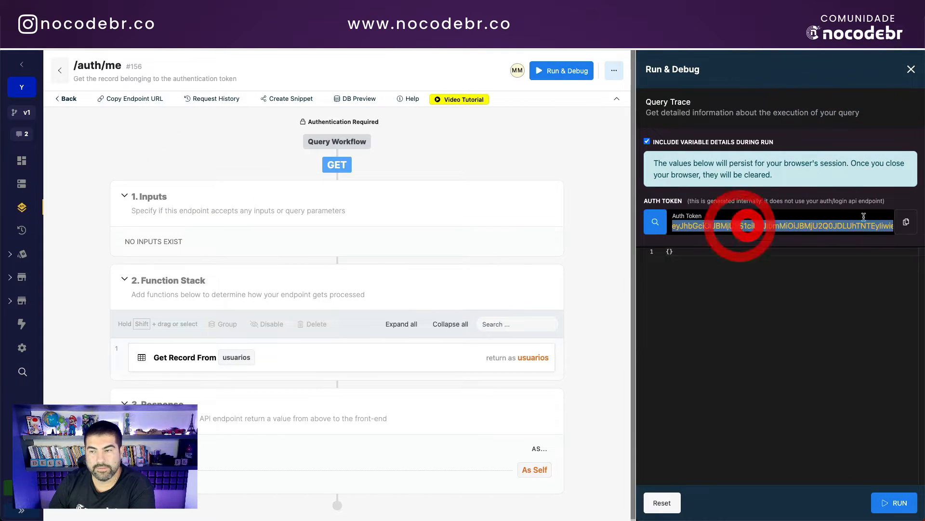
left_click(906, 222)
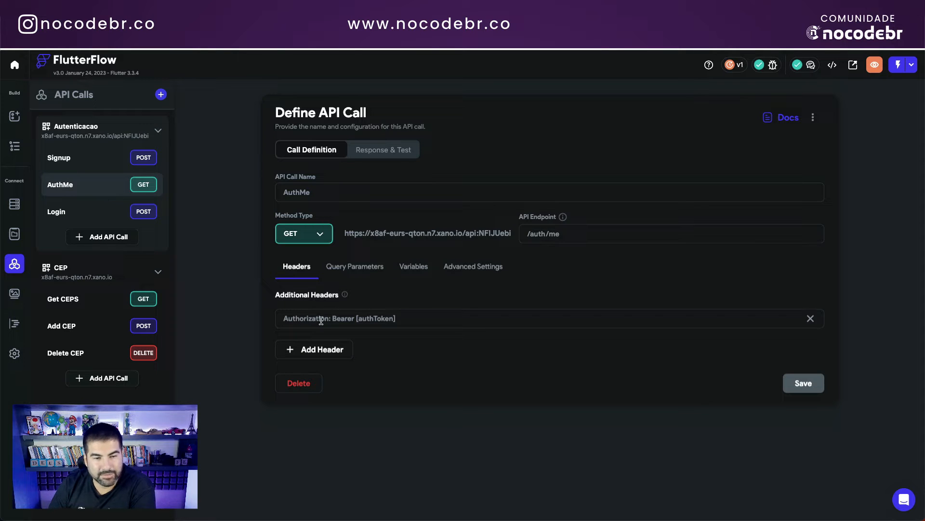
Step: Inspect the AuthMe call's Authorization: Bearer header value
left_click_drag(286, 318, 415, 316)
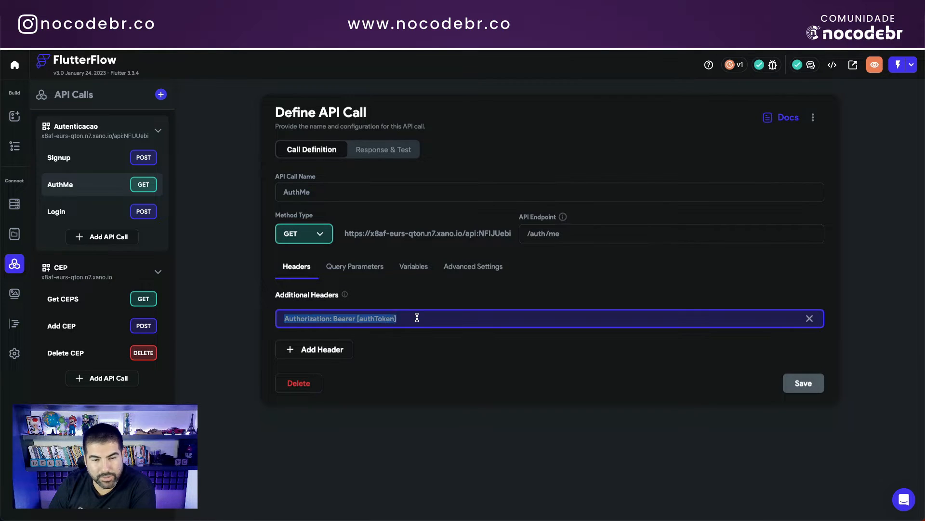
double_click(317, 318)
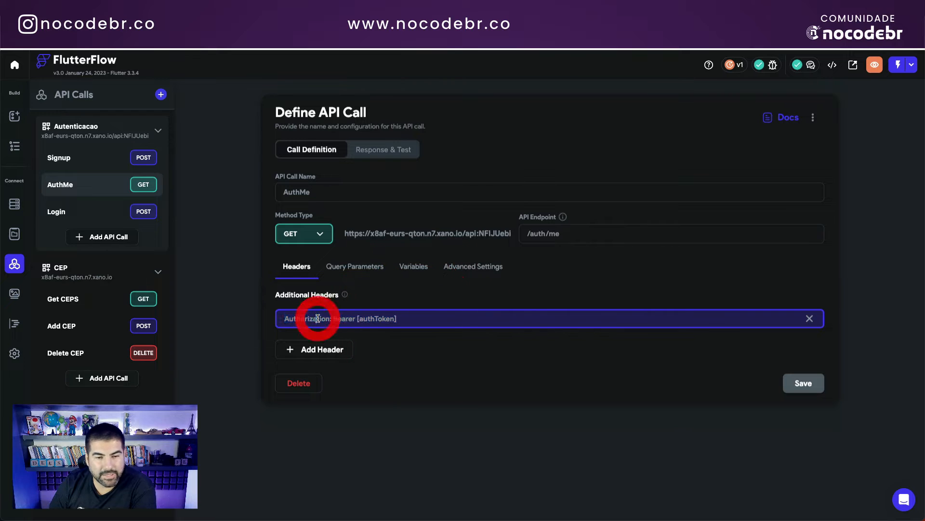
left_click(345, 319)
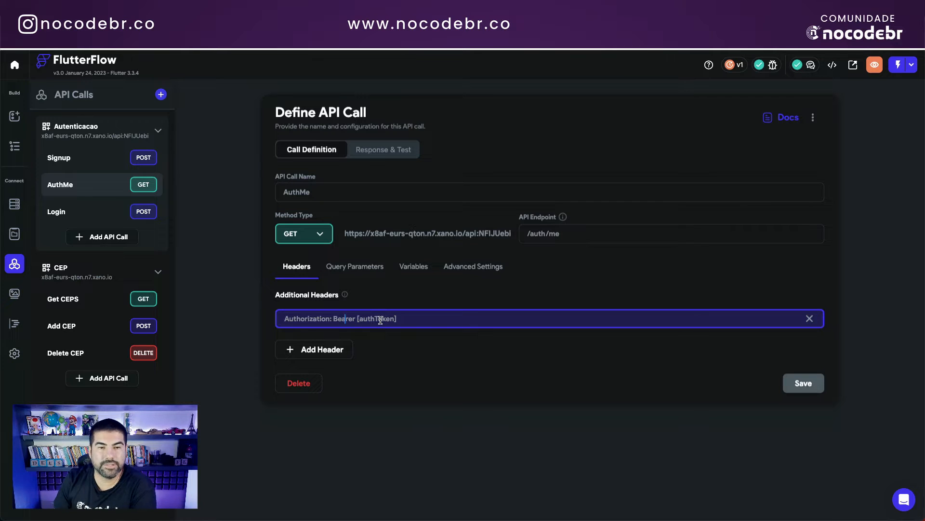
Step: Paste the fresh token as AuthMe's authToken test value and run the test, getting 200 Success
left_click(379, 151)
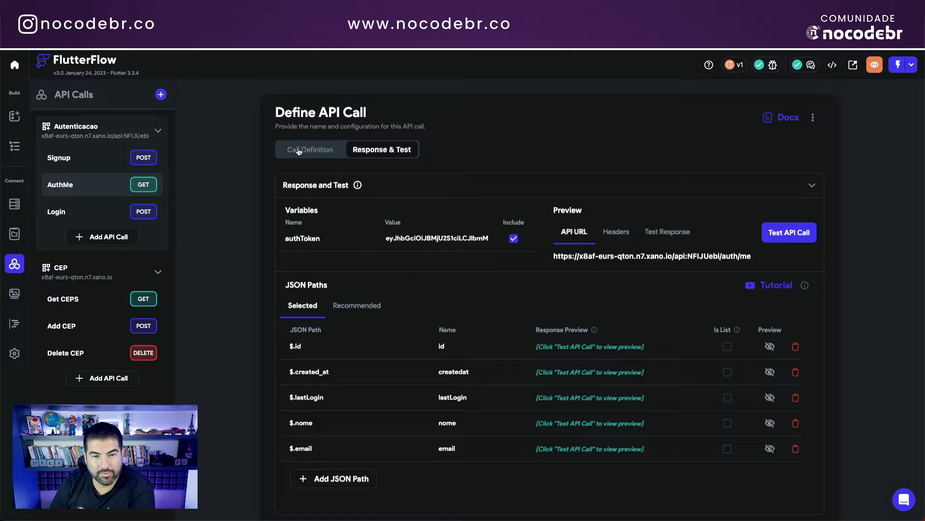
triple_click(404, 237)
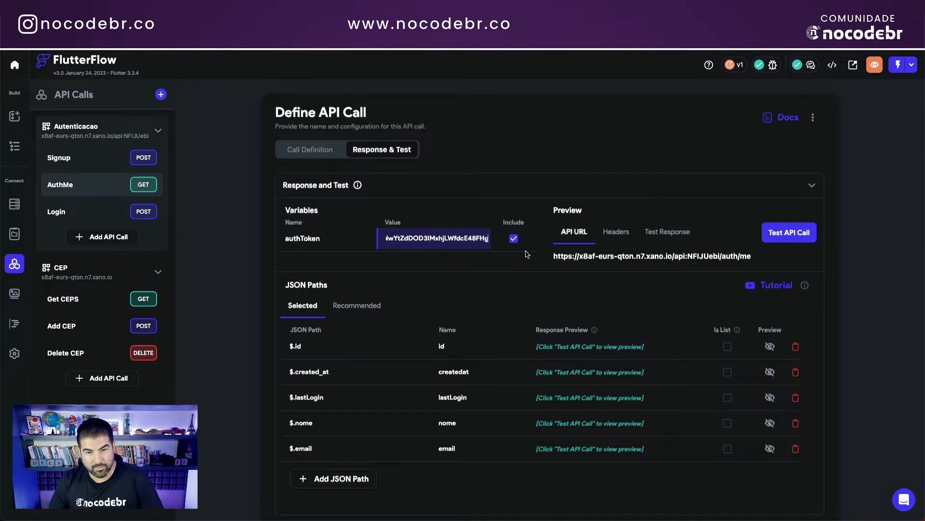
key("ctrl+v")
left_click(789, 233)
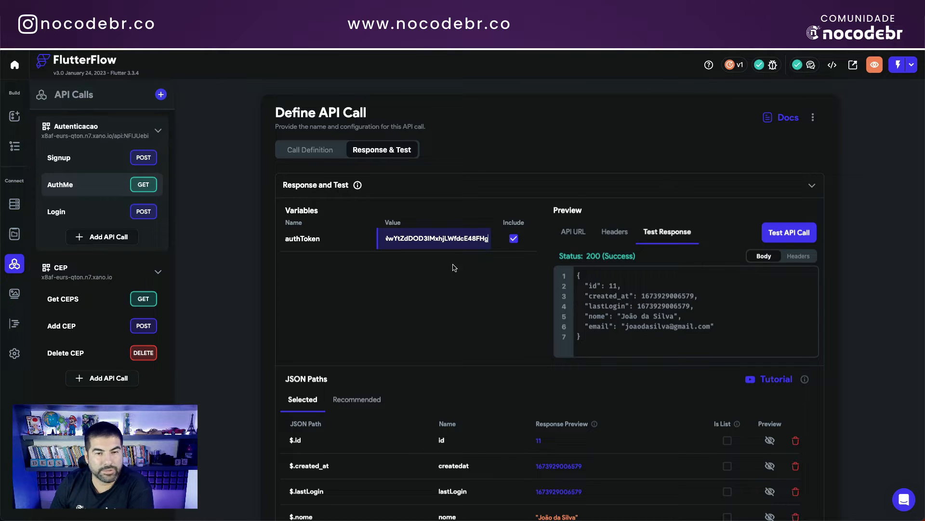
left_click(425, 307)
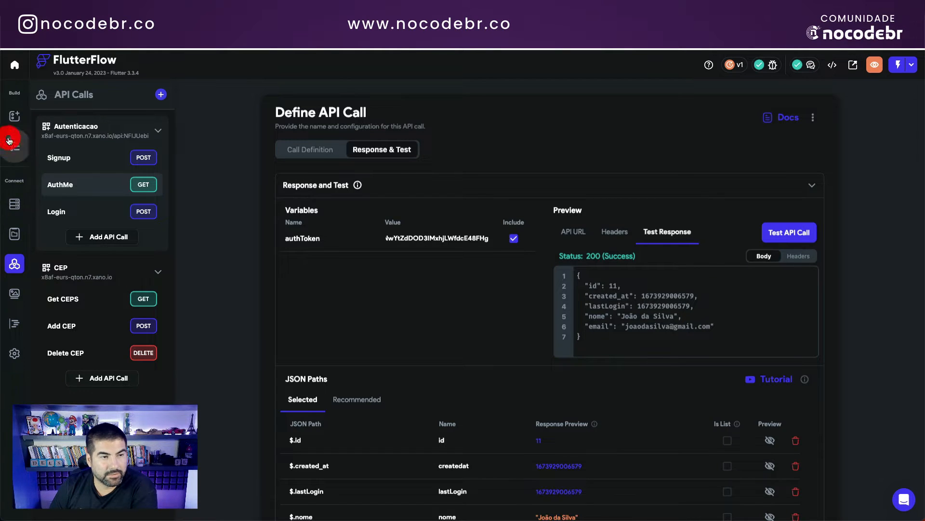
Step: Return to the login page and show its Criar Conta tab
left_click(14, 146)
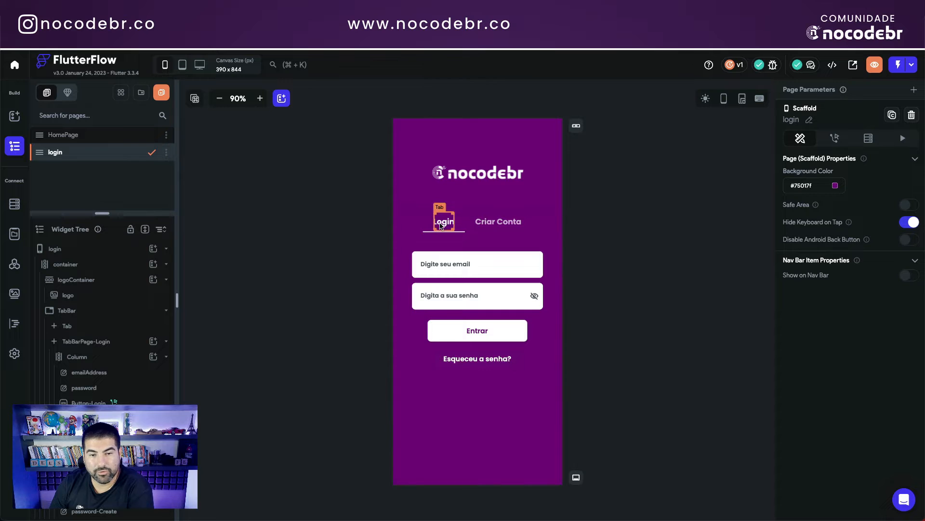
left_click(440, 224)
left_click(484, 221)
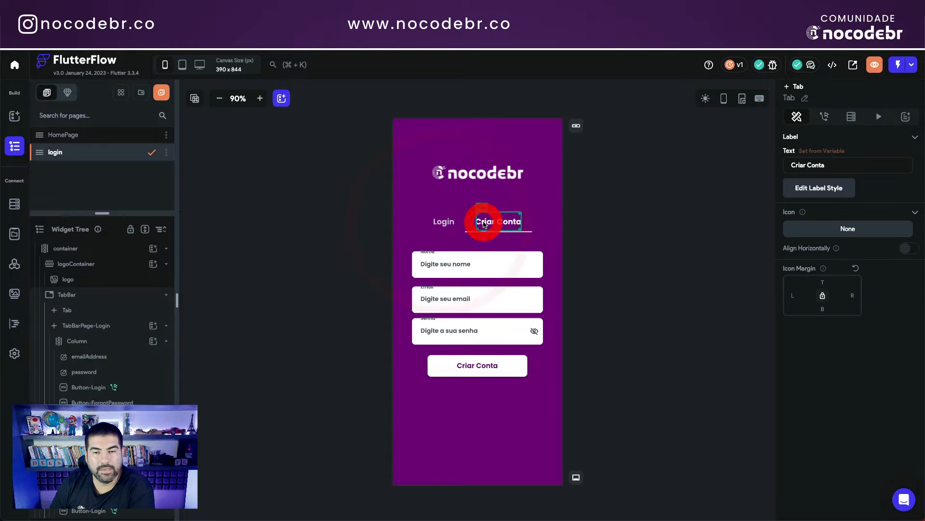
left_click(445, 224)
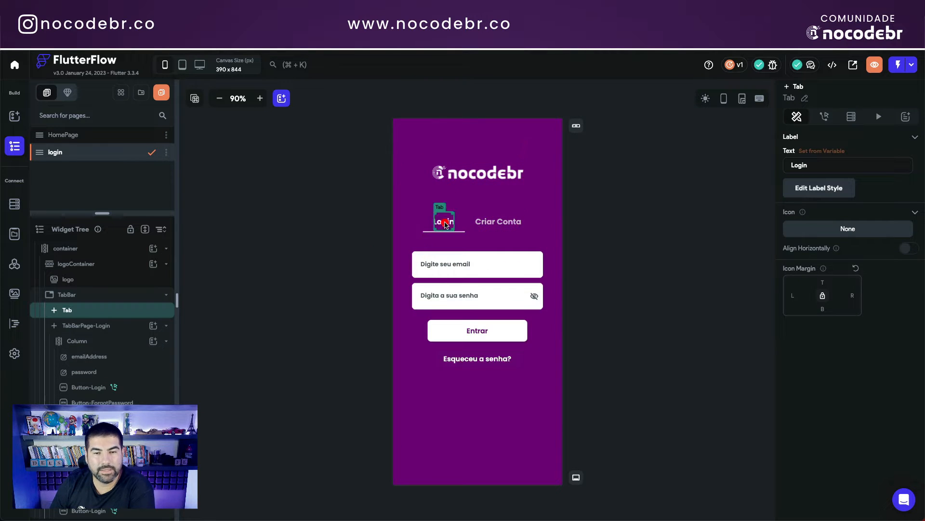
left_click(481, 224)
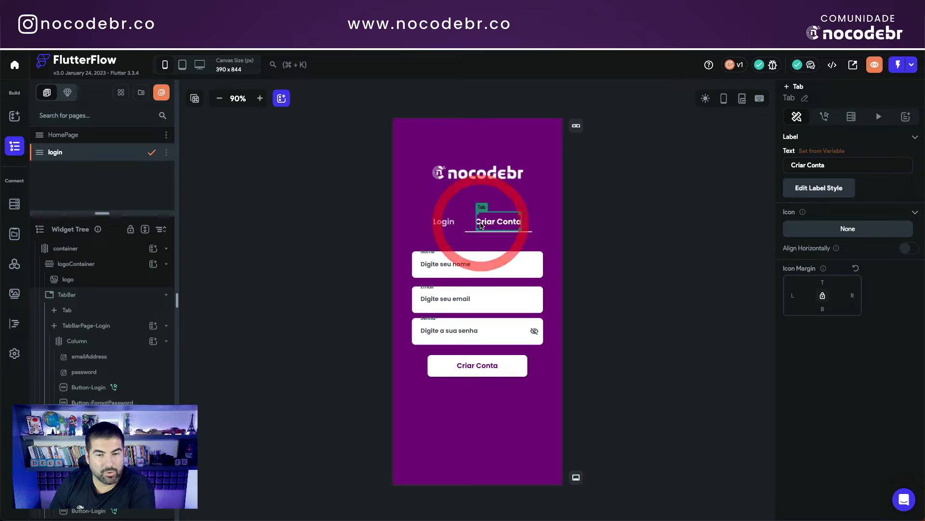
Step: Select the nome, email and senha fields and the Criar Conta button, then open its action flow
left_click(451, 268)
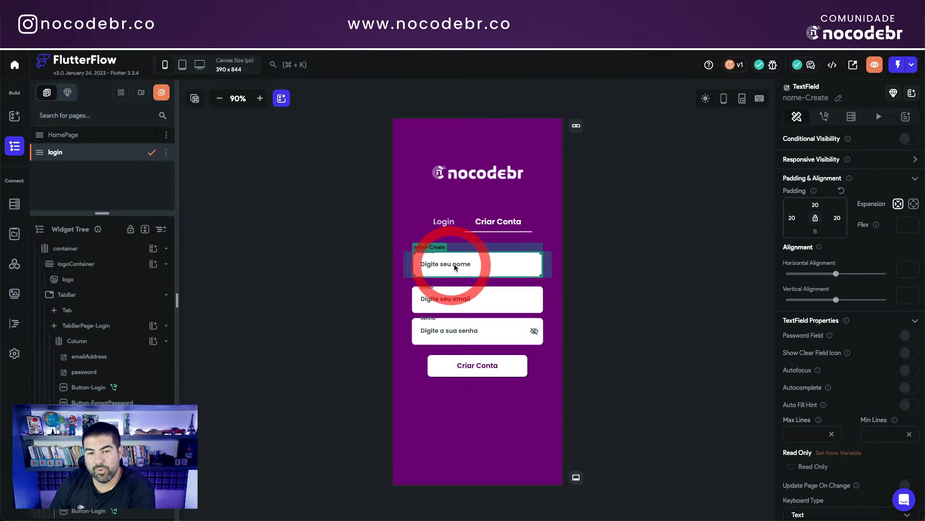
left_click(454, 299)
left_click(453, 330)
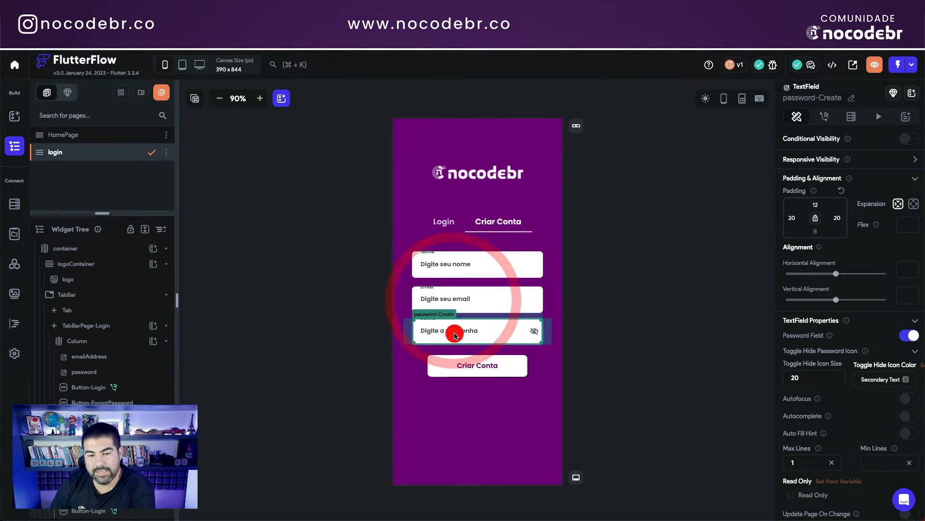
left_click(480, 366)
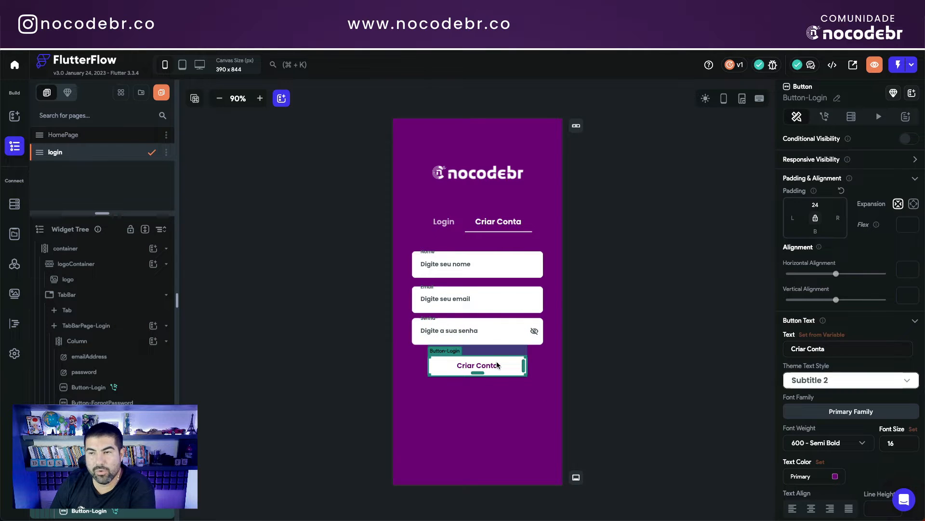
left_click(824, 117)
left_click(895, 145)
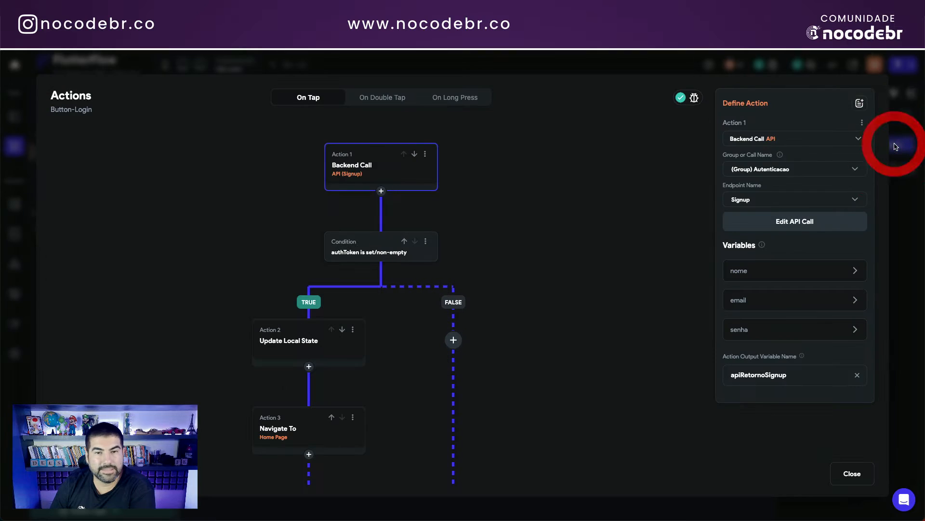
Step: Select the Signup backend call node, then close the Action Flow Editor
left_click(359, 166)
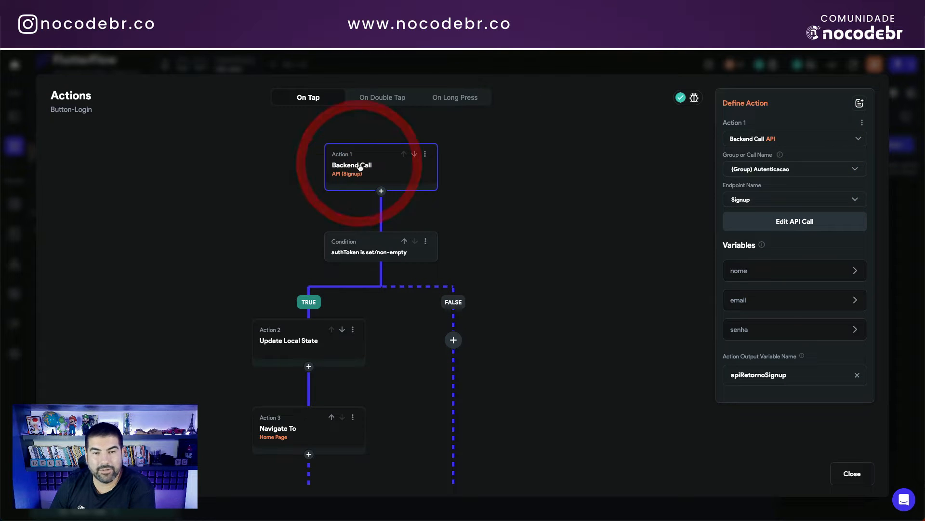
left_click(357, 164)
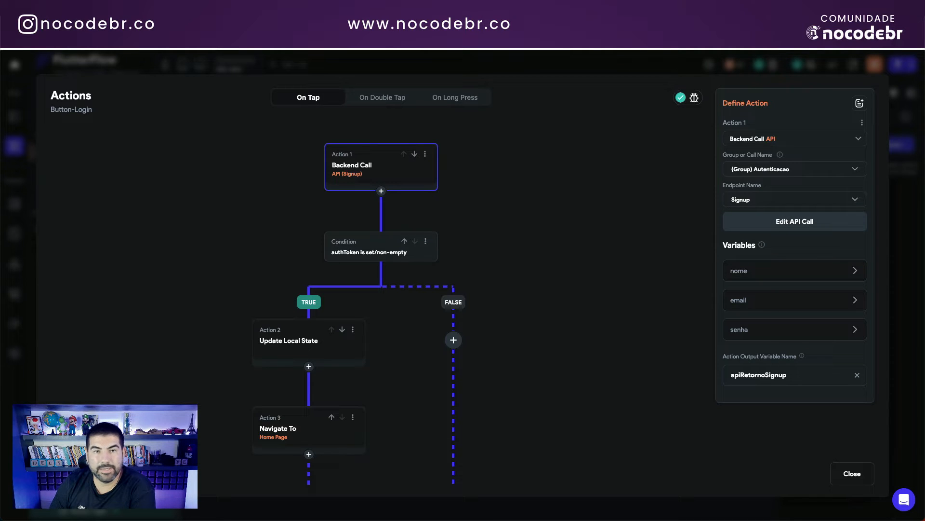
left_click(899, 147)
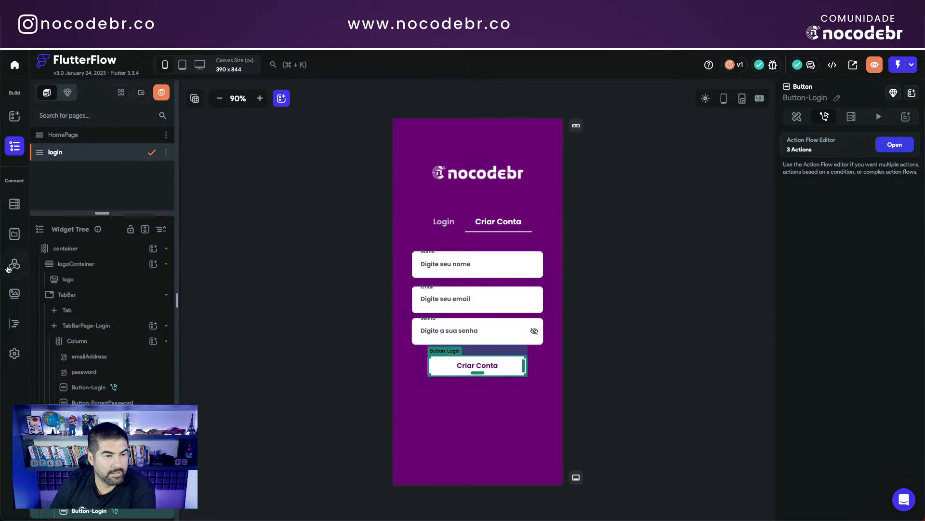
Step: Check the variables of the Signup call in the Autenticacao group
left_click(15, 263)
left_click(92, 129)
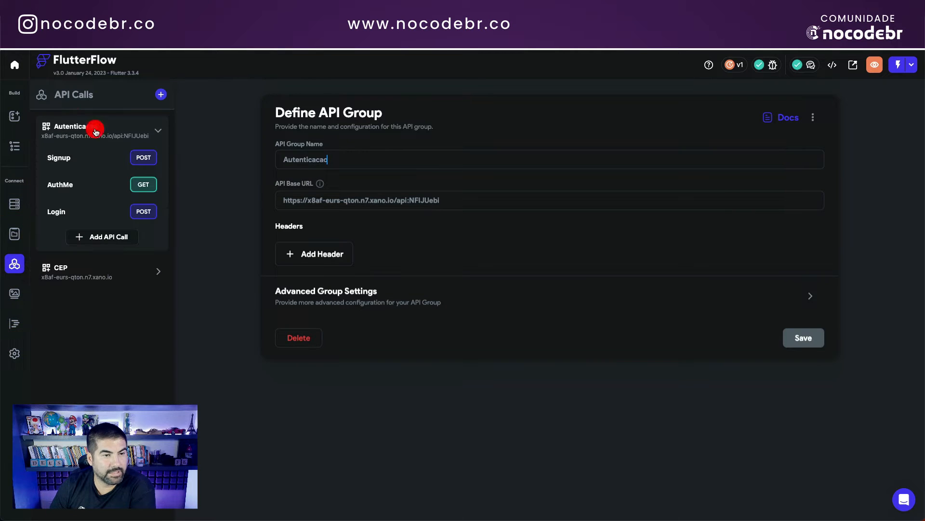
left_click(58, 155)
left_click(372, 266)
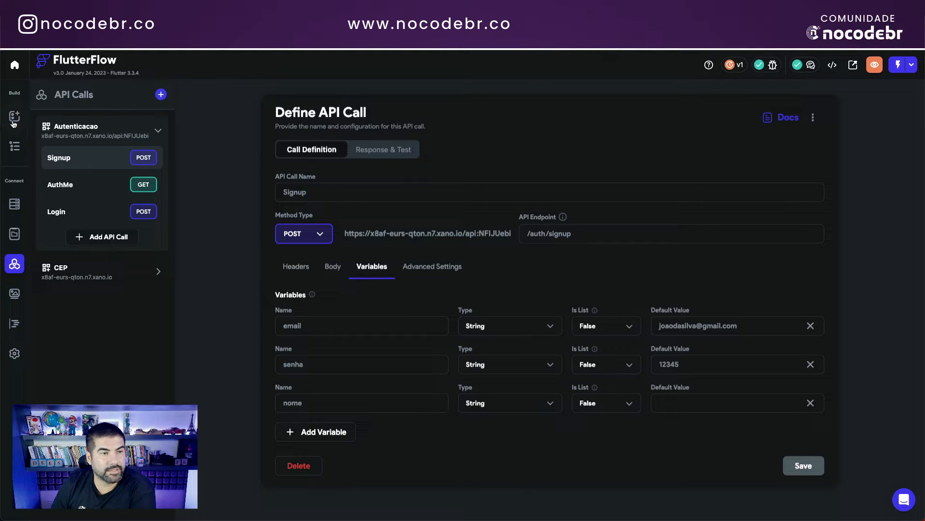
Step: Reopen the Criar Conta button's action flow and check nome's value source in the Signup call
left_click(14, 147)
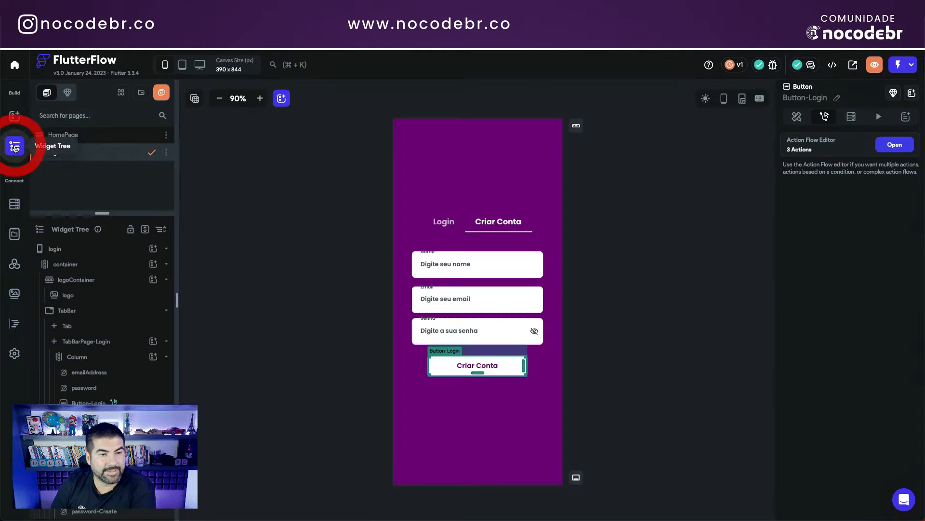
left_click(496, 365)
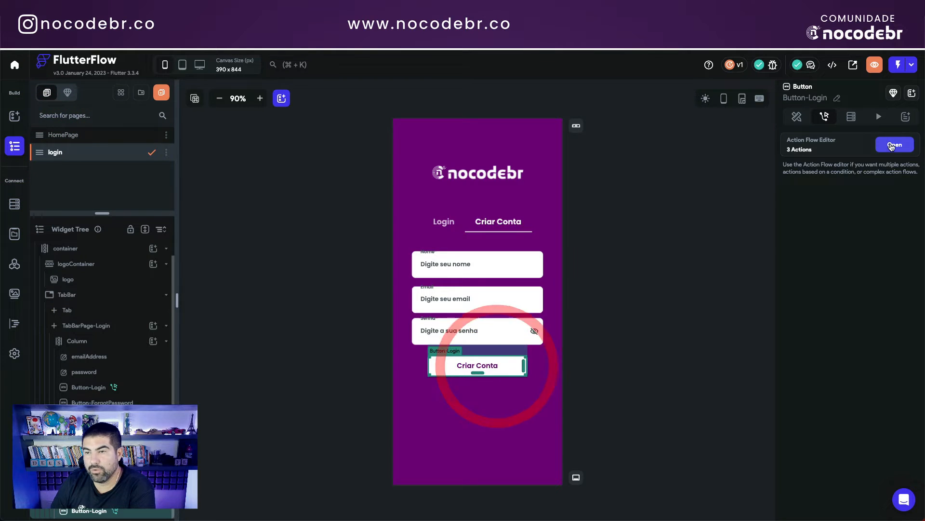
left_click(895, 145)
left_click(365, 170)
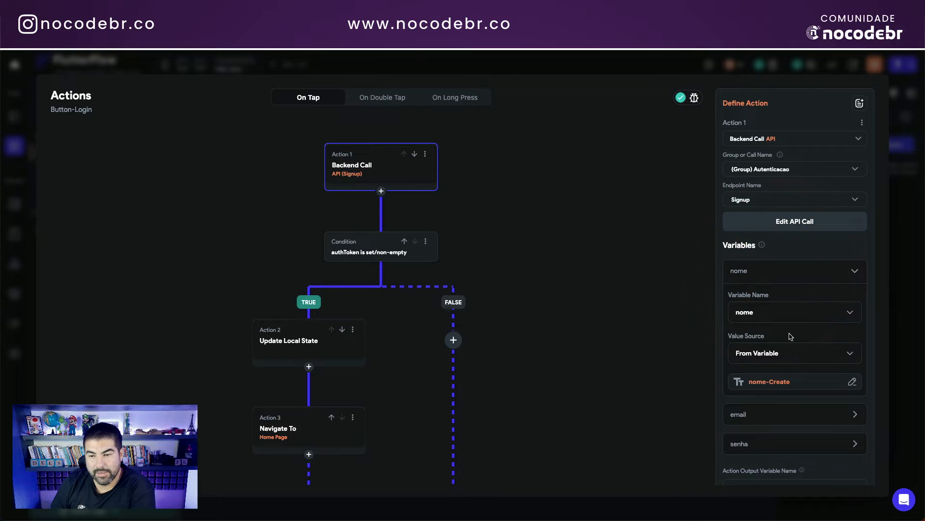
scroll(790, 337, "down", 1)
left_click(771, 352)
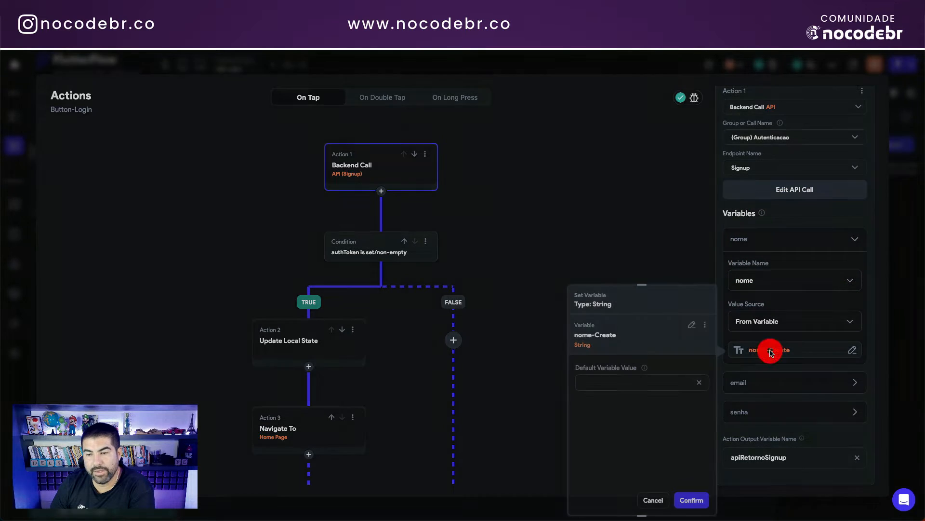
left_click(652, 500)
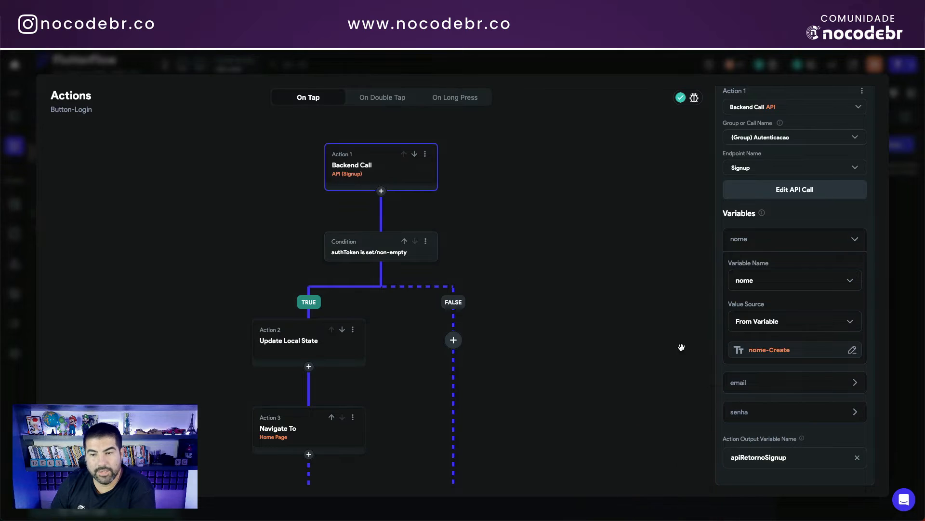
Step: Check the email and senha variable sources, then inspect the authToken-is-set condition
left_click(761, 384)
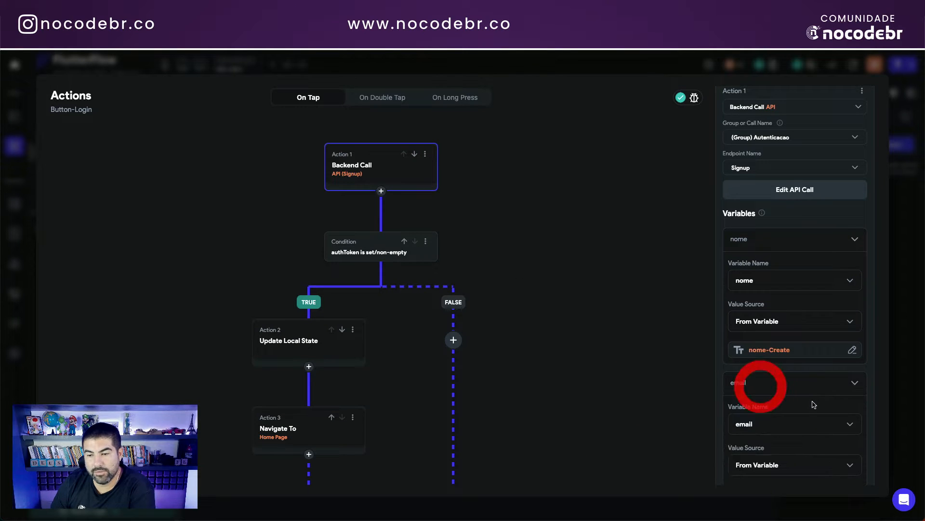
scroll(788, 383, "down", 3)
left_click(789, 384)
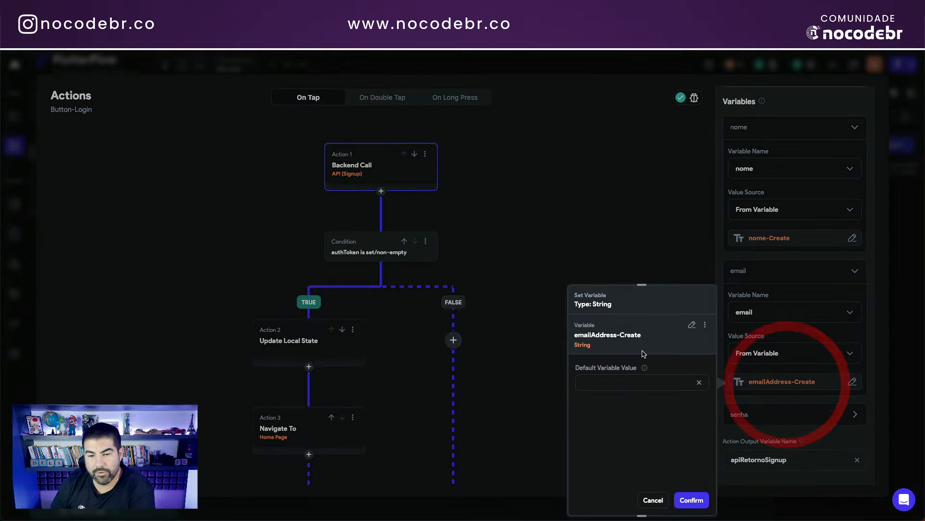
left_click(652, 499)
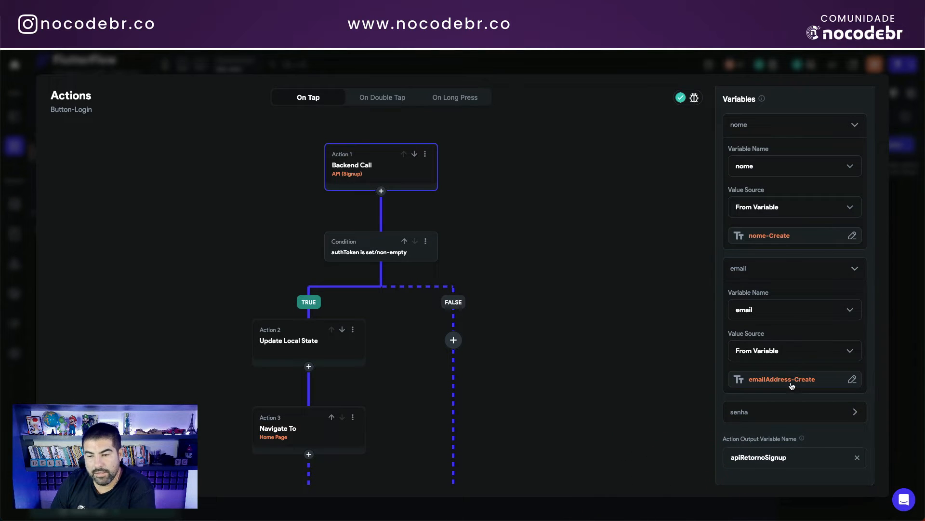
left_click(772, 411)
scroll(742, 358, "down", 3)
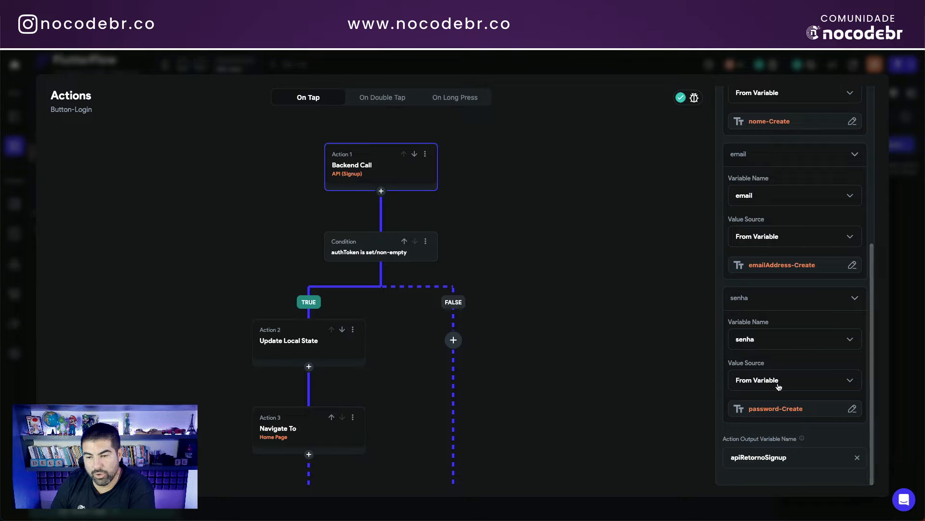
scroll(793, 410, "up", 3)
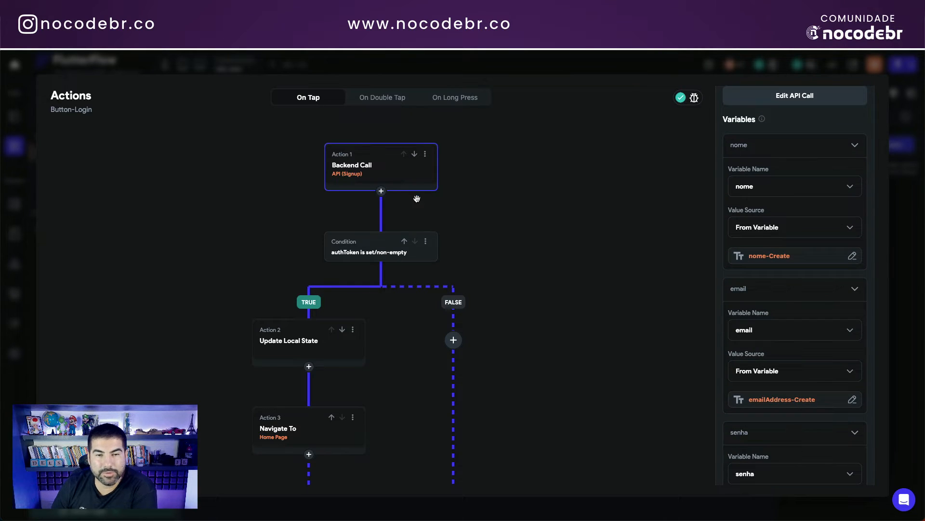
left_click(373, 250)
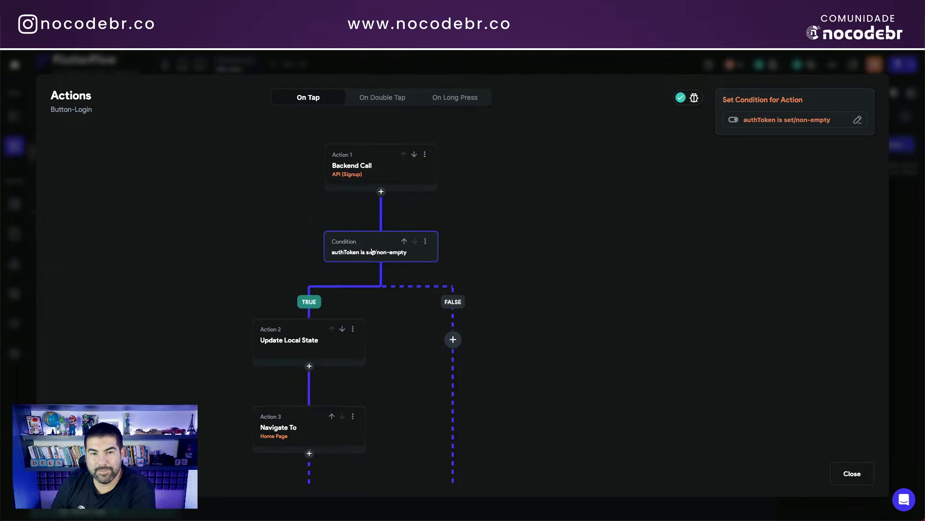
Step: Review the Signup call, authToken condition and Update Local State action, then view Local State variables
left_click(366, 168)
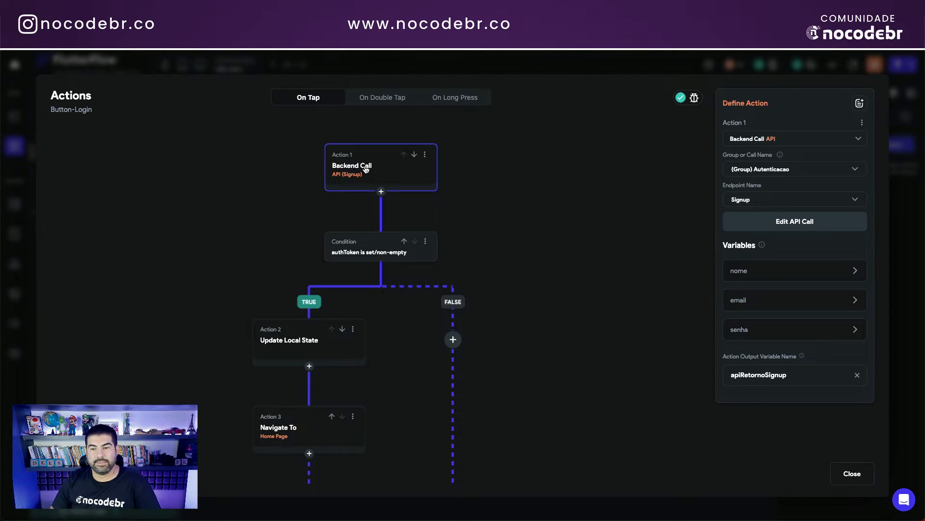
left_click(370, 249)
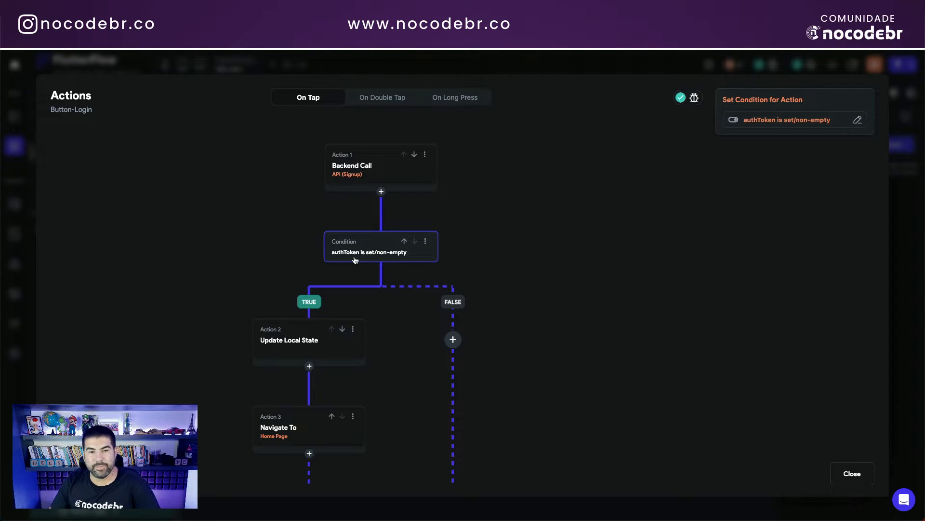
left_click(305, 338)
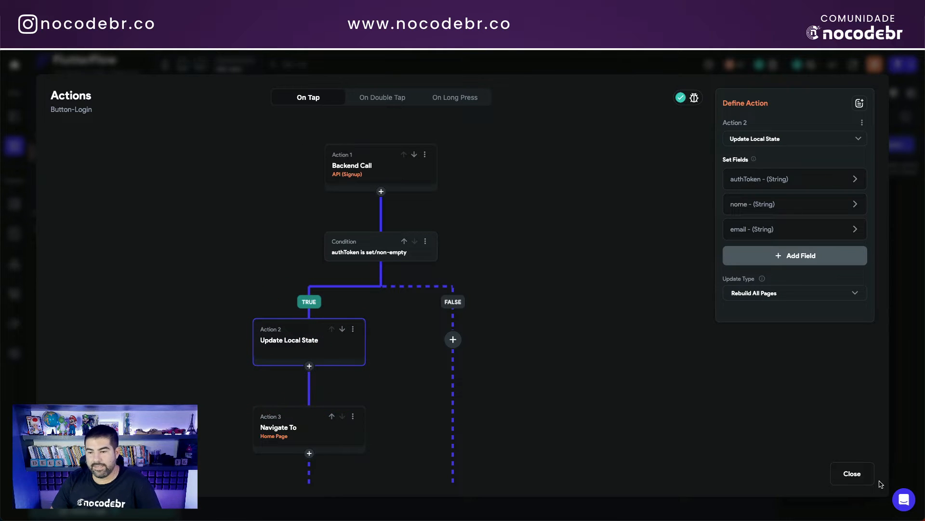
left_click(852, 473)
left_click(15, 234)
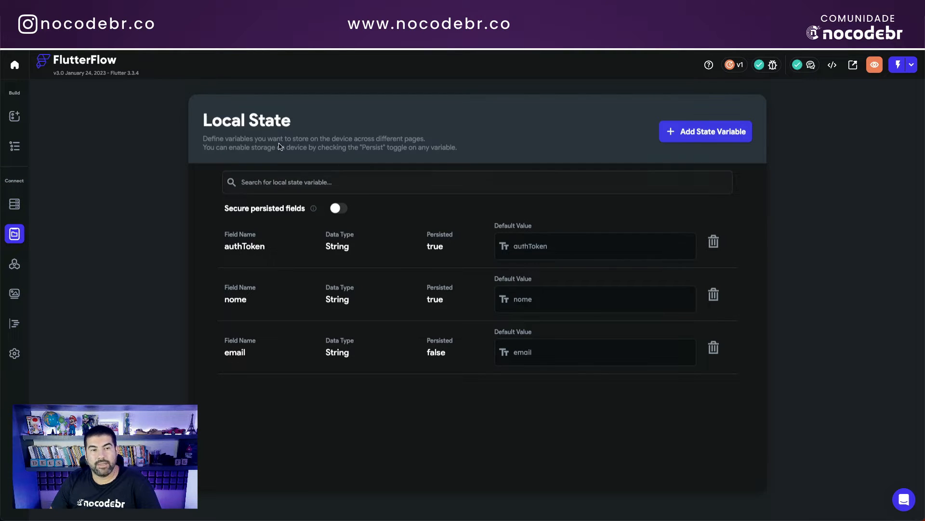
Step: Reopen Button-Login's action flow on the login page and inspect its Update Local State action
left_click(229, 249)
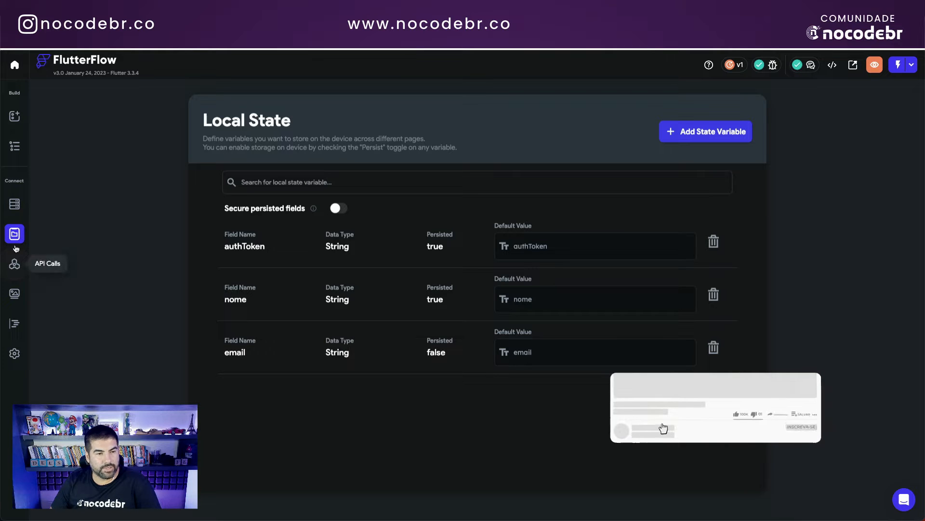
left_click(15, 147)
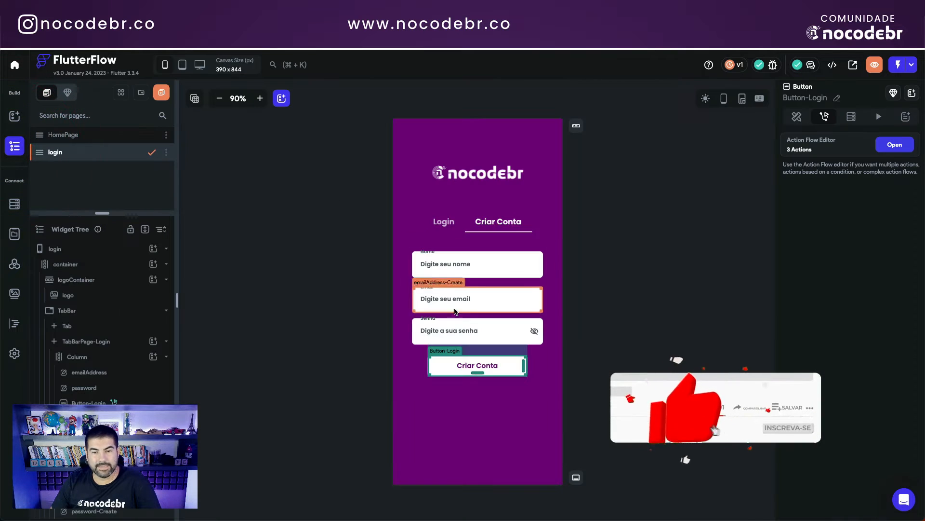
left_click(892, 145)
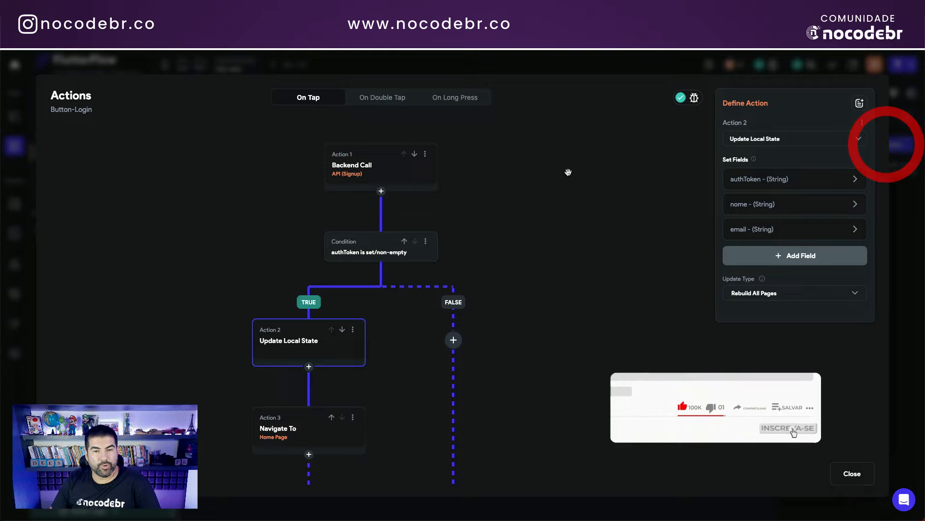
left_click(300, 346)
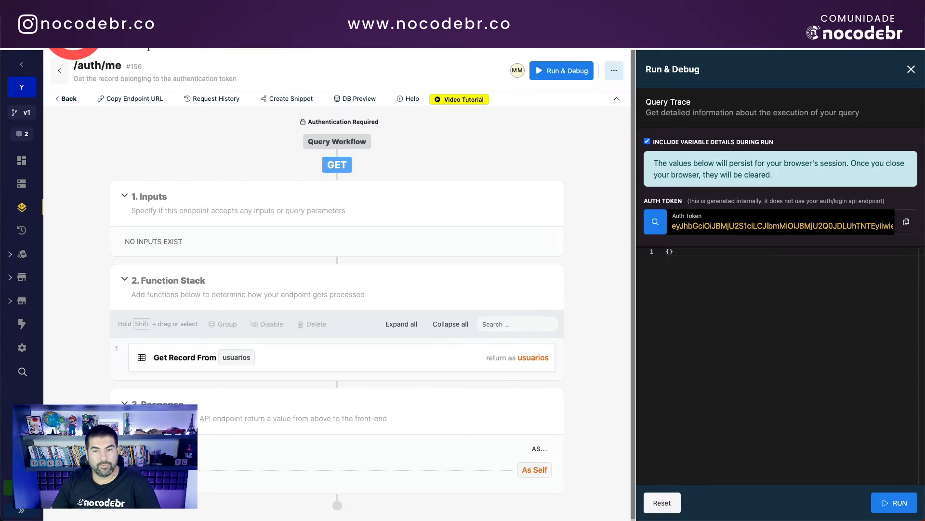
Step: Run /auth/signup in Run & Debug with a test name, e-mail address and password
left_click(69, 97)
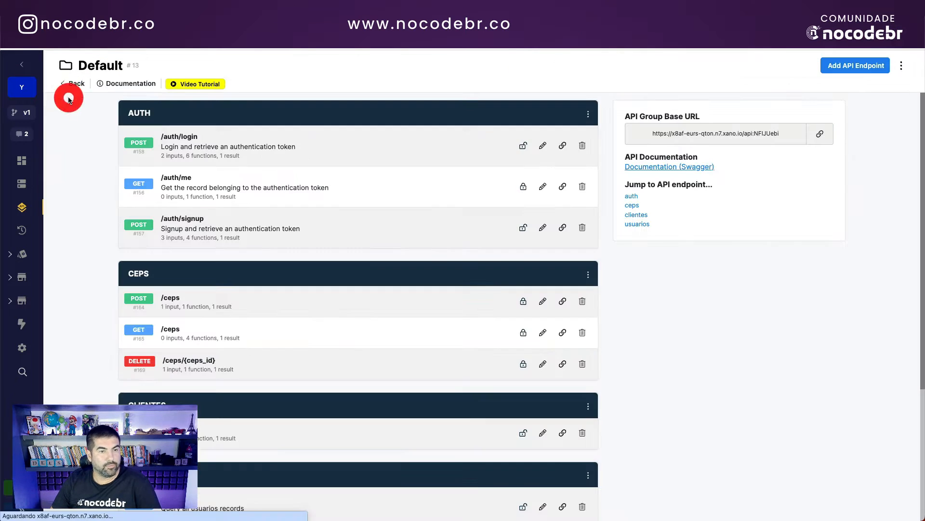
left_click(208, 228)
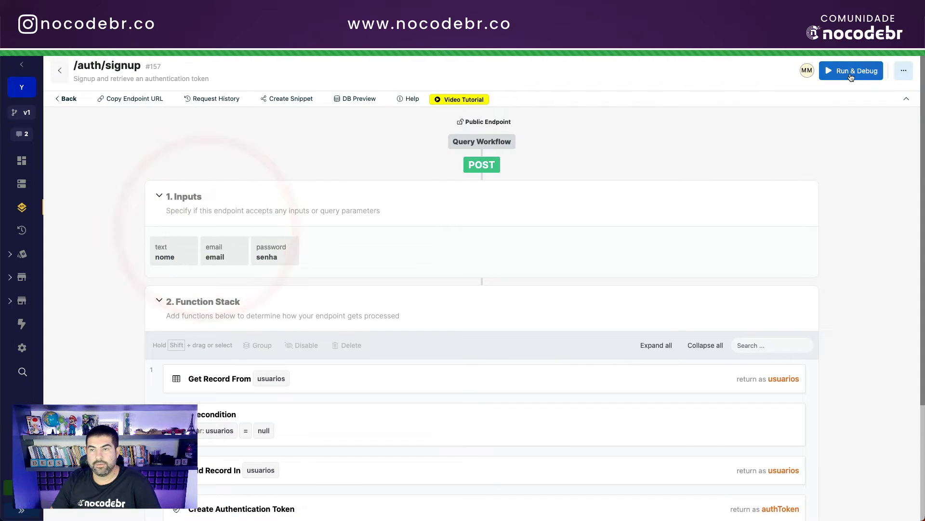
left_click(851, 72)
left_click(705, 208)
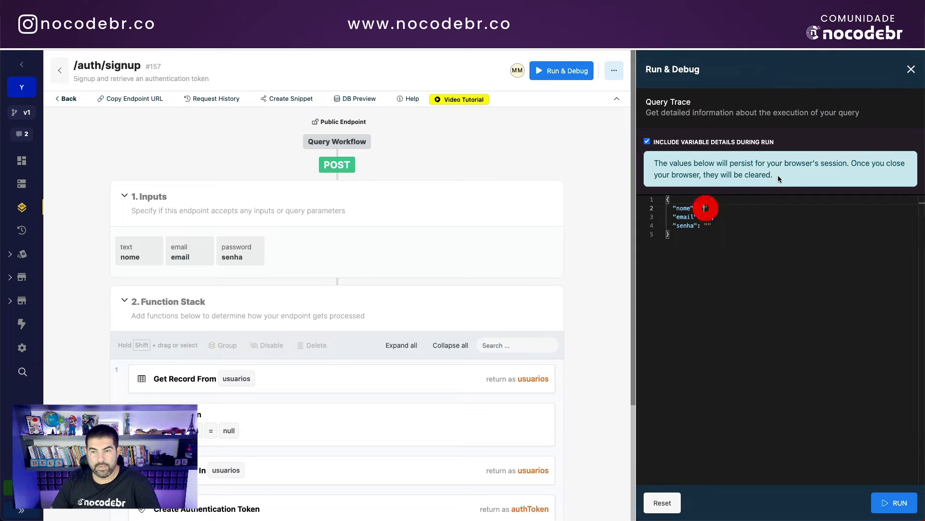
type("joao")
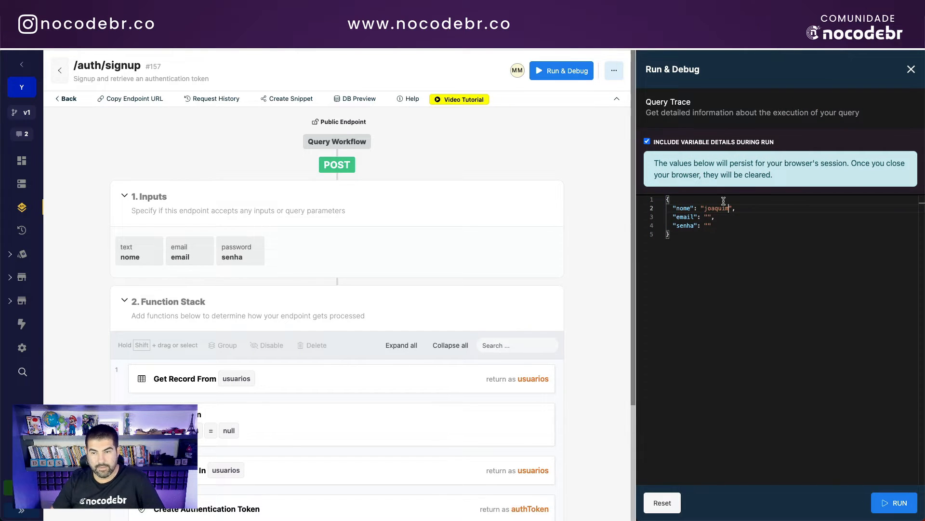
left_click(707, 217)
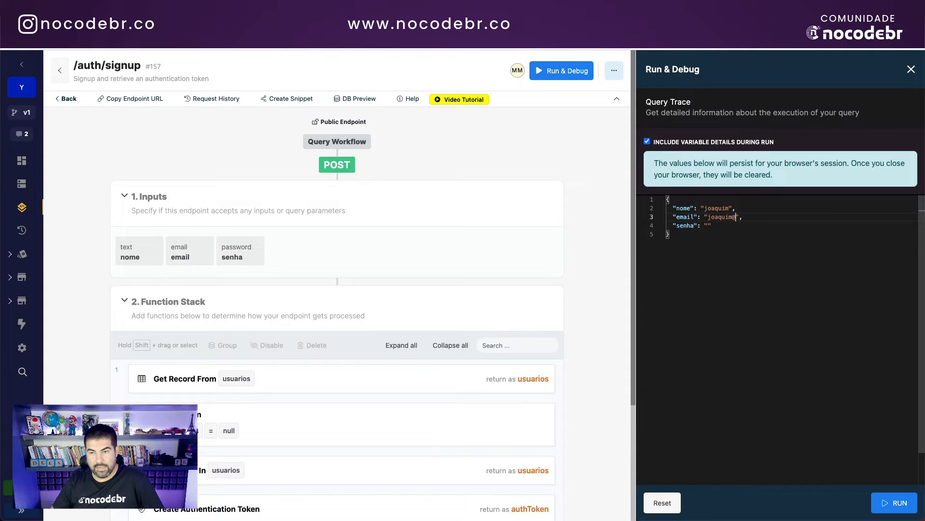
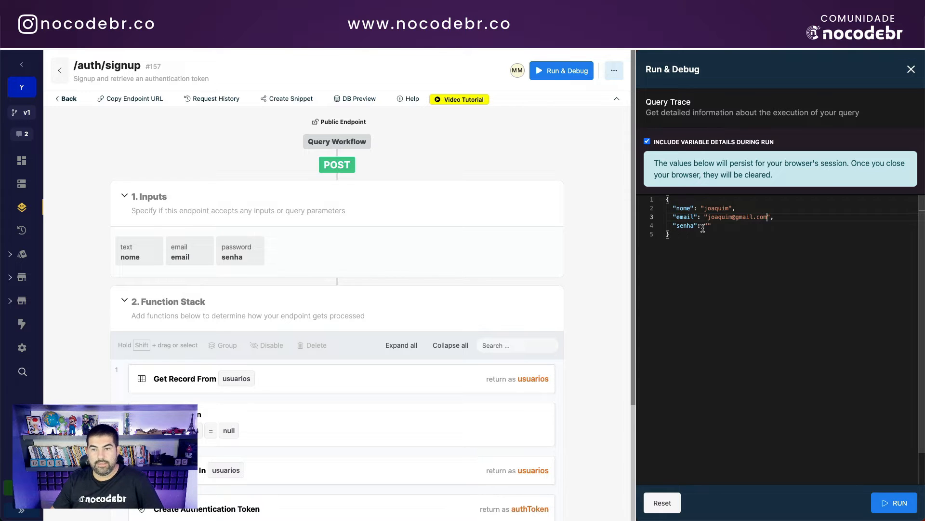
left_click(708, 225)
type("12345")
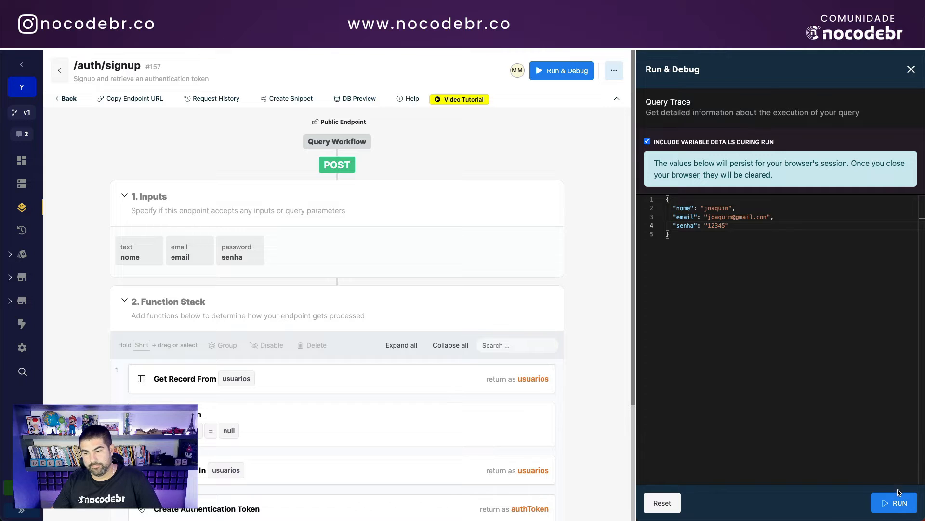
left_click(894, 502)
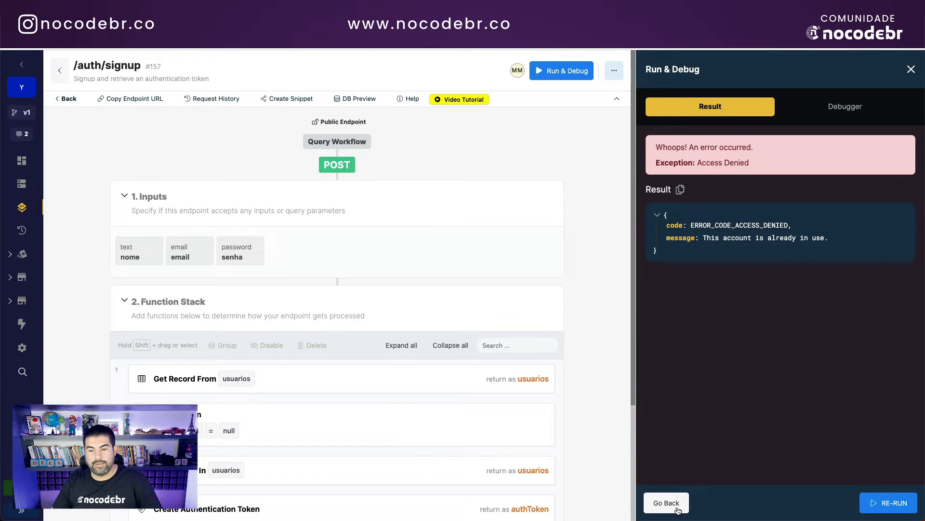
Step: After the error, change the e-mail to a new one, rerun signup, and refresh usuarios
left_click(666, 503)
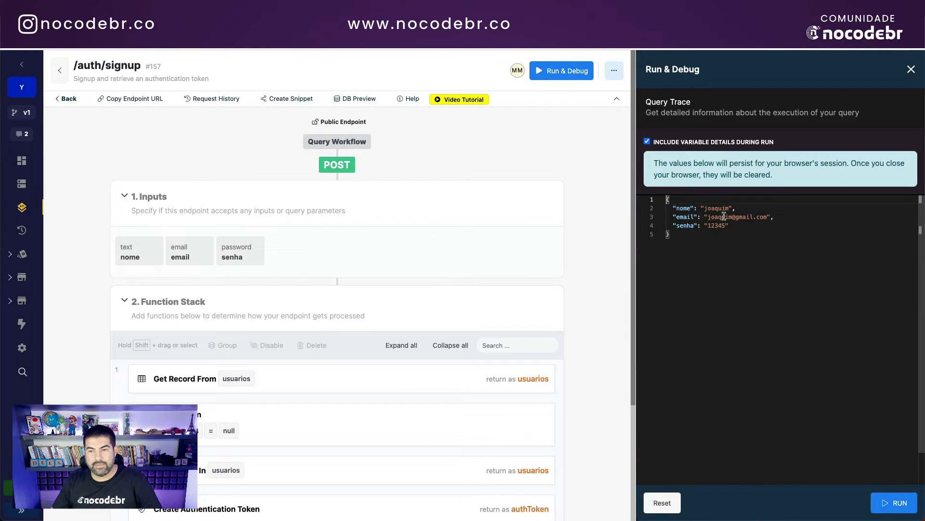
left_click(733, 216)
type("da")
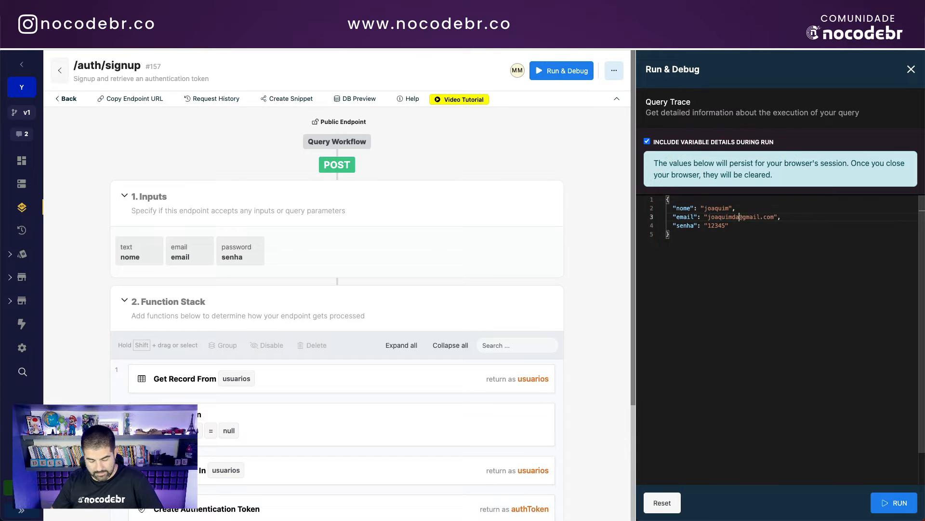
type("silva")
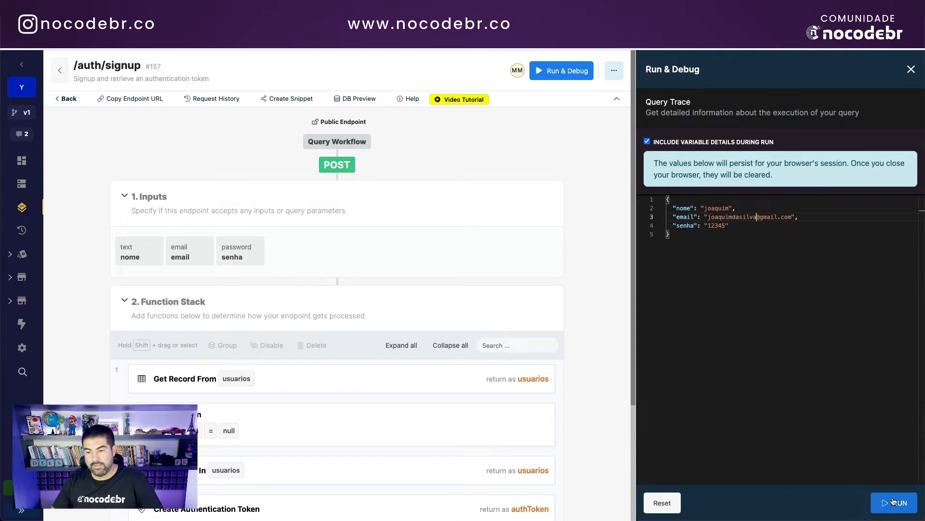
left_click(894, 503)
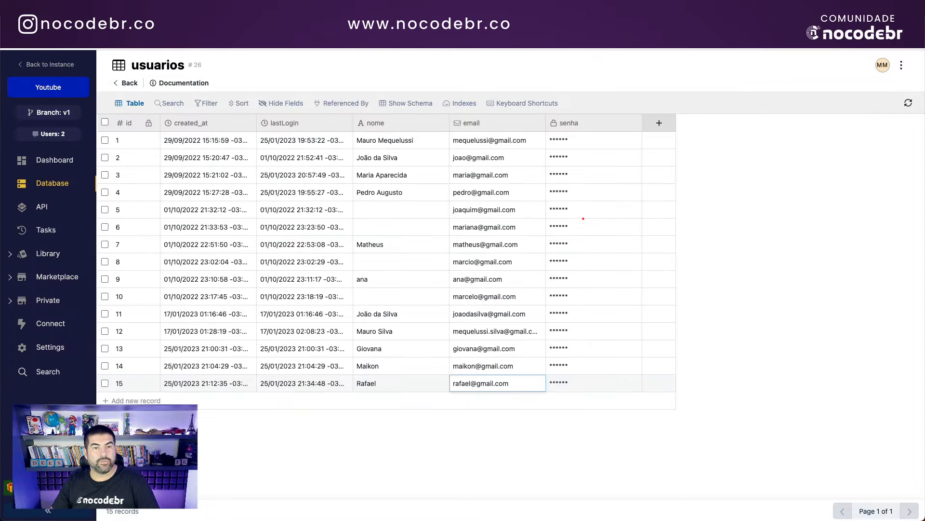
left_click(908, 105)
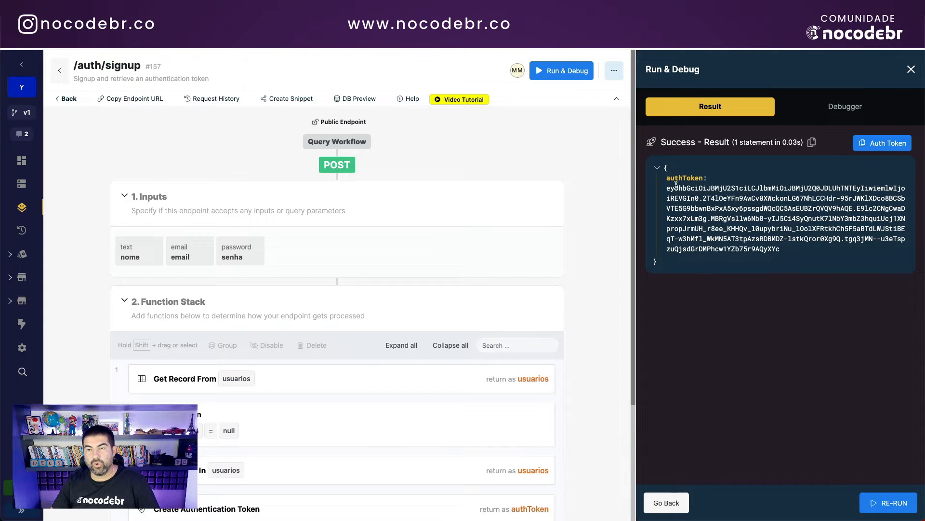
Step: Check that authToken is set from apiRetornoSignup's authToken JSON path
left_click_drag(669, 188, 788, 250)
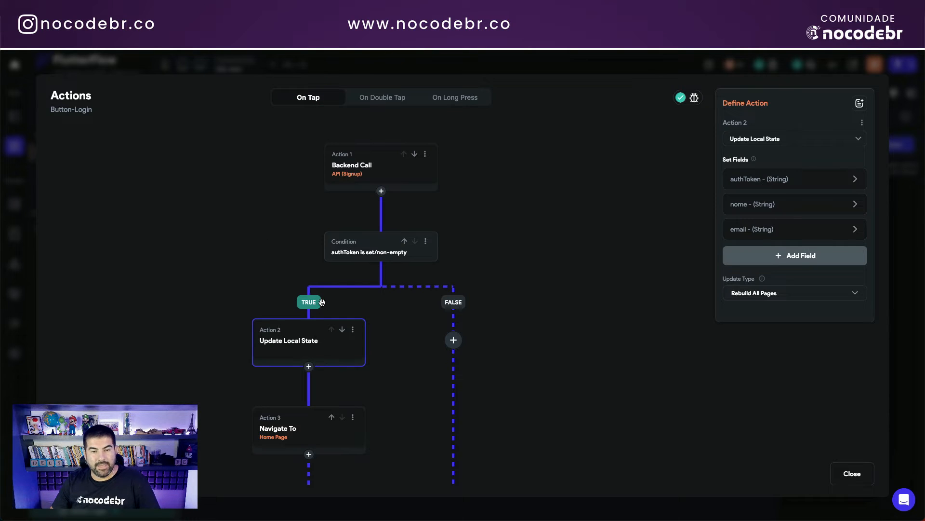
left_click(289, 350)
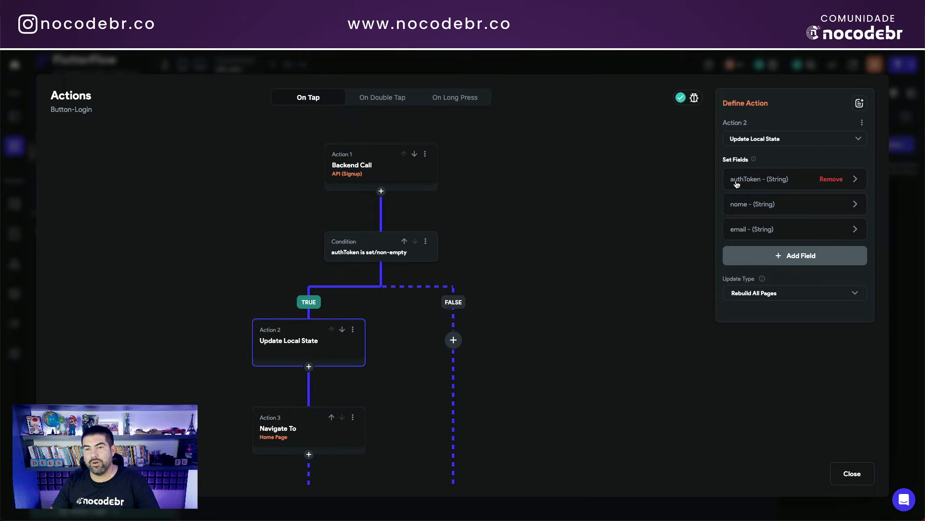
left_click(759, 181)
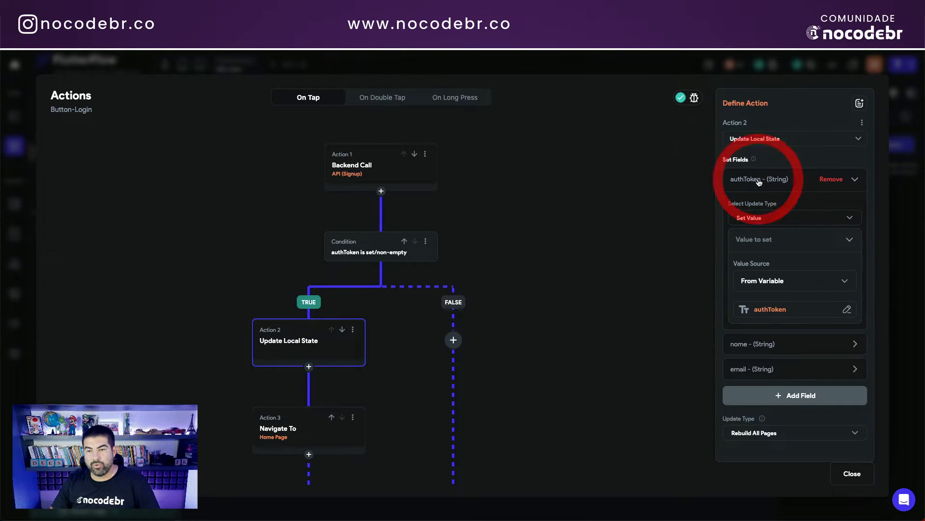
left_click(772, 310)
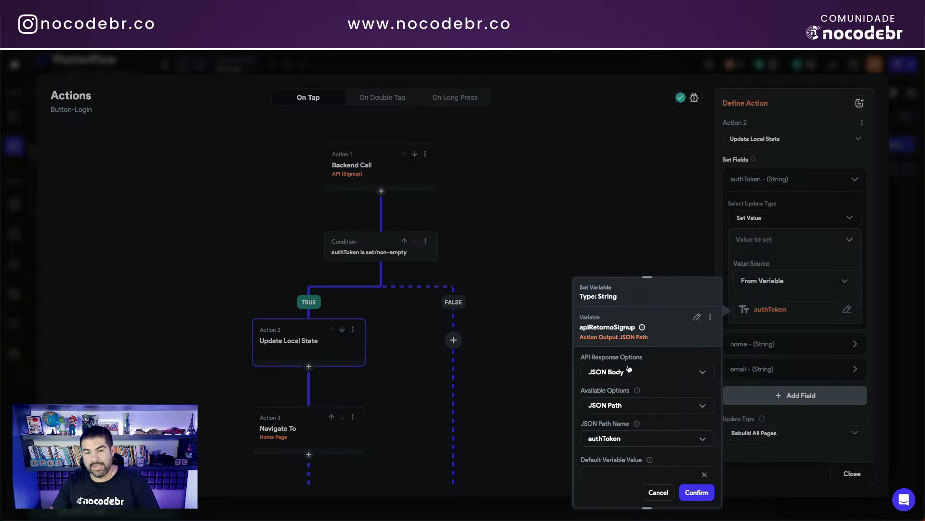
scroll(646, 395, "down", 1)
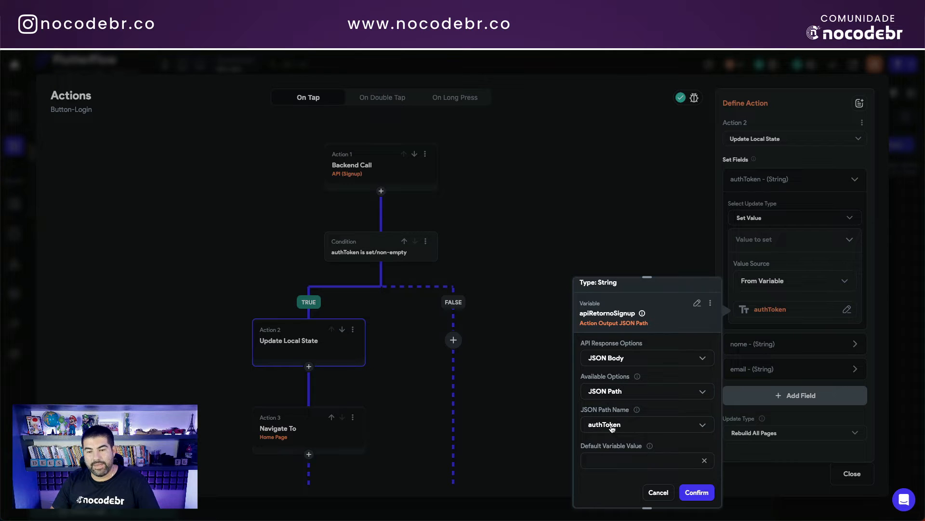
left_click(658, 237)
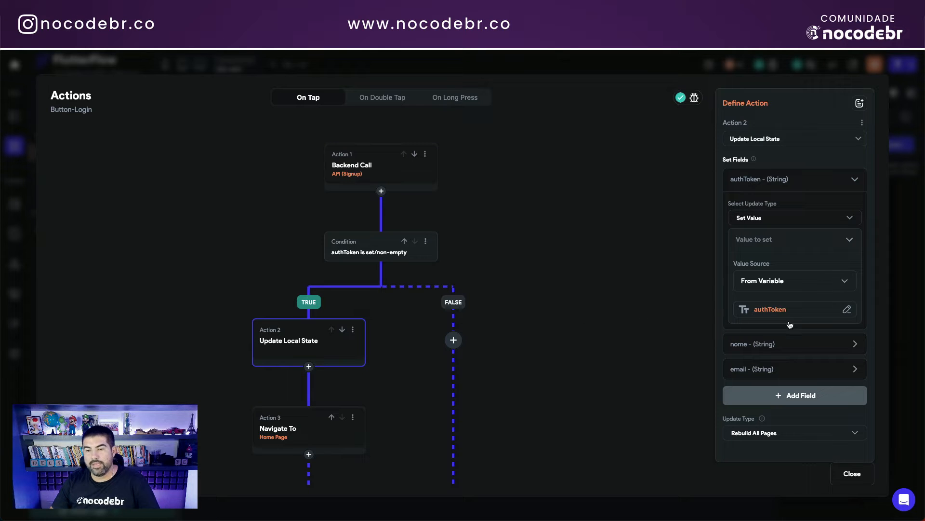
Step: Bring the Navigate To Home Page action into view and open its settings
scroll(627, 309, "down", 1)
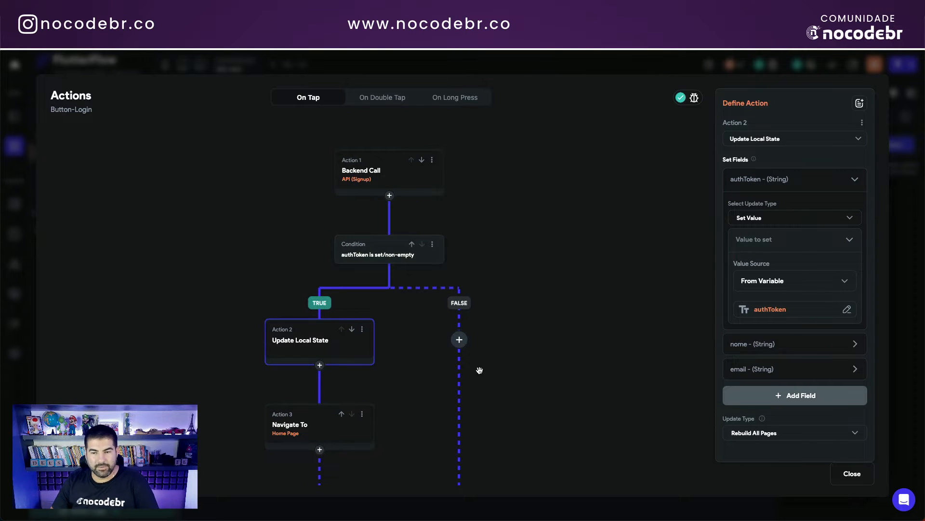
left_click_drag(589, 361, 574, 299)
left_click(301, 364)
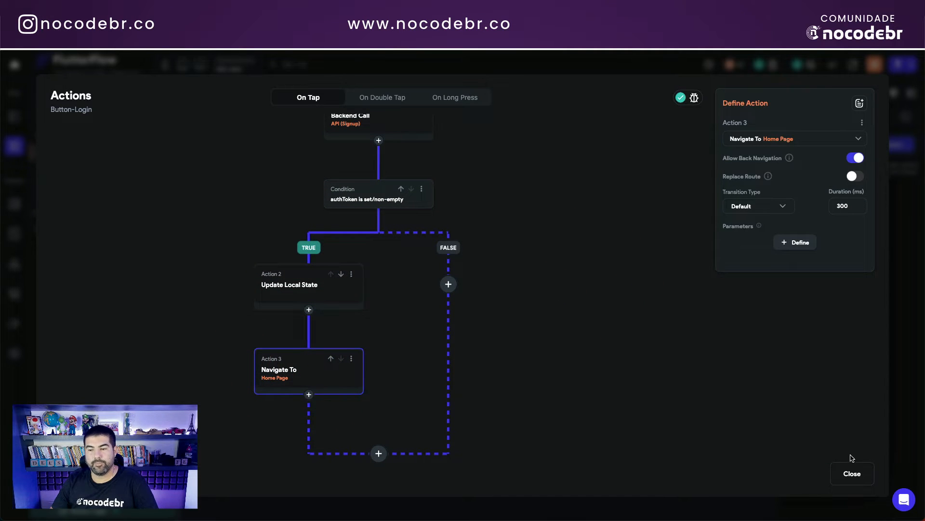
Step: Close the action flow and launch a Test Mode run from the HomePage
left_click(852, 473)
left_click(74, 135)
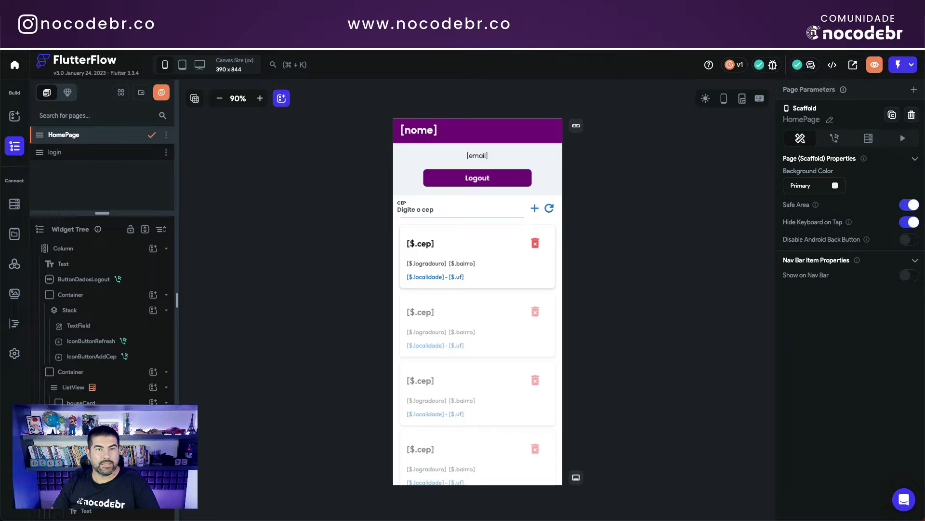
left_click(900, 65)
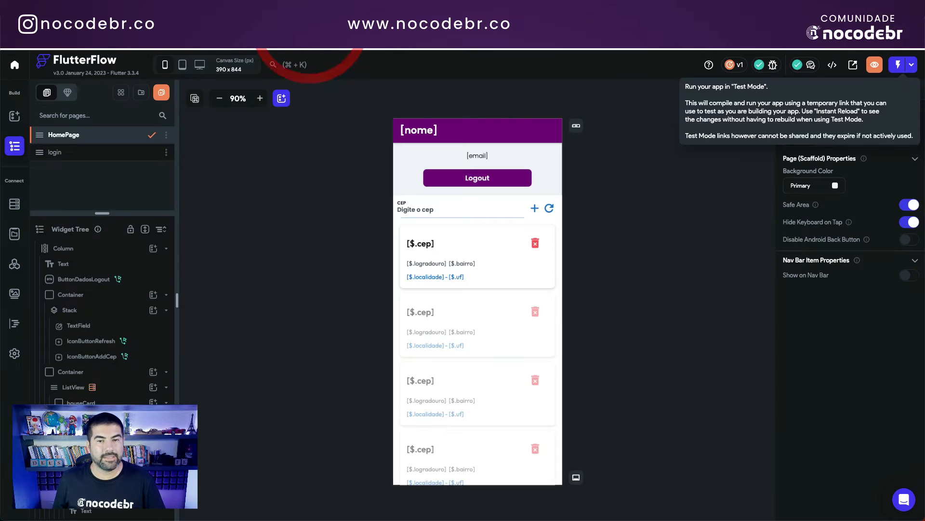
Step: Return to the editor's login page Login tab and select the Entrar button
left_click(73, 153)
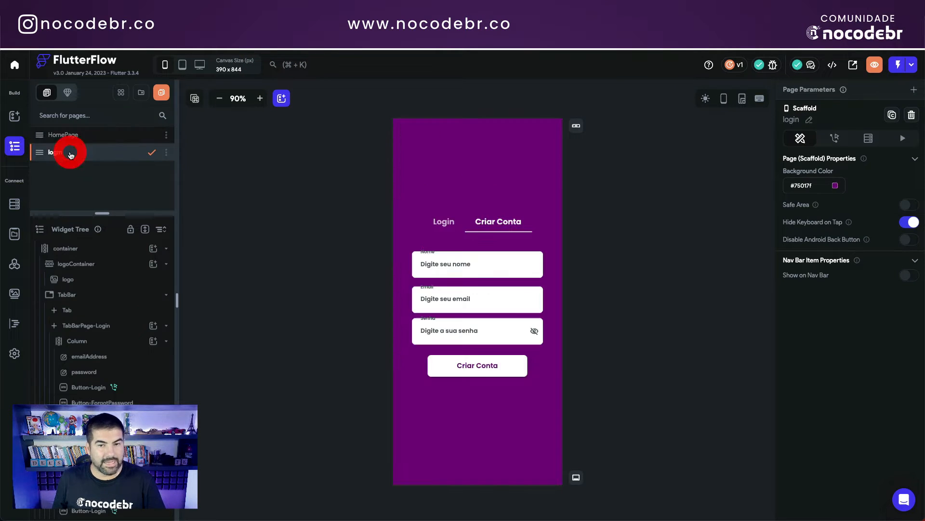
left_click(452, 232)
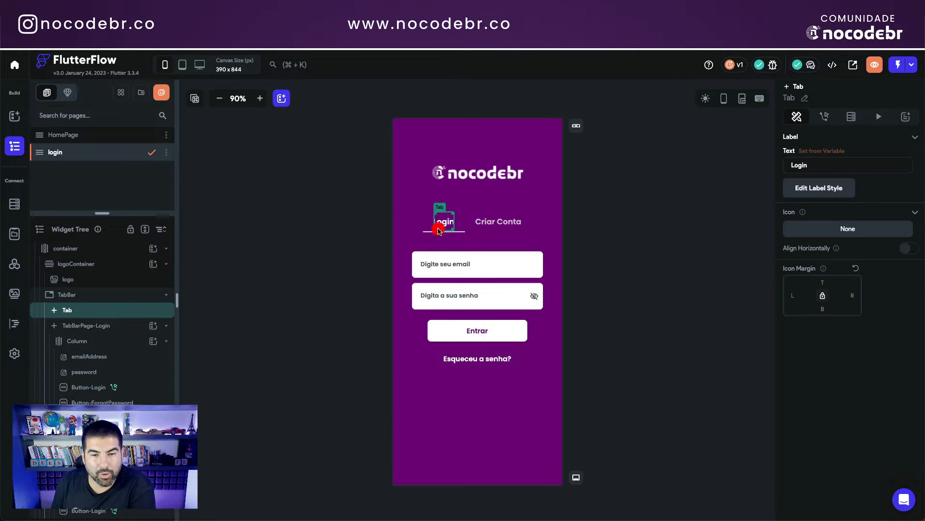
left_click(479, 331)
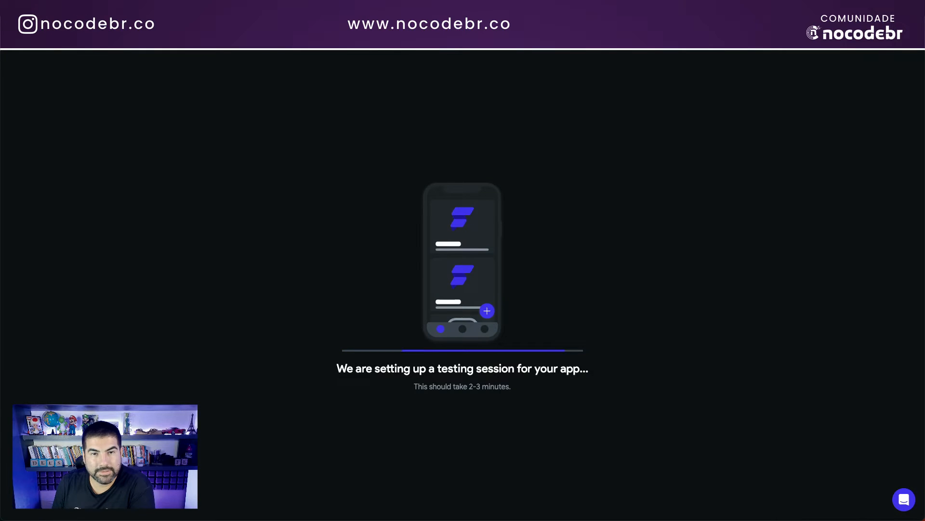
left_click(430, 27)
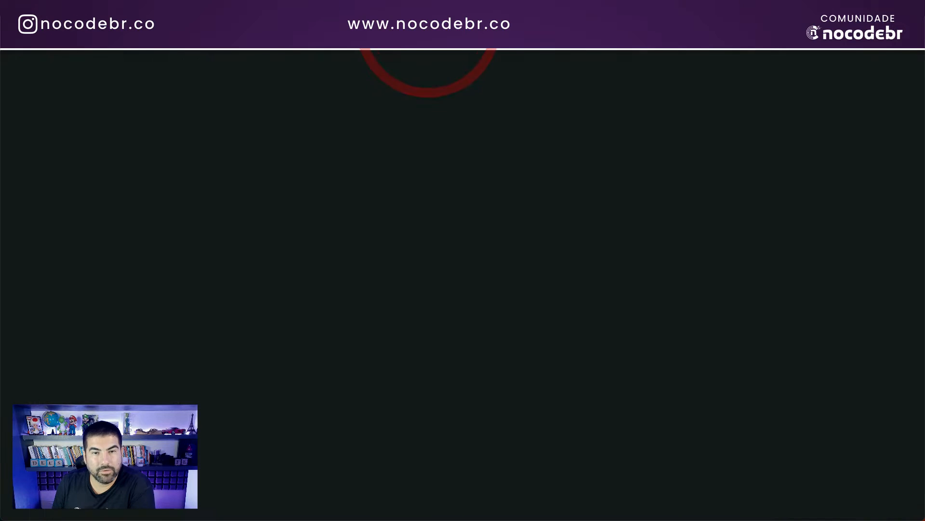
left_click(465, 329)
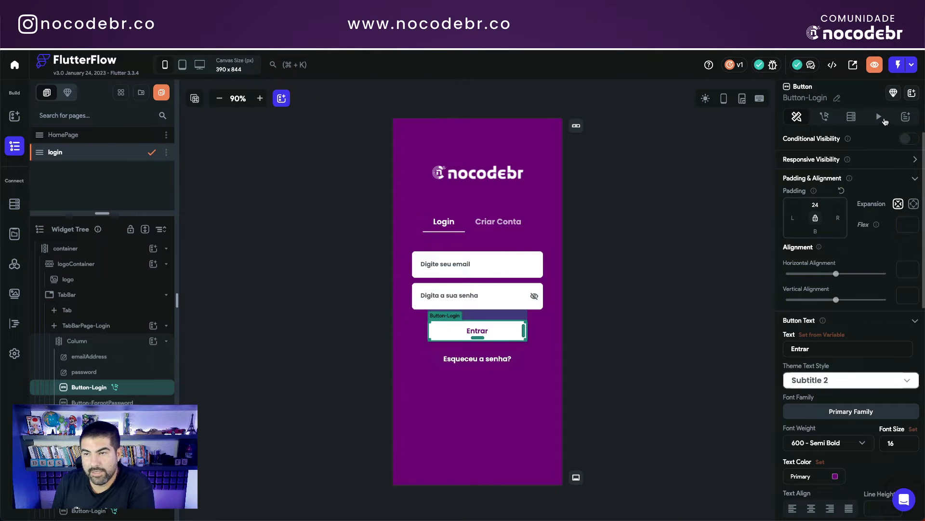
Step: Open the Entrar button's action flow and inspect its Login and AuthMe backend call steps
left_click(826, 118)
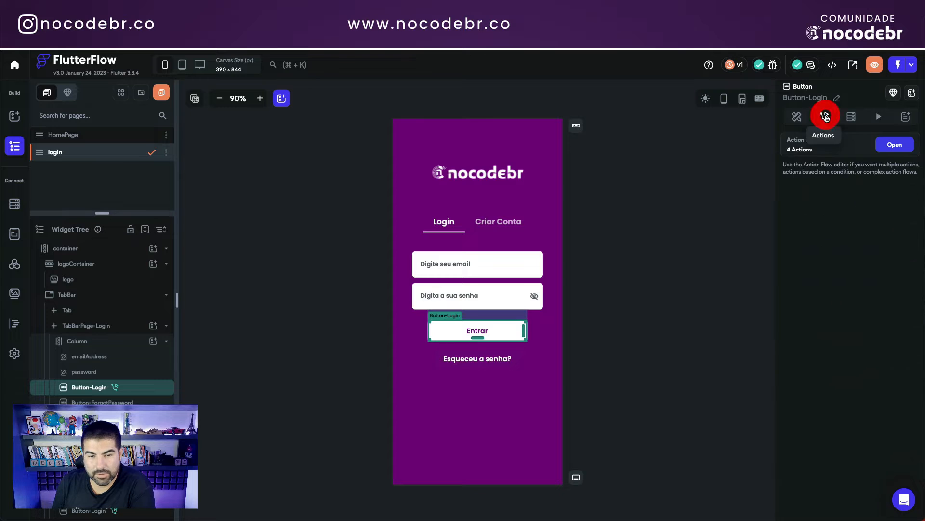
left_click(892, 144)
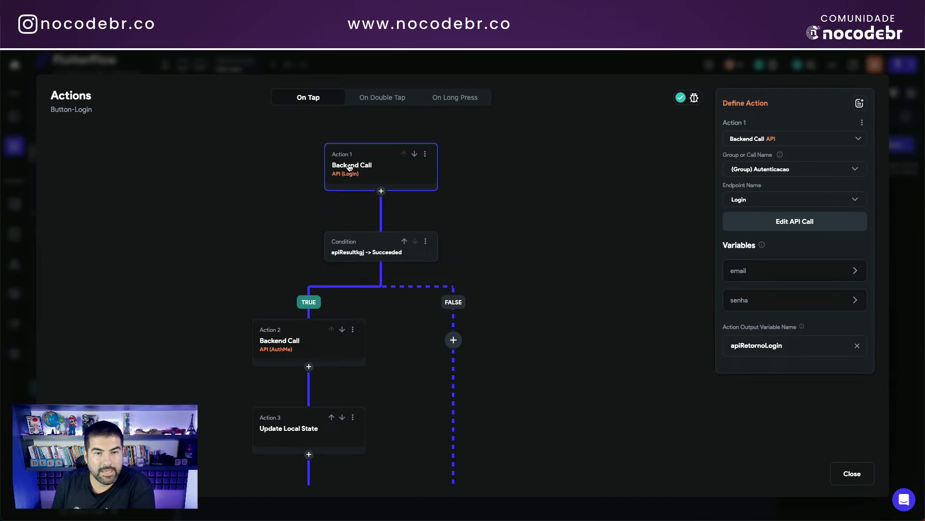
left_click(350, 166)
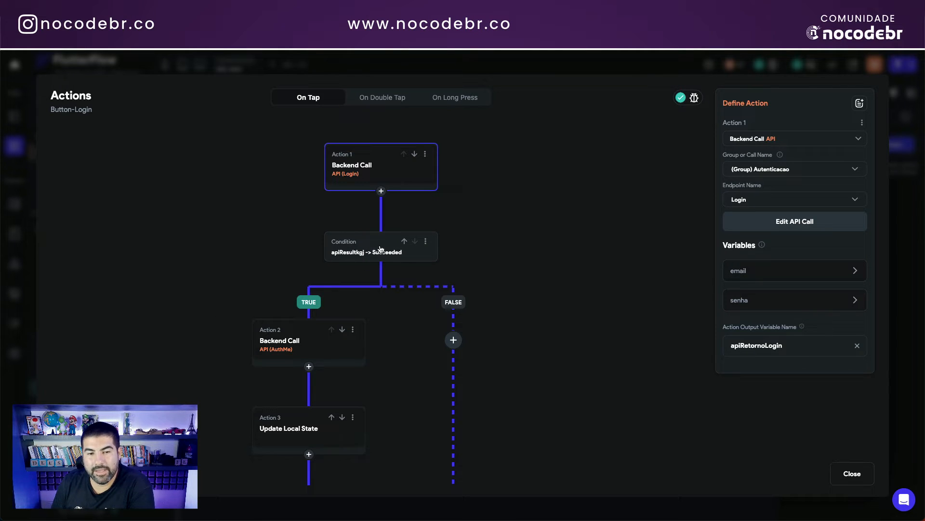
left_click(289, 343)
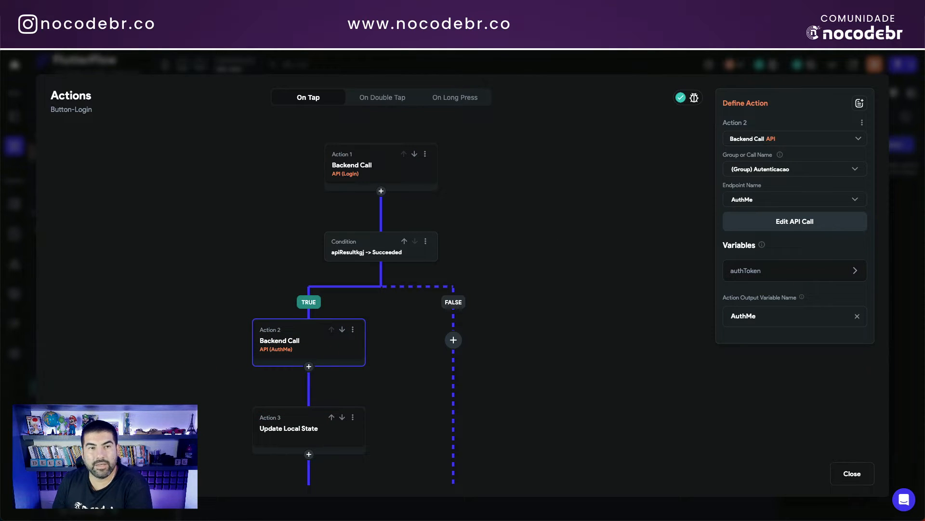
left_click(290, 349)
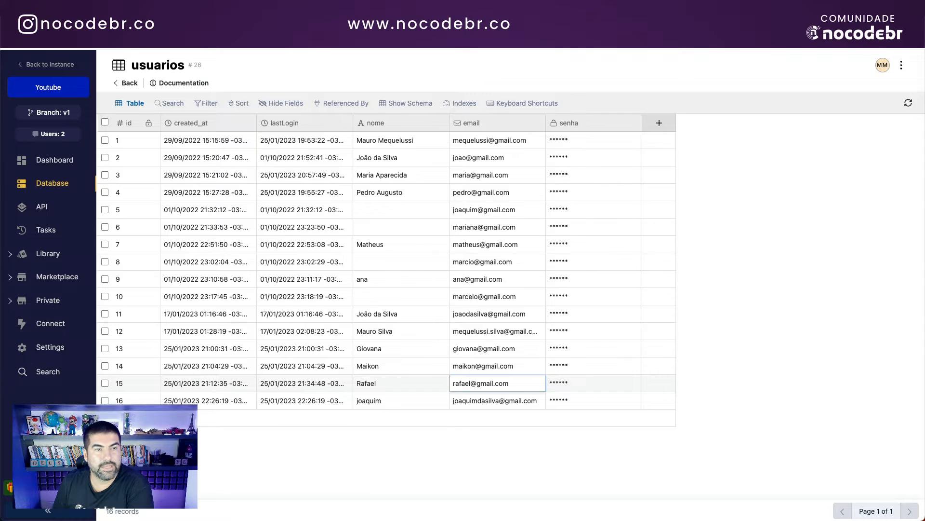
left_click(153, 63)
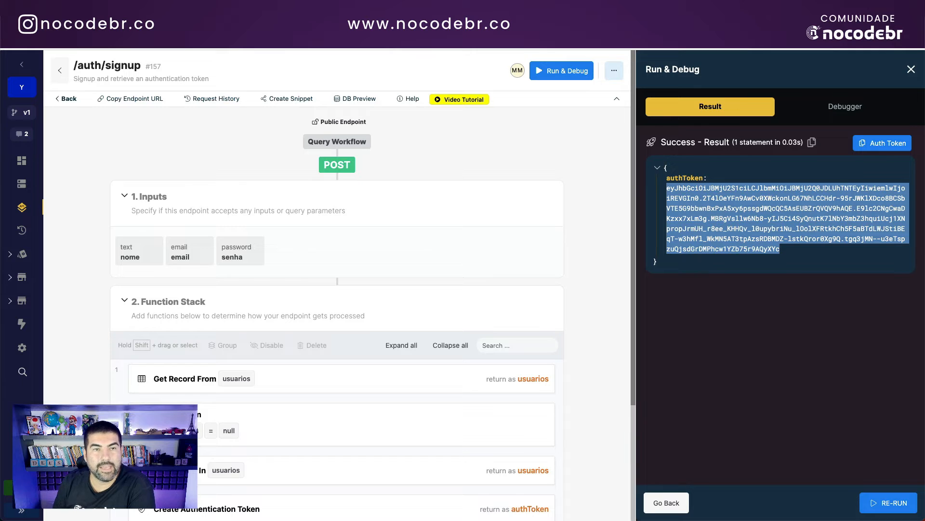
Step: Copy the signup result's authToken and run /auth/me in Run & Debug with it as Auth Token
triple_click(709, 224)
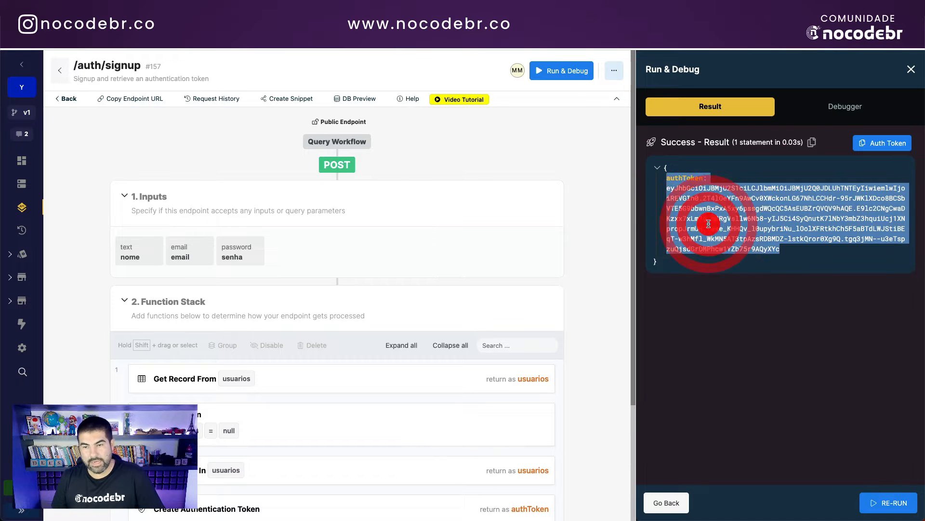
left_click(708, 223)
left_click_drag(780, 249, 667, 188)
left_click(191, 29)
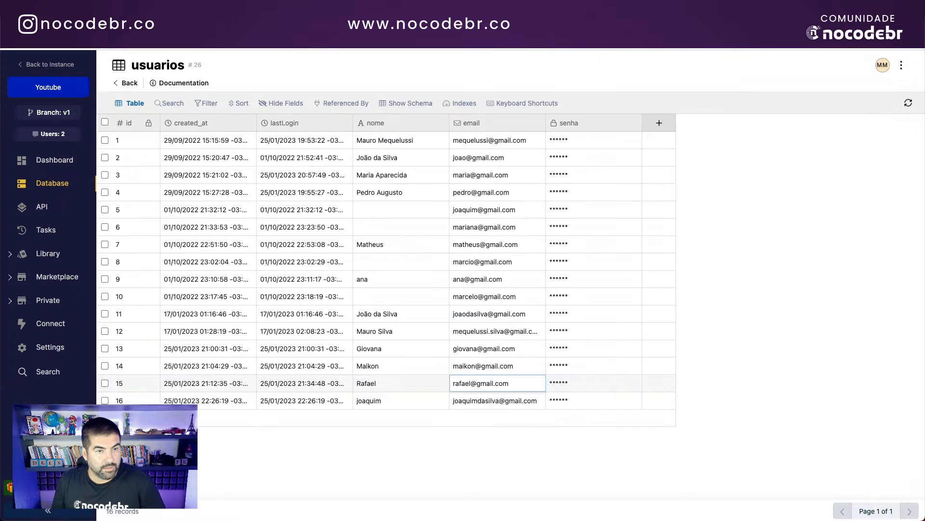
left_click(113, 28)
left_click(68, 97)
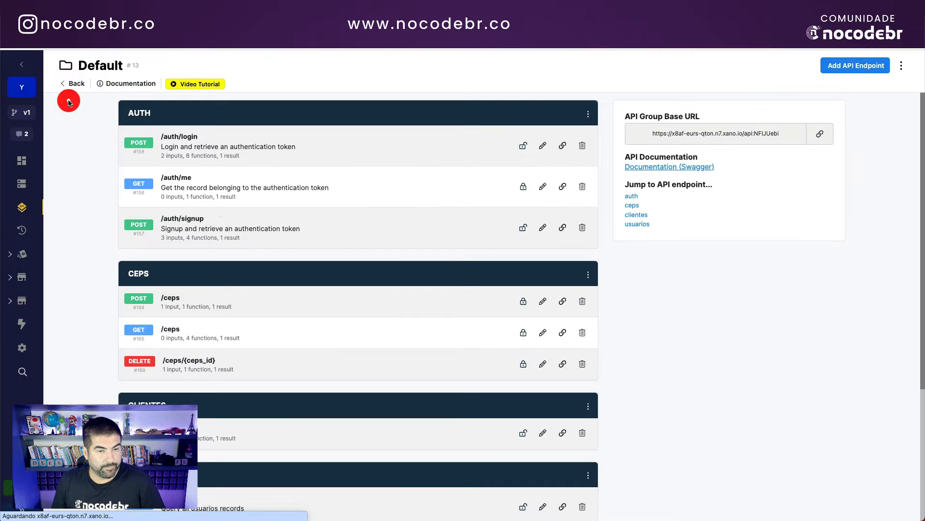
left_click(216, 192)
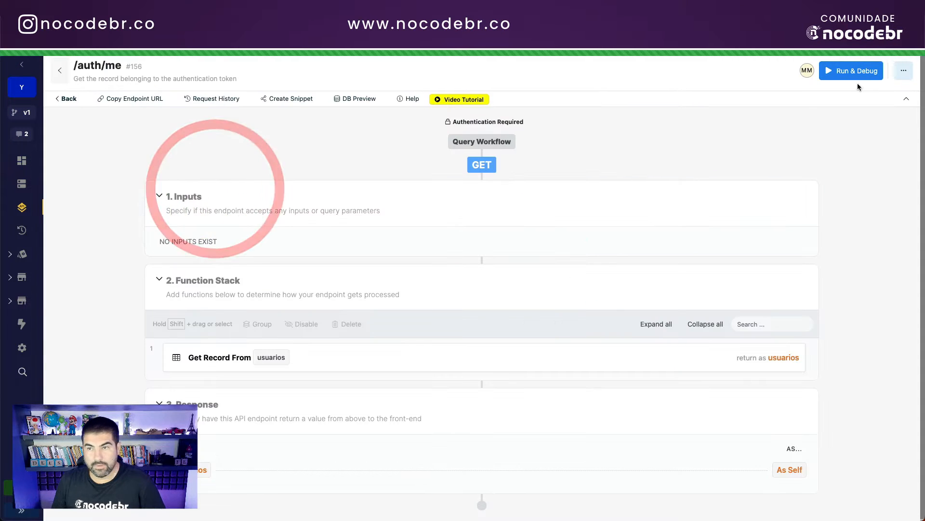
left_click(856, 68)
left_click(697, 226)
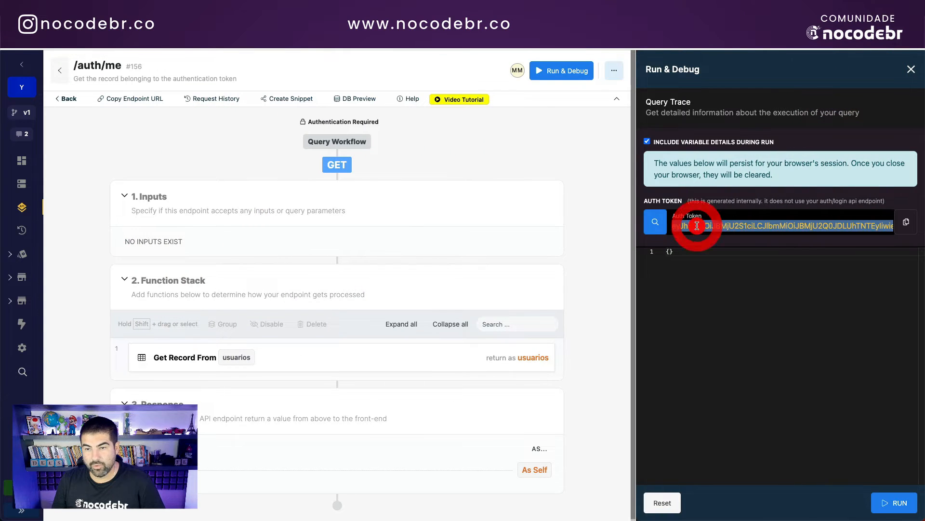
left_click(895, 503)
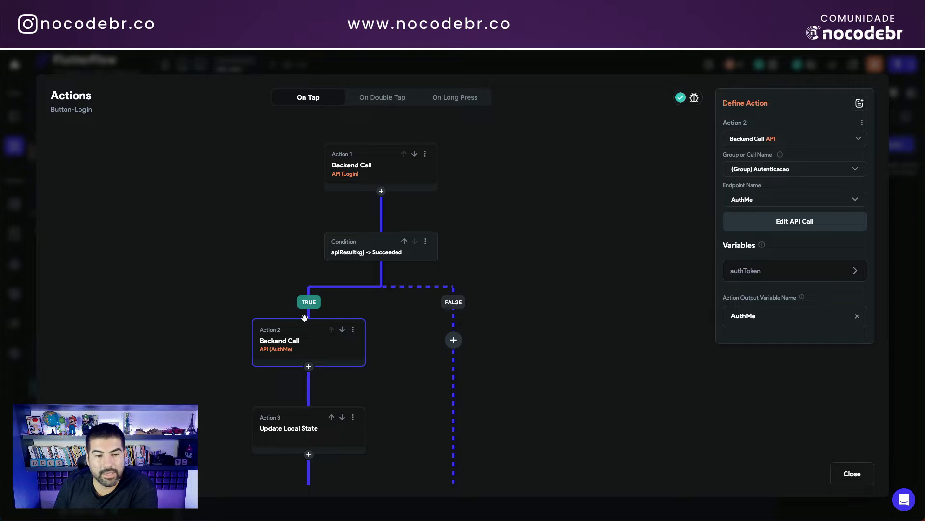
Step: Inspect which response value feeds Update Local State's authToken, then select the Navigate To step
left_click(282, 349)
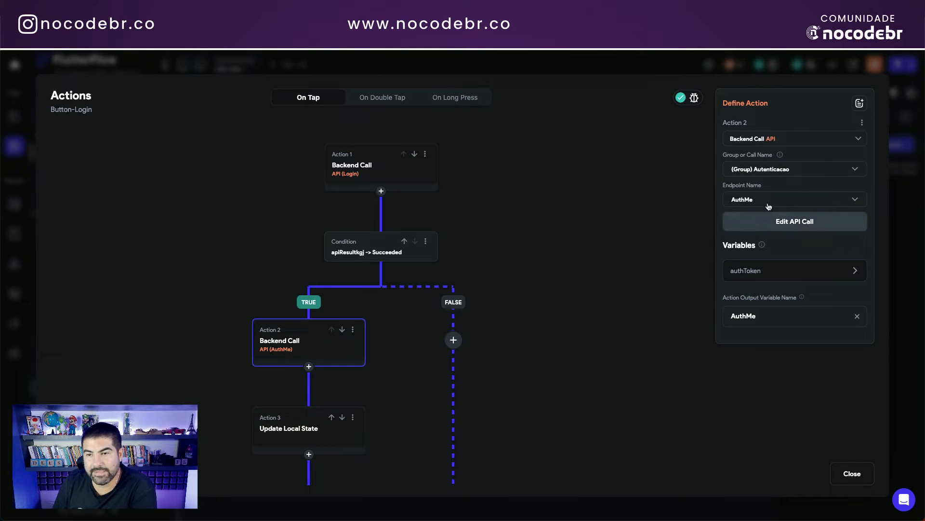
mouse_move(770, 276)
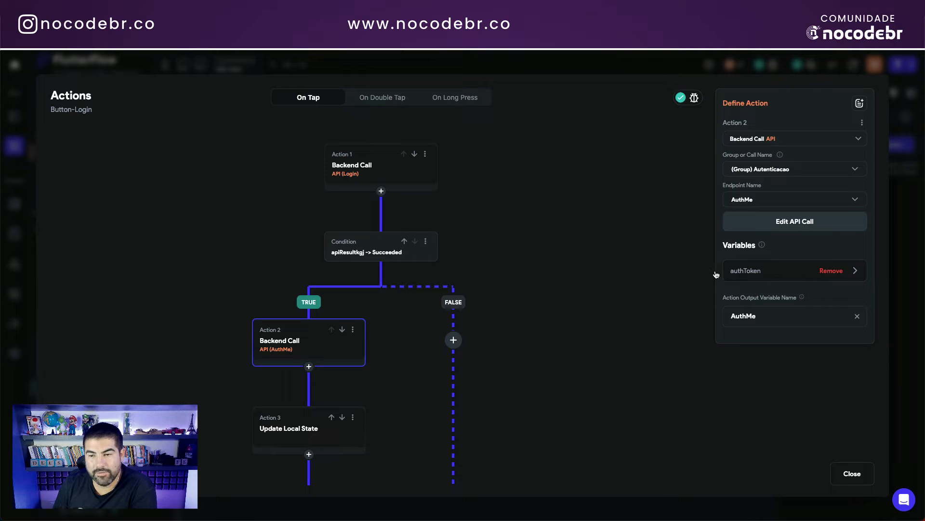
scroll(393, 314, "down", 3)
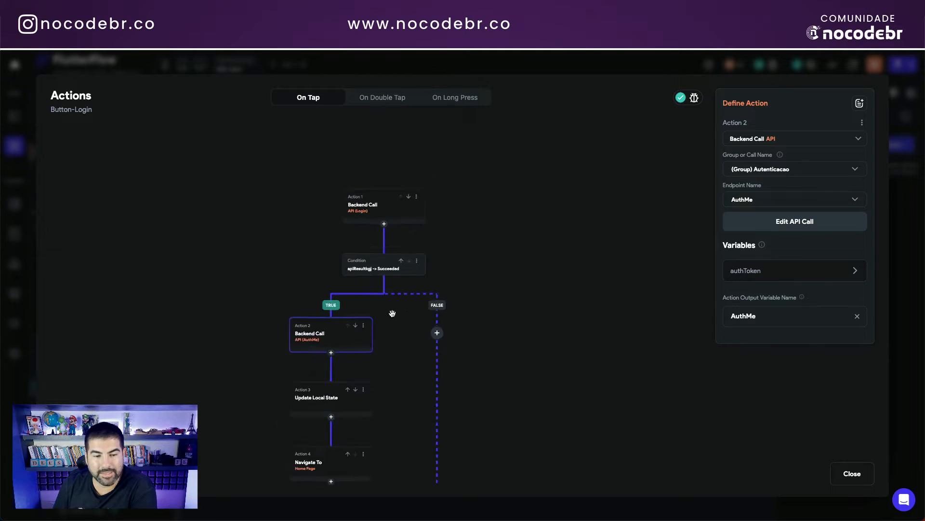
scroll(370, 361, "up", 2)
scroll(370, 361, "up", 1)
left_click(321, 390)
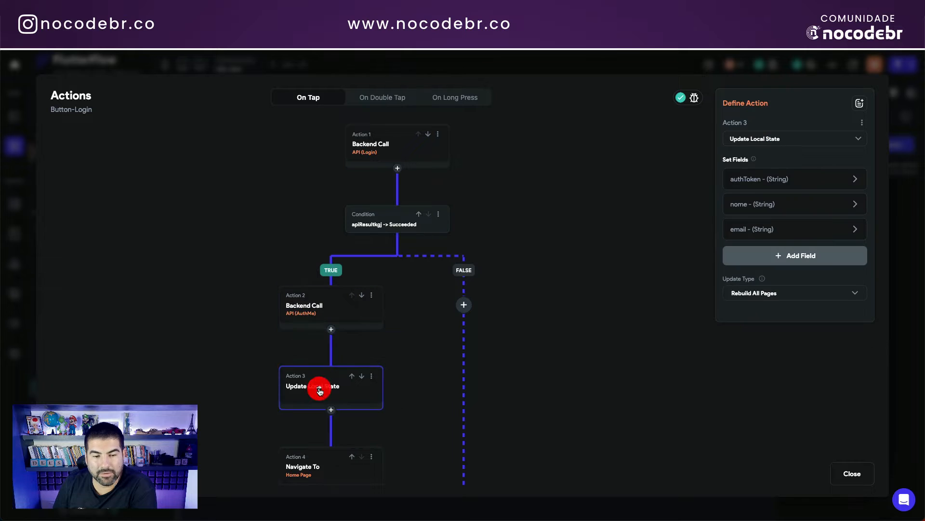
mouse_move(785, 181)
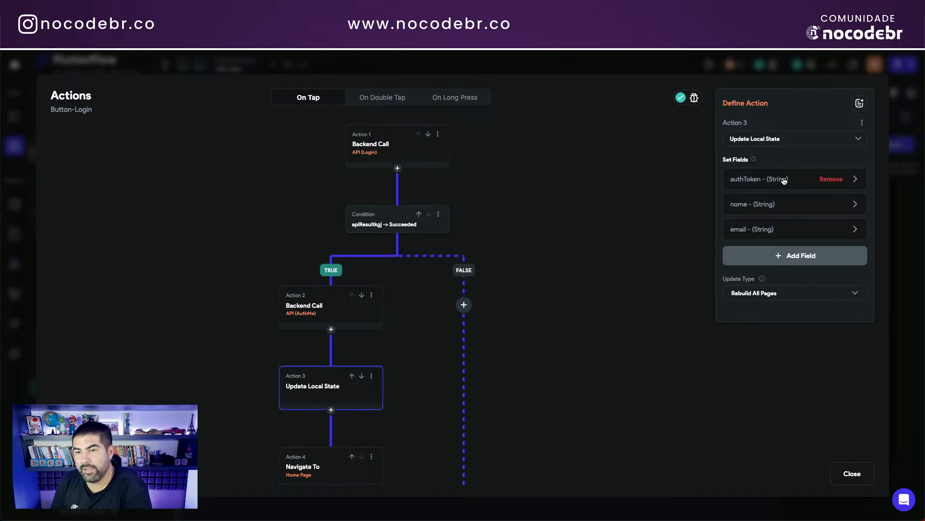
left_click(753, 183)
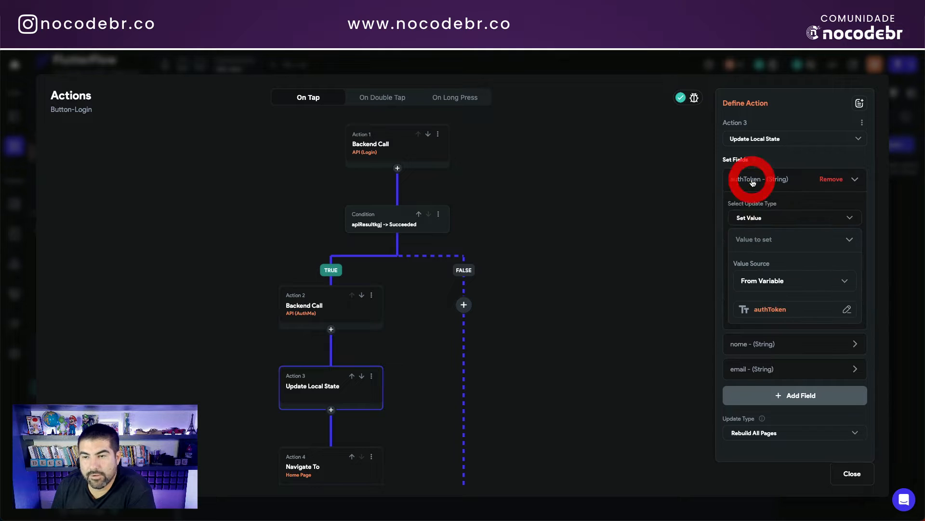
left_click(771, 311)
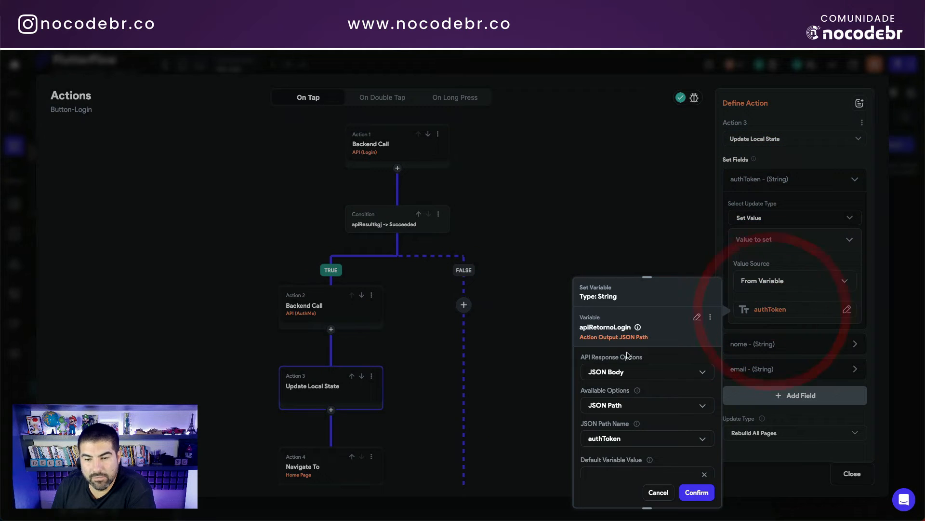
left_click(655, 495)
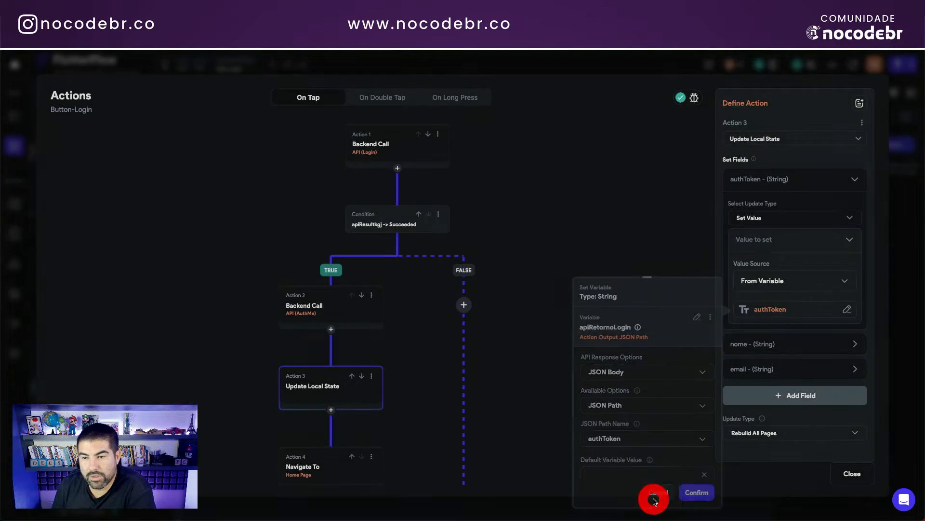
left_click(854, 181)
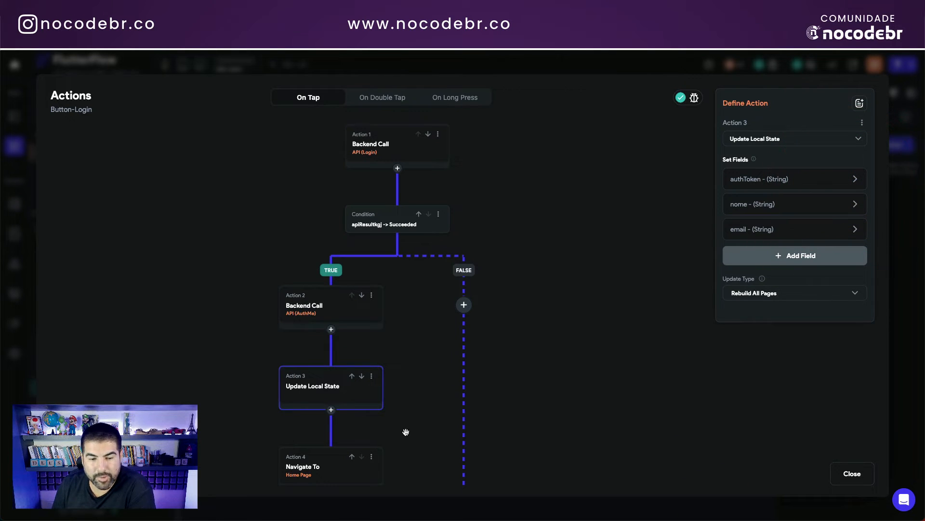
left_click(306, 466)
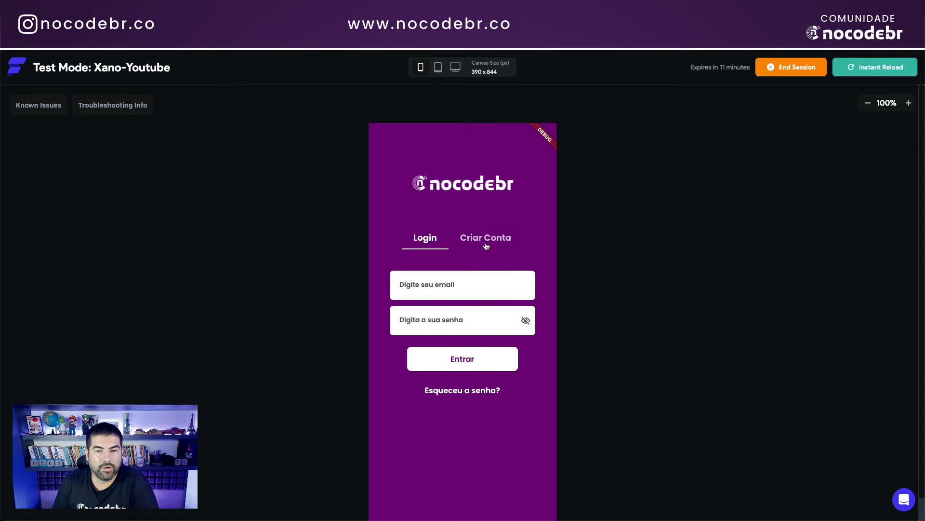
Step: Fill the Criar Conta form with a name, e-mail address and password, and submit it
left_click(486, 238)
left_click(436, 287)
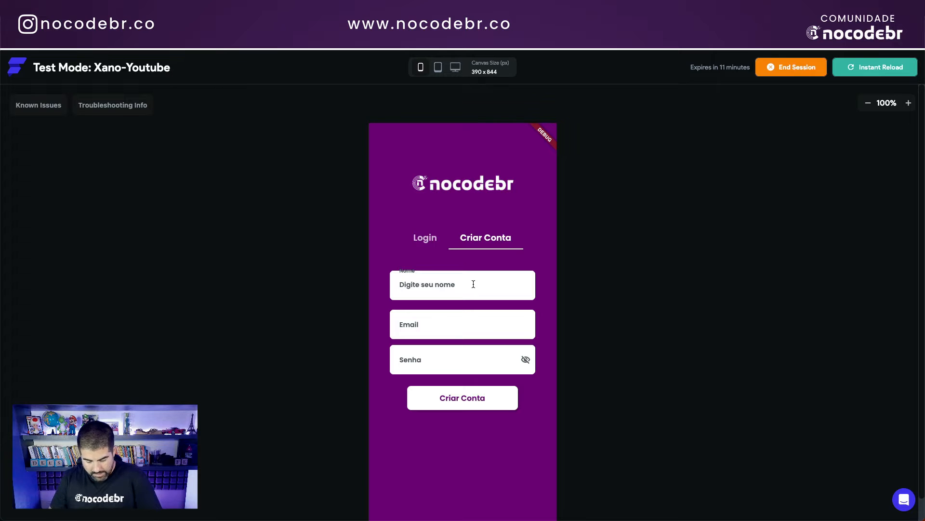
type("Anthony")
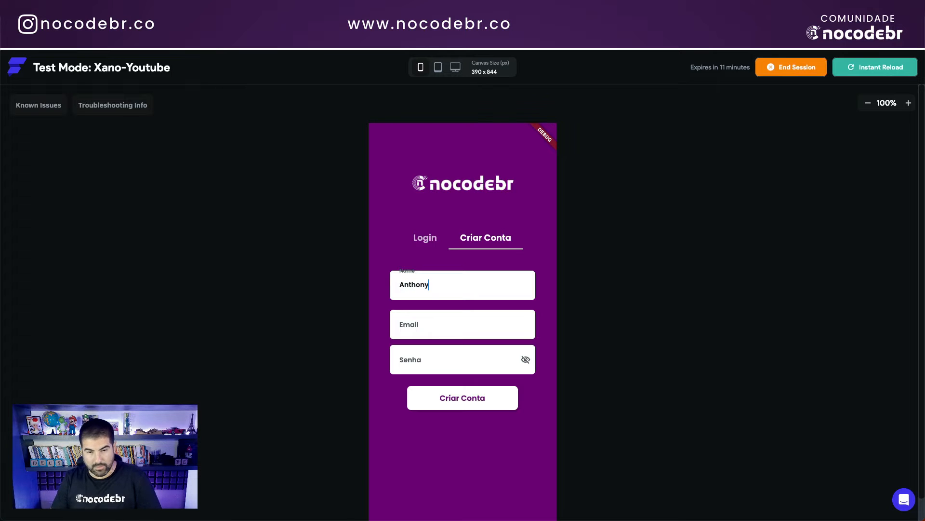
left_click(446, 326)
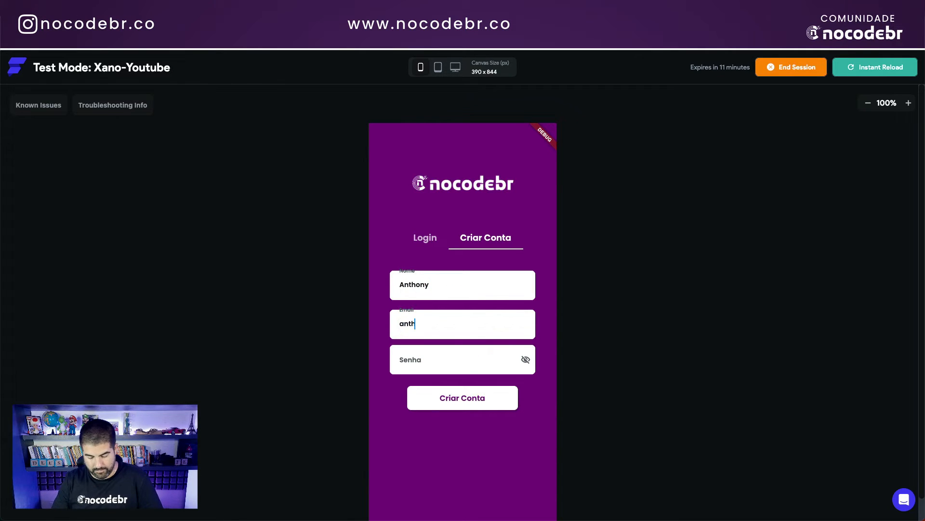
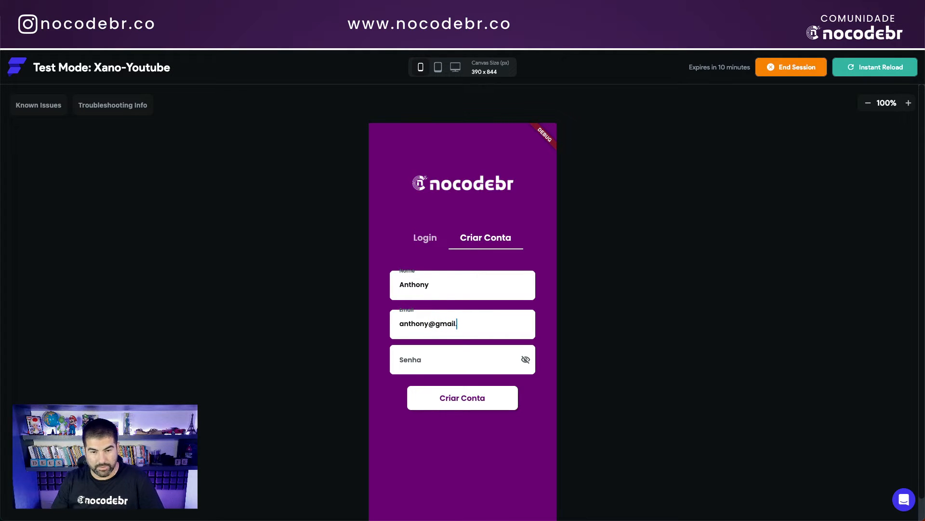
left_click(440, 359)
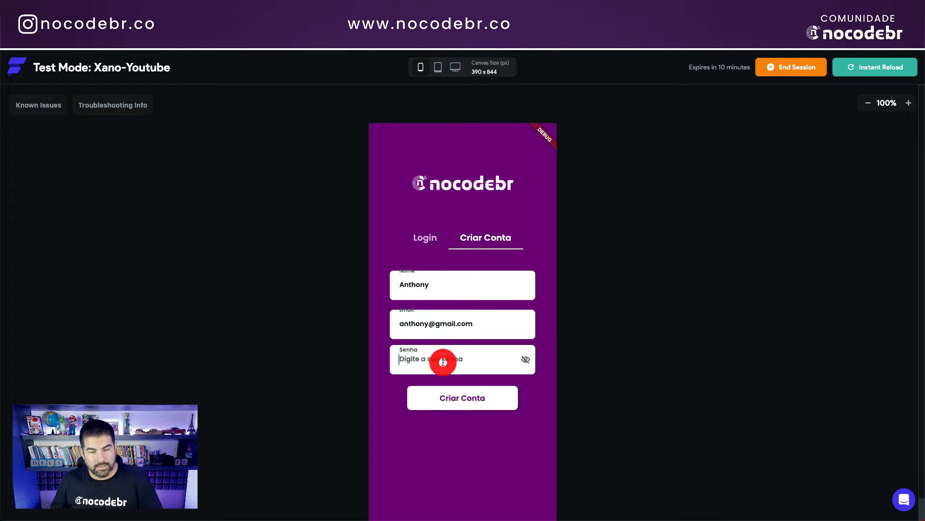
type("12345")
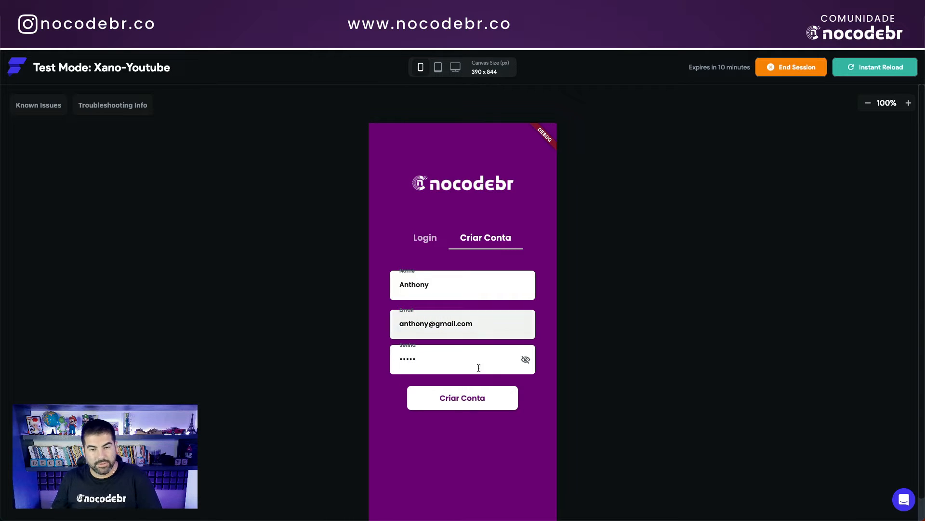
left_click(470, 398)
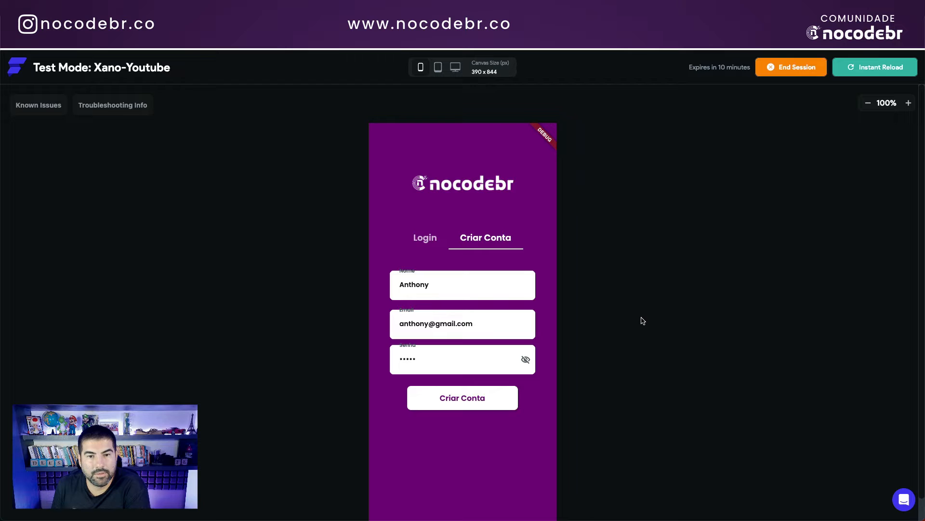
Step: Replace the Nome value and the e-mail username with new ones and resubmit the signup
left_click(434, 284)
key("ctrl+a")
left_click(345, 275)
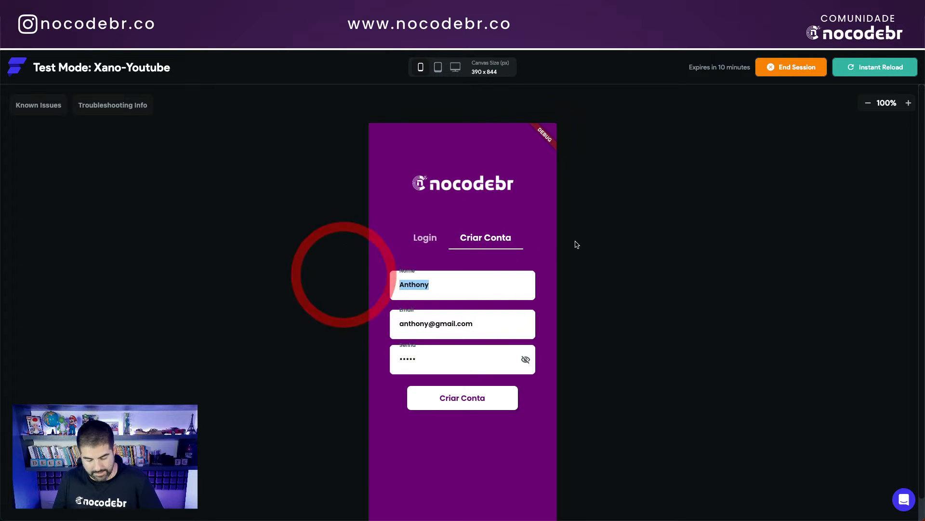
type("Pele")
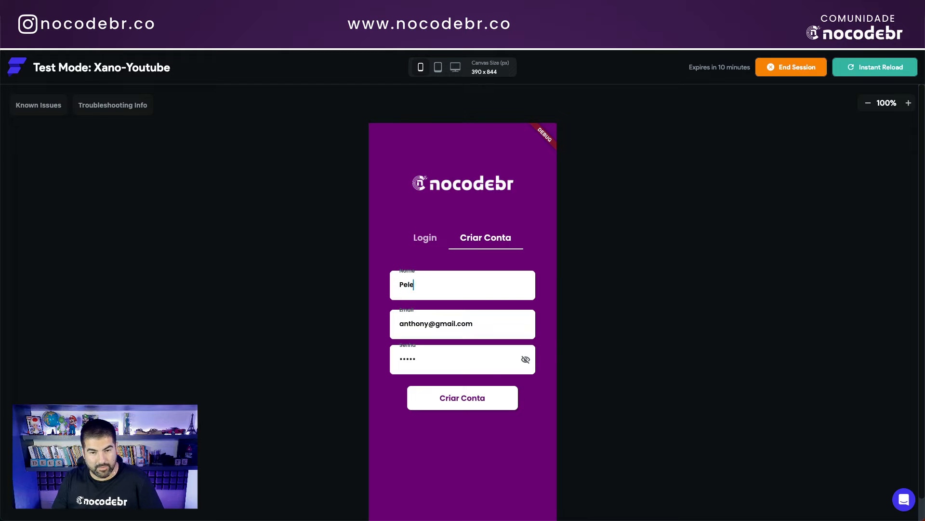
double_click(407, 324)
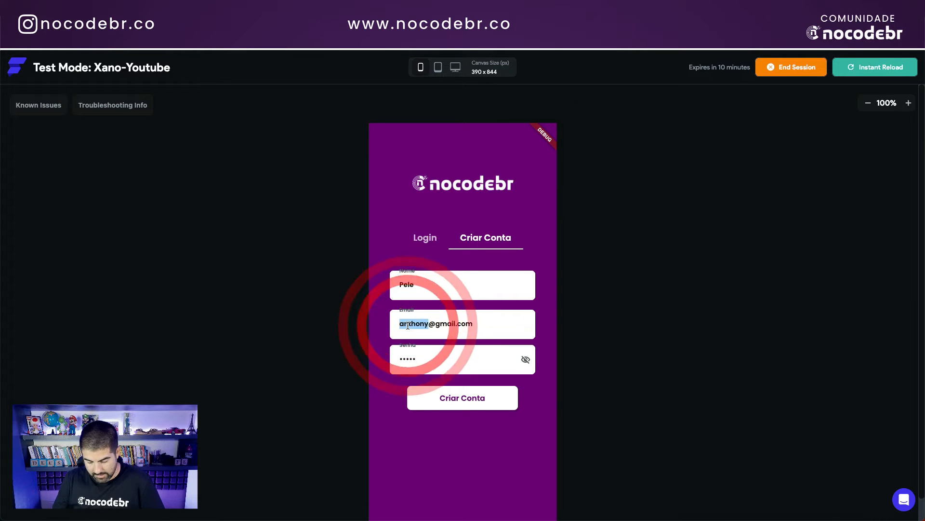
type("pele")
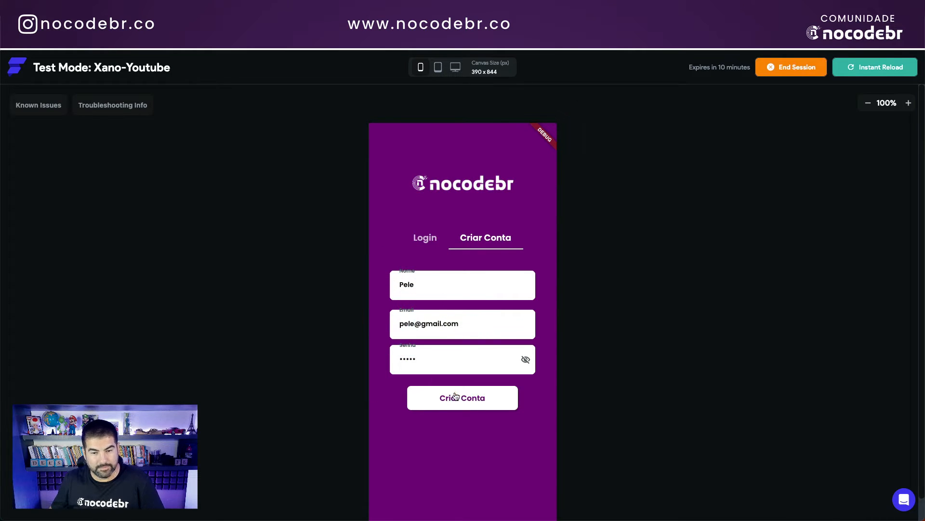
left_click(456, 396)
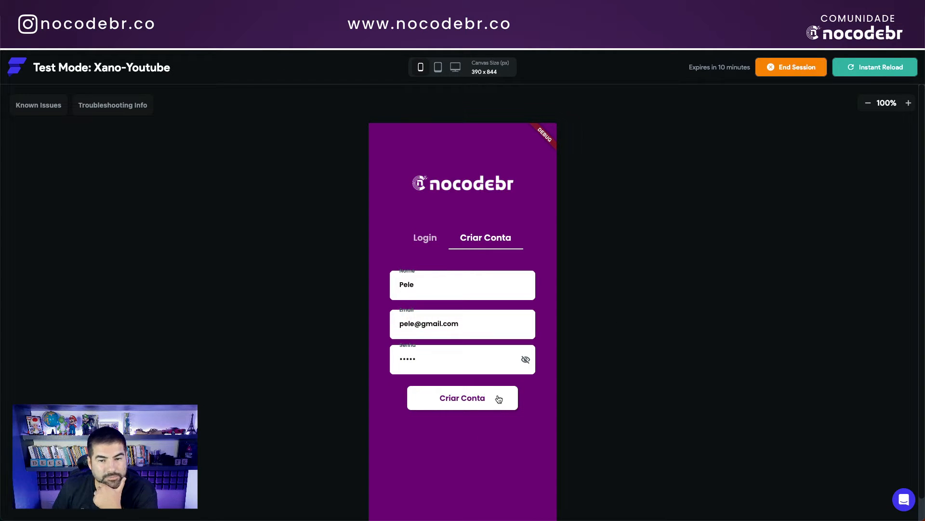
Step: Alter the e-mail address once more and resubmit Criar Conta
left_click(413, 322)
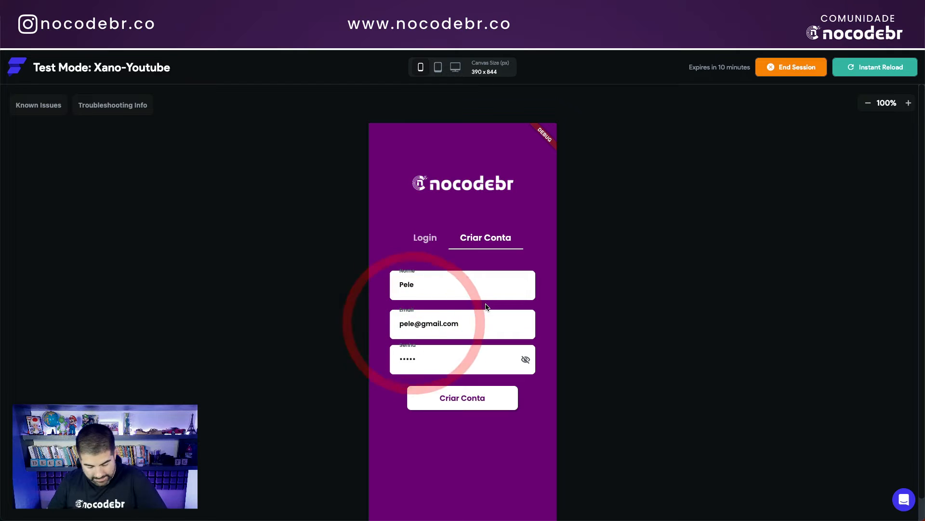
type("10")
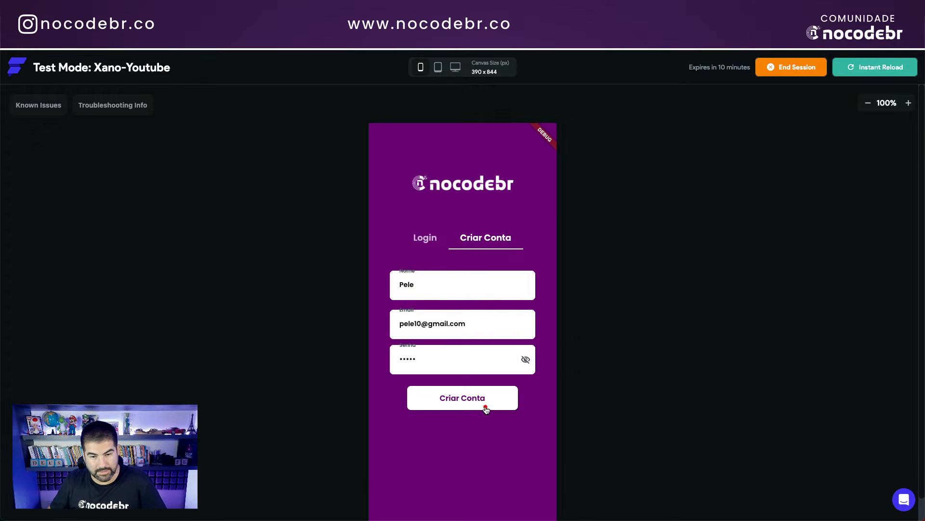
left_click(488, 405)
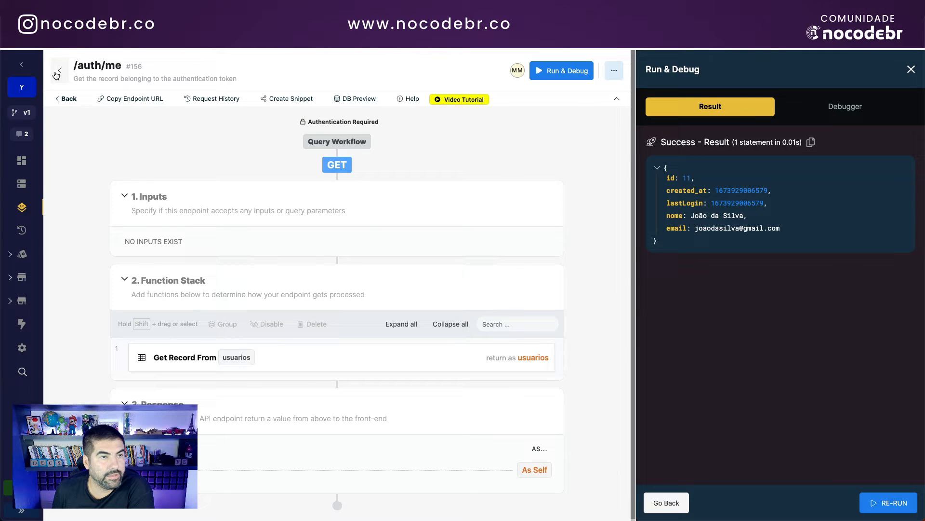
left_click(56, 71)
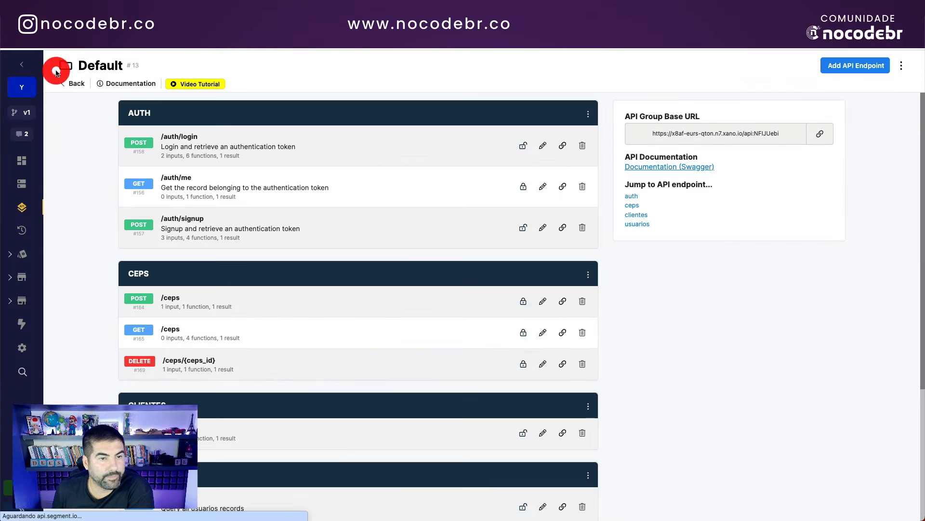
Step: Open the newest request in /auth/signup's Request History and expand its output to see the authToken
left_click(193, 218)
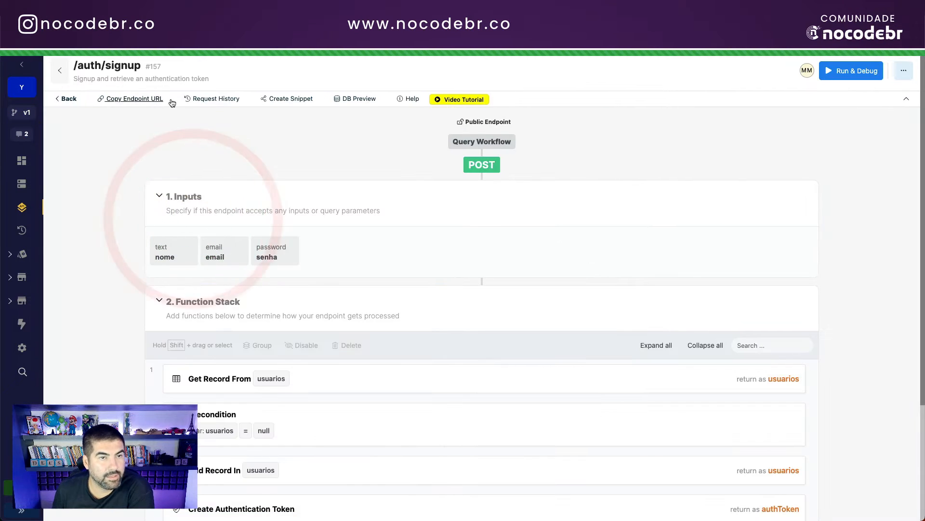
left_click(210, 98)
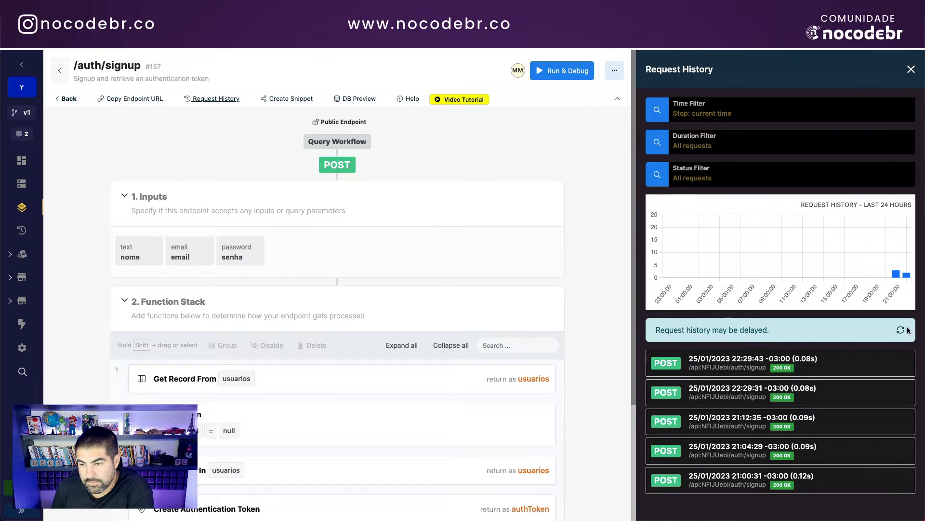
left_click(901, 329)
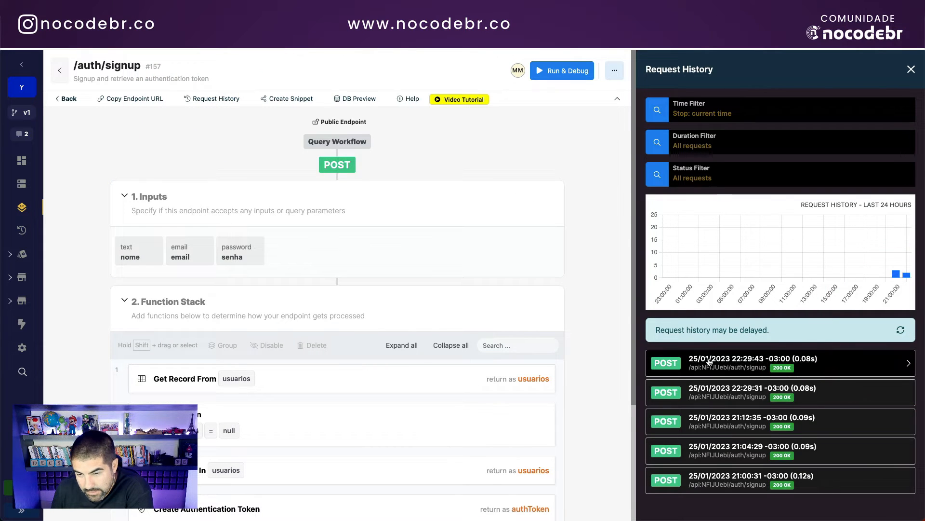
left_click(801, 368)
left_click(652, 343)
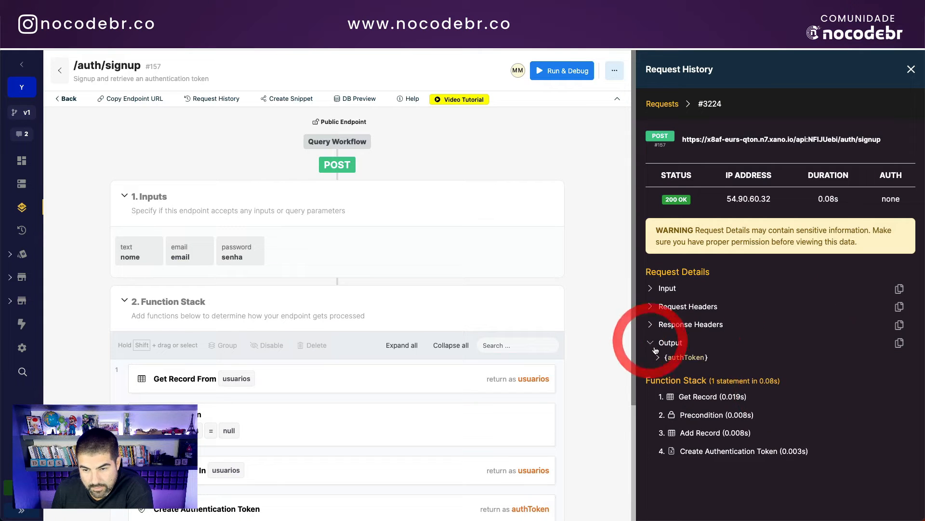
left_click(658, 357)
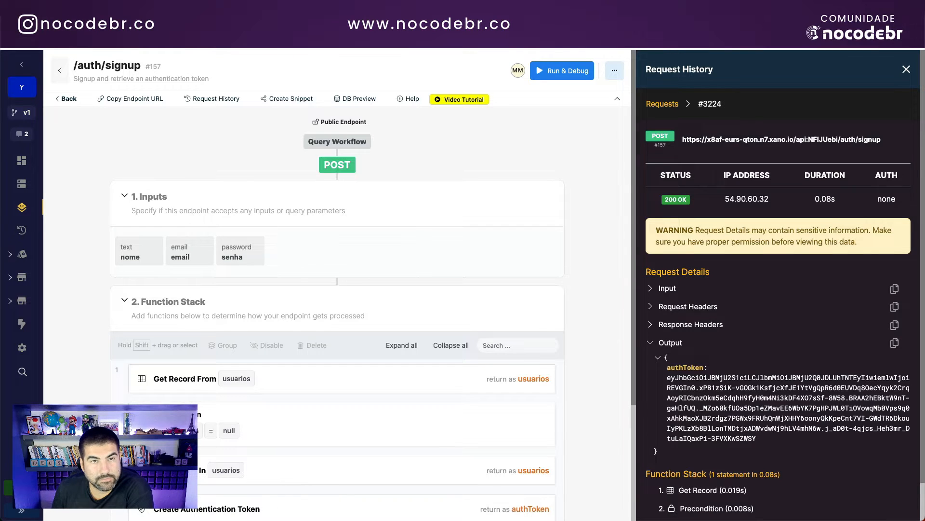
left_click(410, 41)
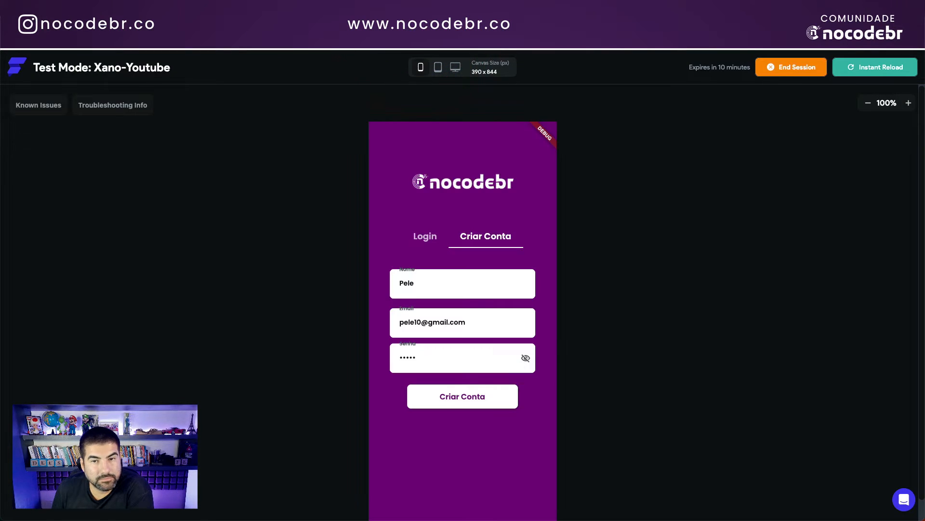
Step: Switch the test app to its Login form and refresh Xano's usuarios table to see the new sign-ups
left_click(437, 284)
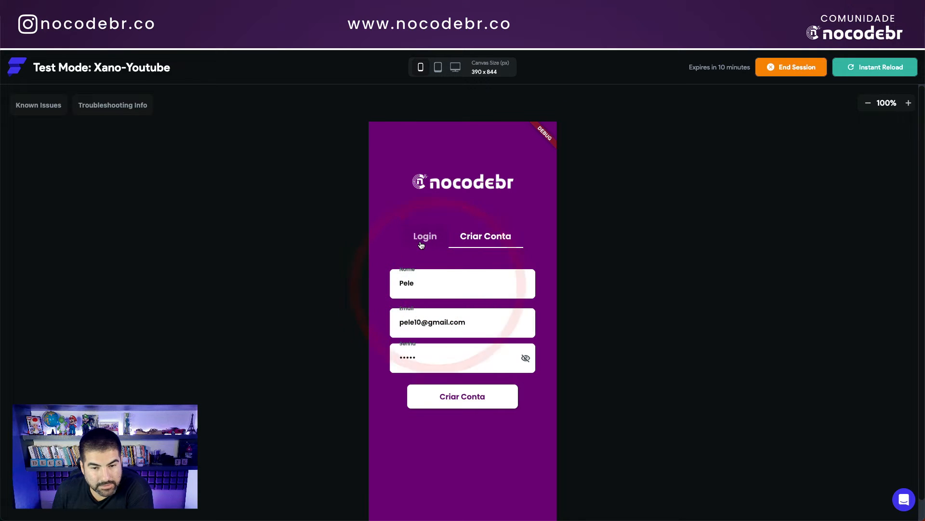
left_click(424, 239)
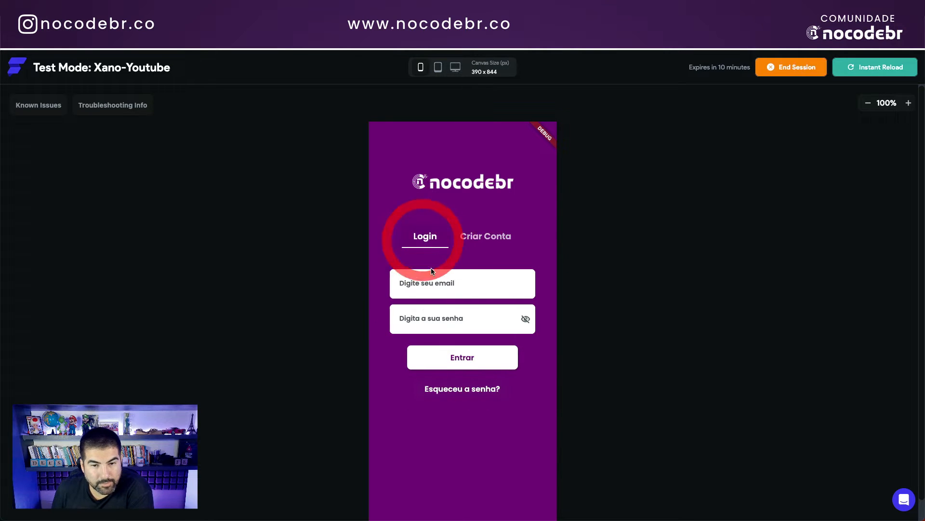
left_click(425, 288)
left_click(190, 43)
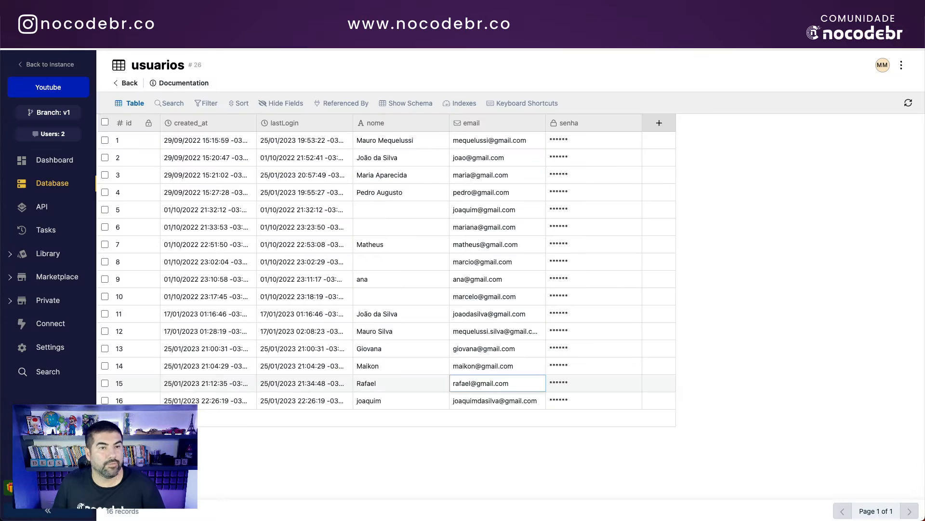
left_click(908, 103)
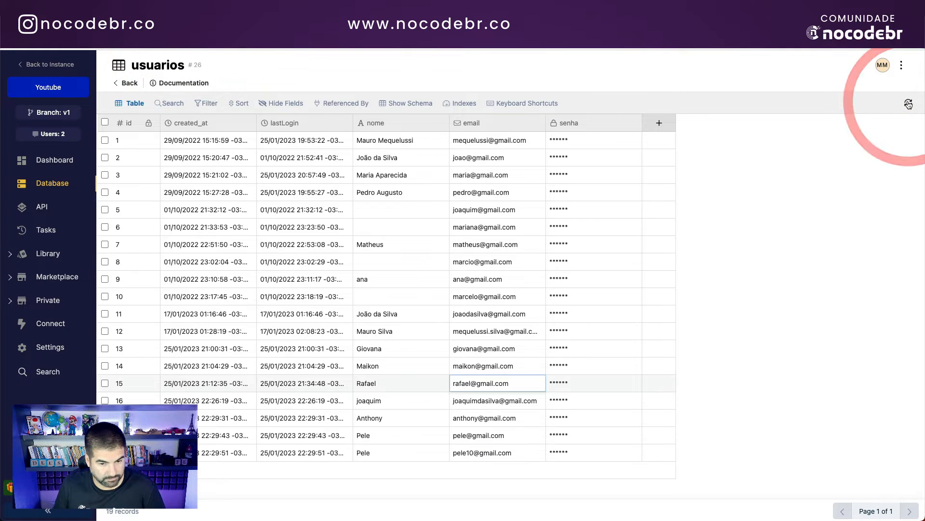
left_click(478, 421)
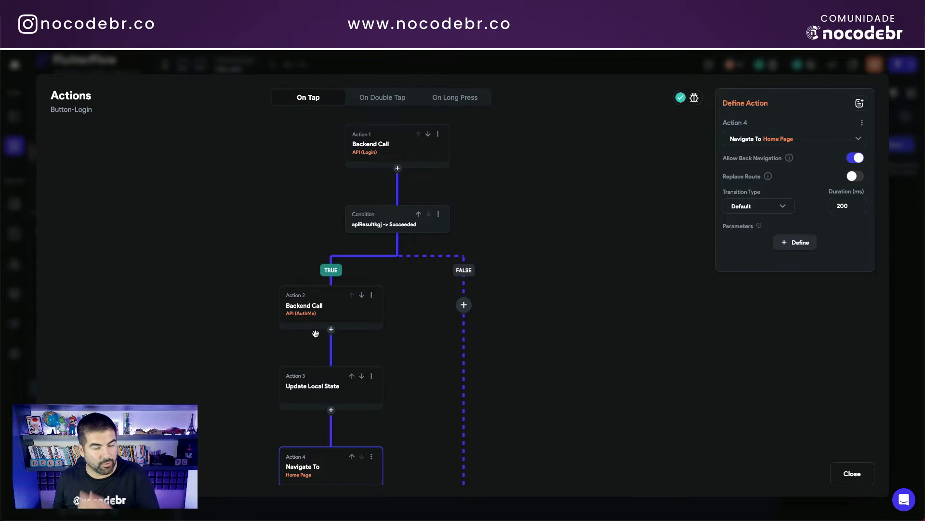
Step: Inspect the AuthMe backend call, then log in with the first new account's e-mail and password and log out
left_click(337, 312)
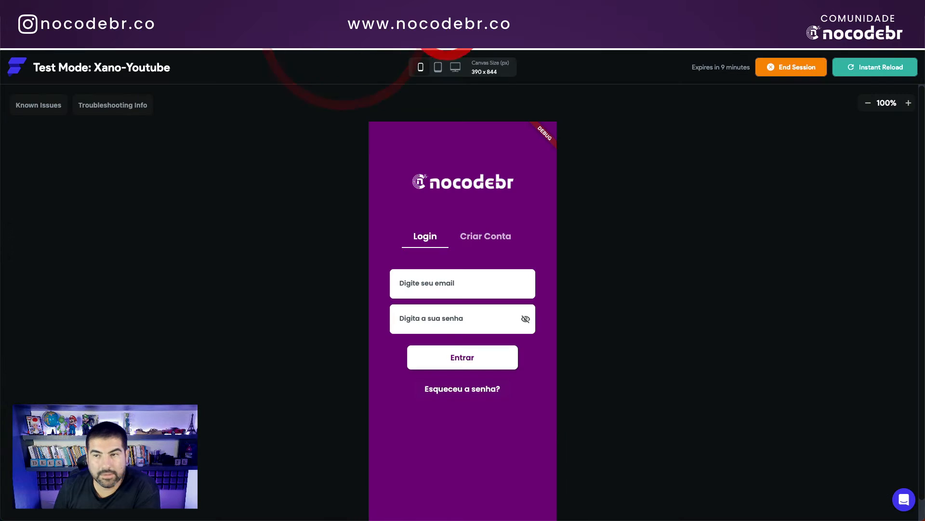
left_click(449, 282)
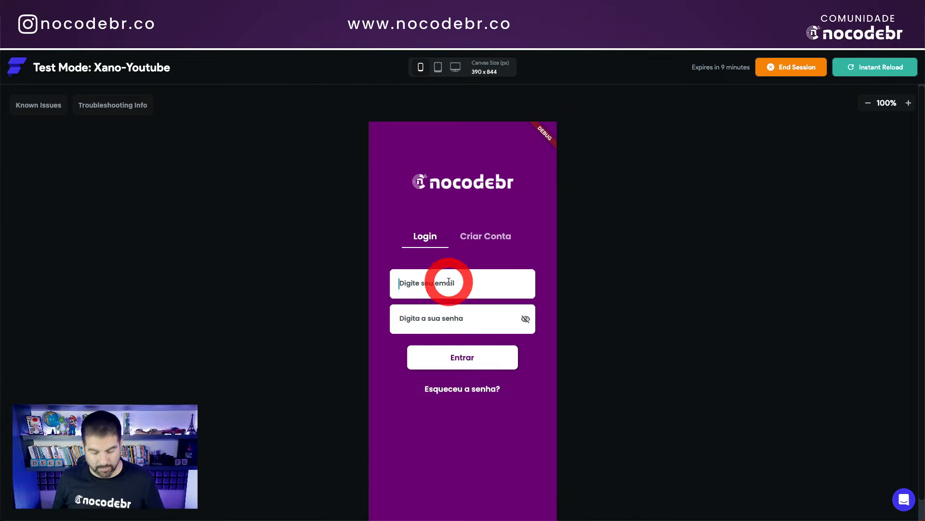
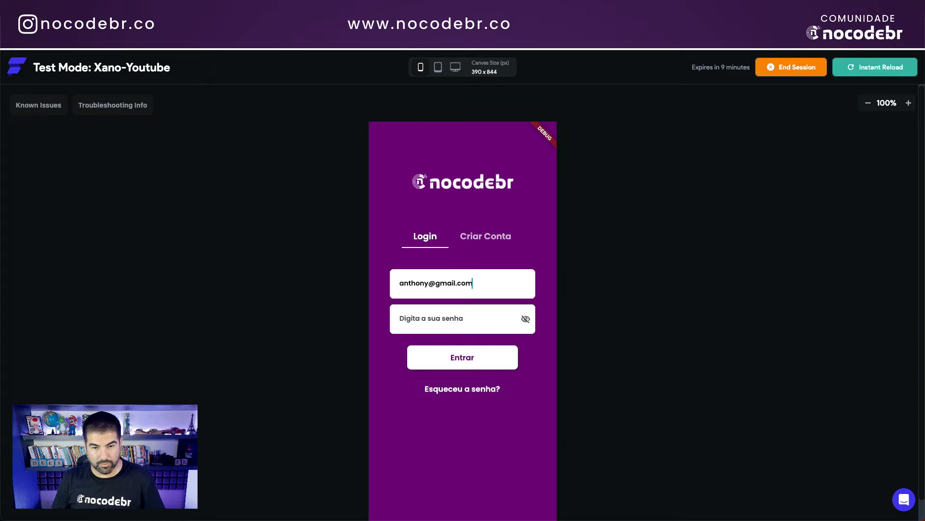
key("Tab")
type("1234")
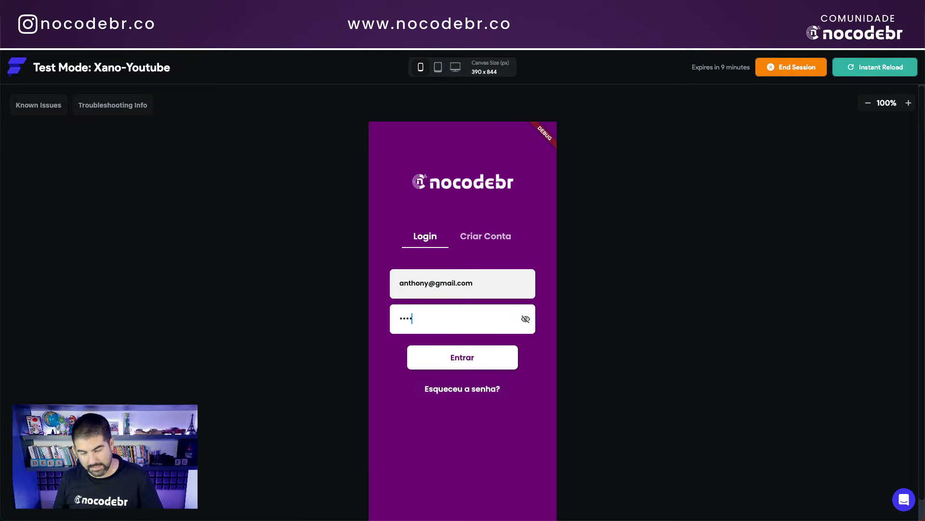
type("5")
left_click(461, 362)
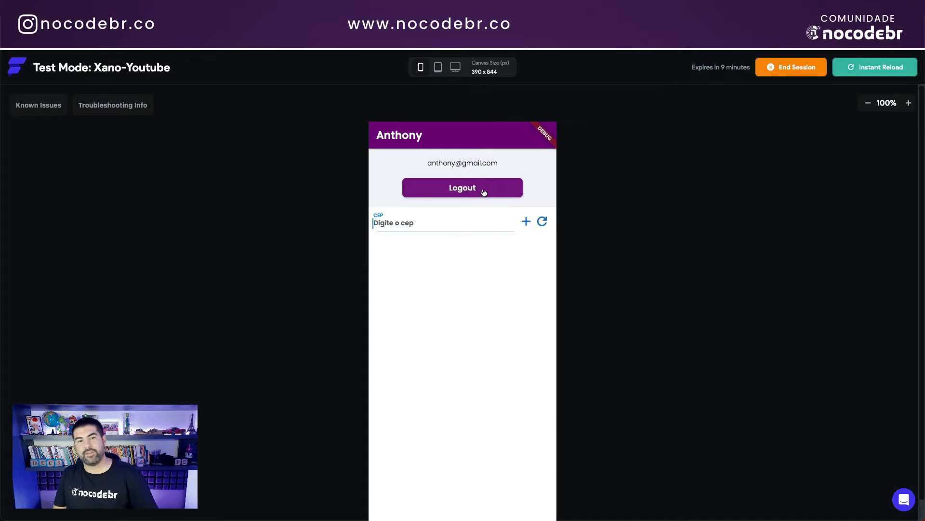
left_click(457, 192)
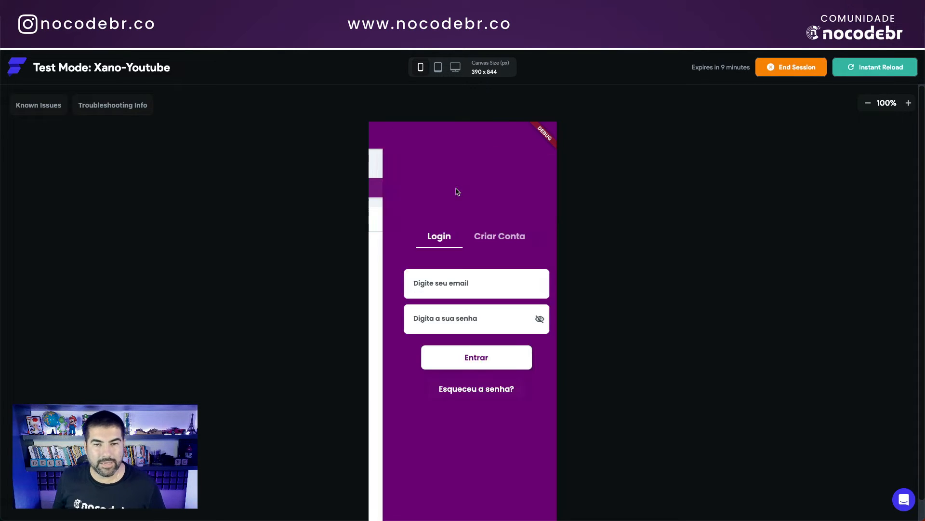
Step: Log in as a second existing user, review their saved CEP list, then log out
left_click(439, 290)
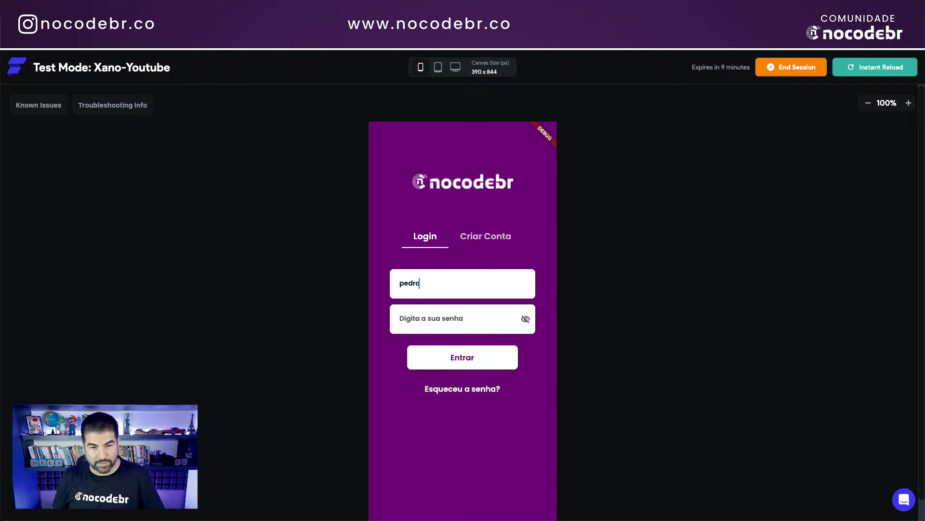
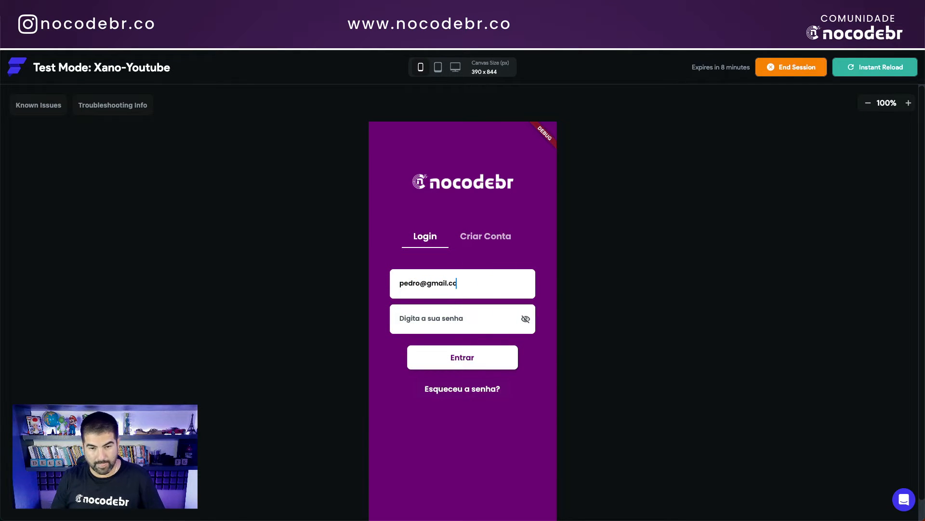
left_click(434, 319)
type("123")
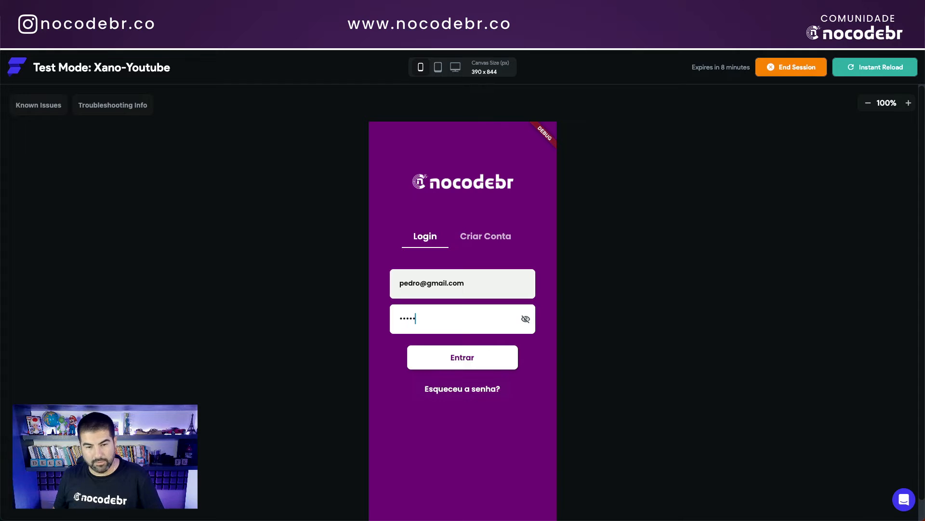
left_click(472, 356)
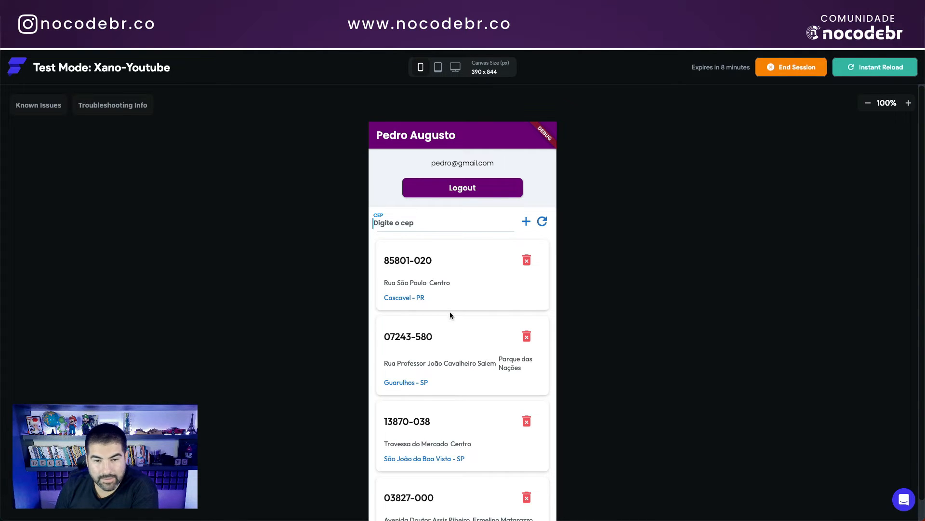
scroll(452, 313, "down", 2)
scroll(452, 313, "up", 2)
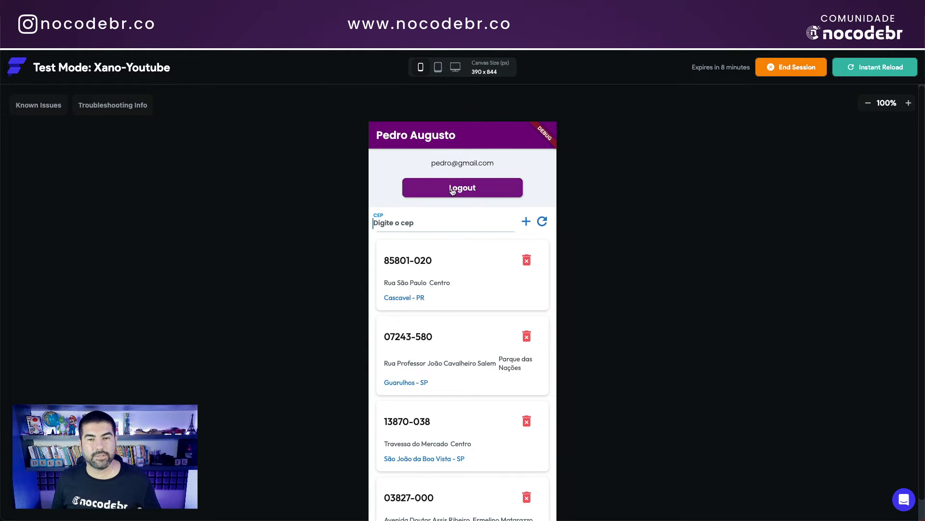
left_click(455, 188)
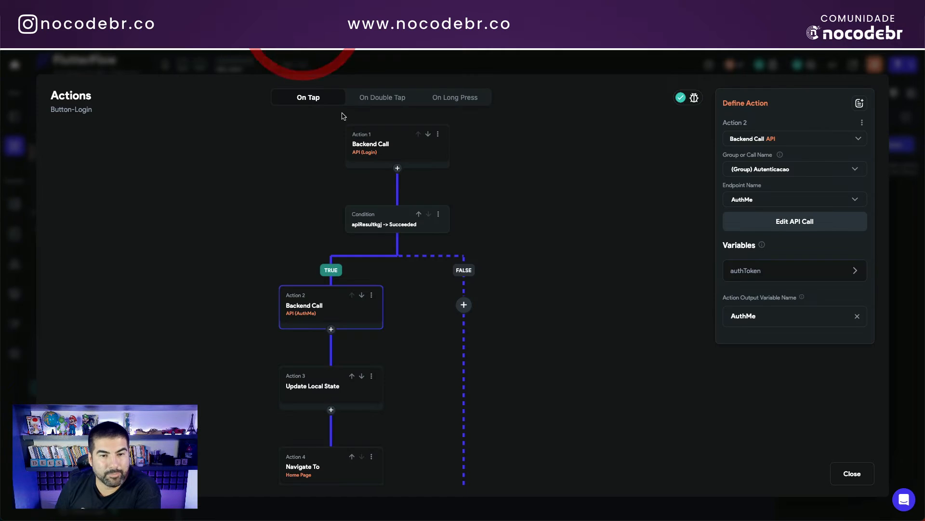
Step: Review the Update Local State and Navigate To Home Page actions, close the editor, and instantly reload test mode
left_click(337, 302)
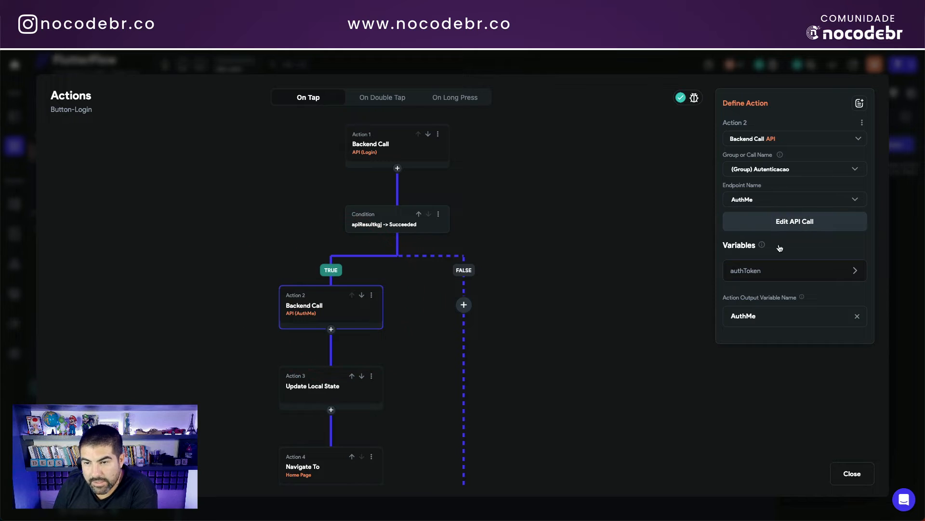
left_click(346, 377)
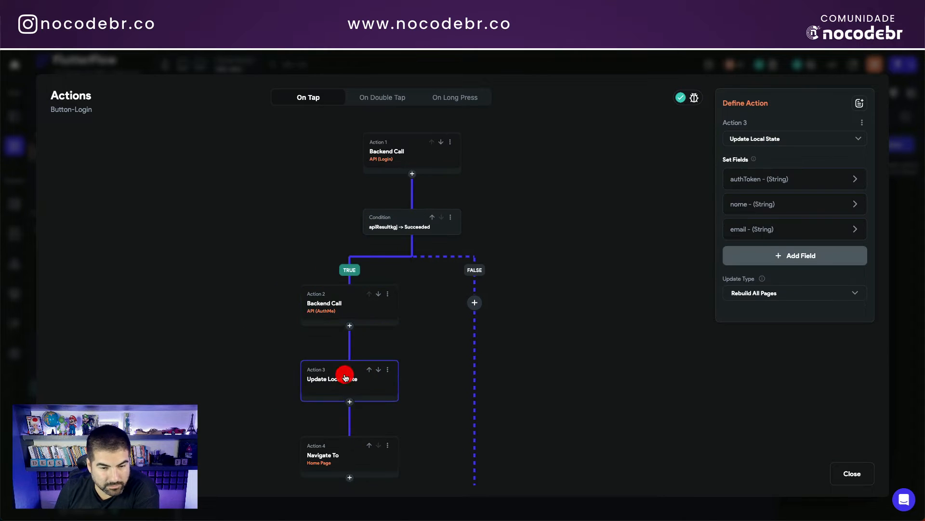
scroll(344, 418, "down", 1)
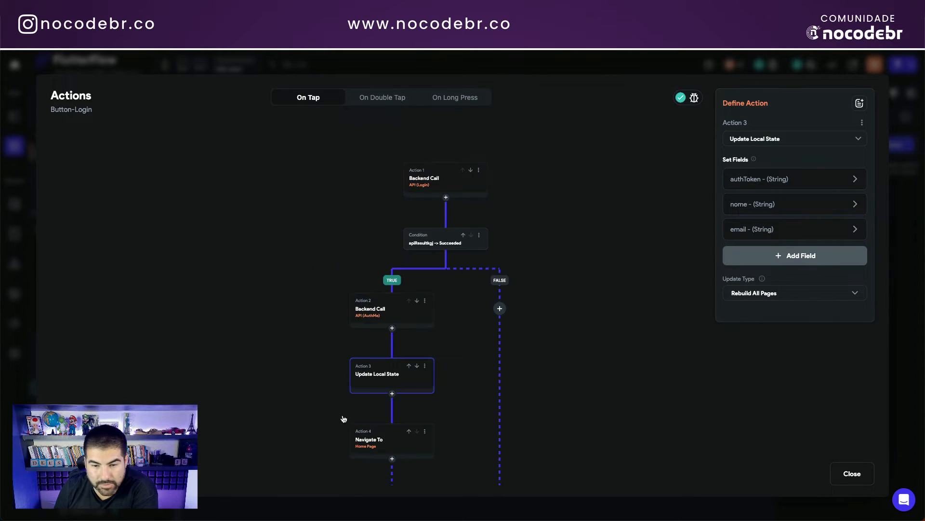
left_click(375, 444)
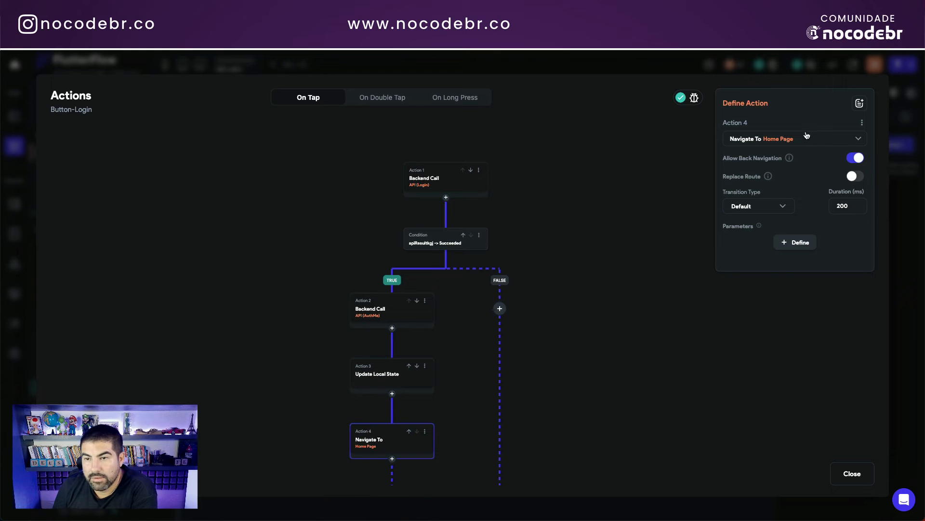
left_click(852, 473)
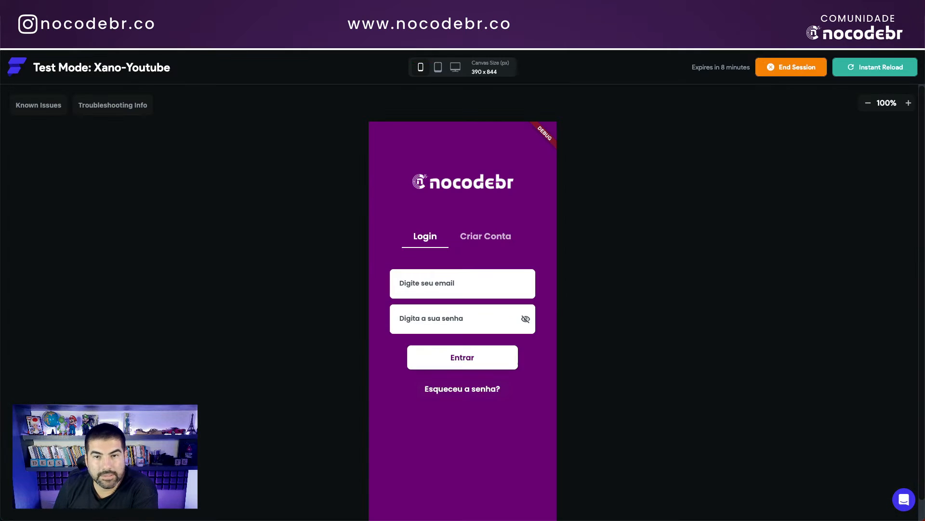
left_click(857, 67)
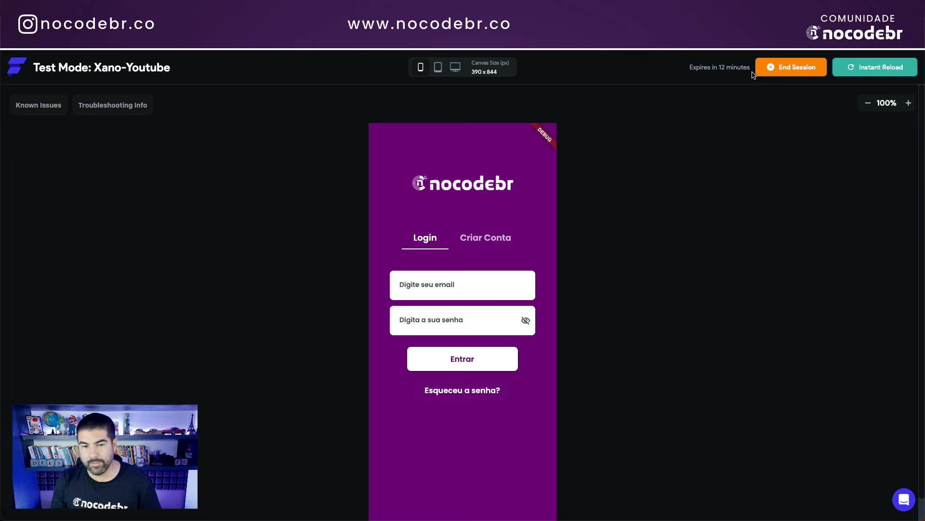
Step: Fill the Criar Conta form with a new name, e-mail and password and submit it
left_click(442, 285)
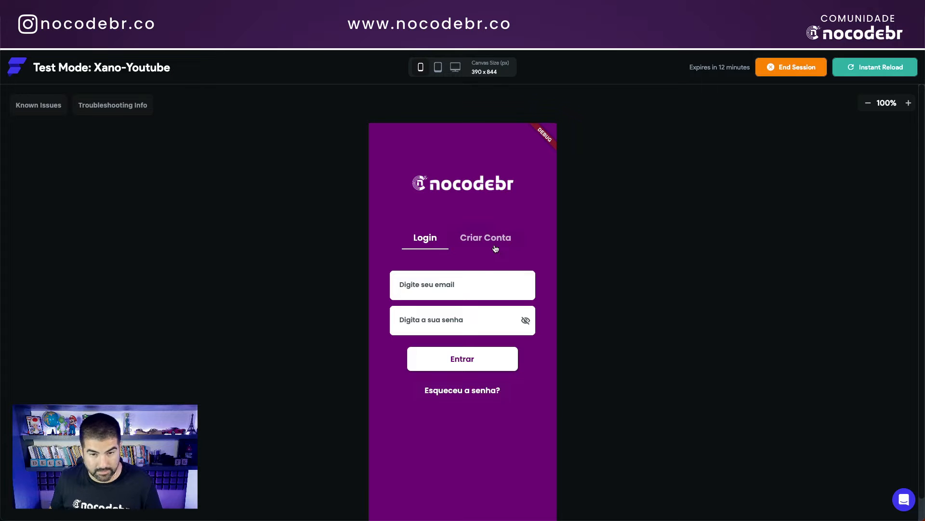
left_click(496, 248)
left_click(441, 284)
type("Ana")
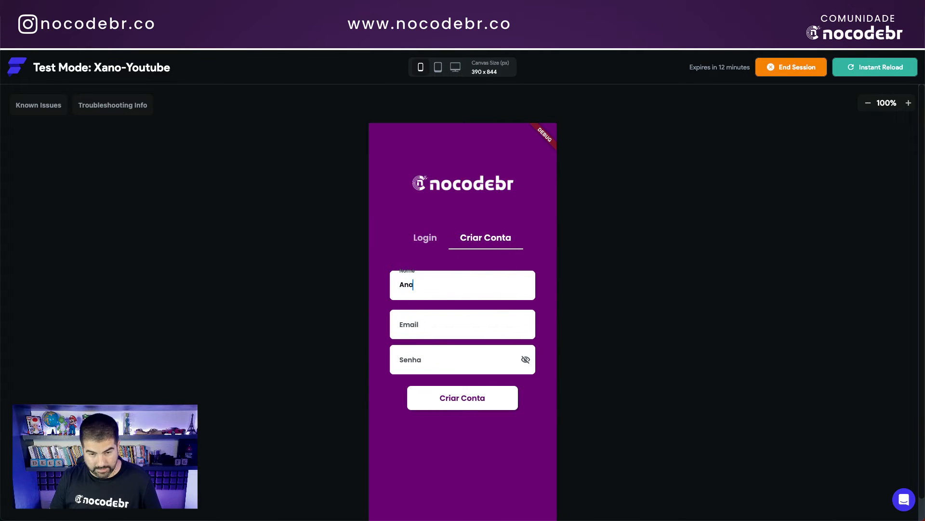
left_click(434, 324)
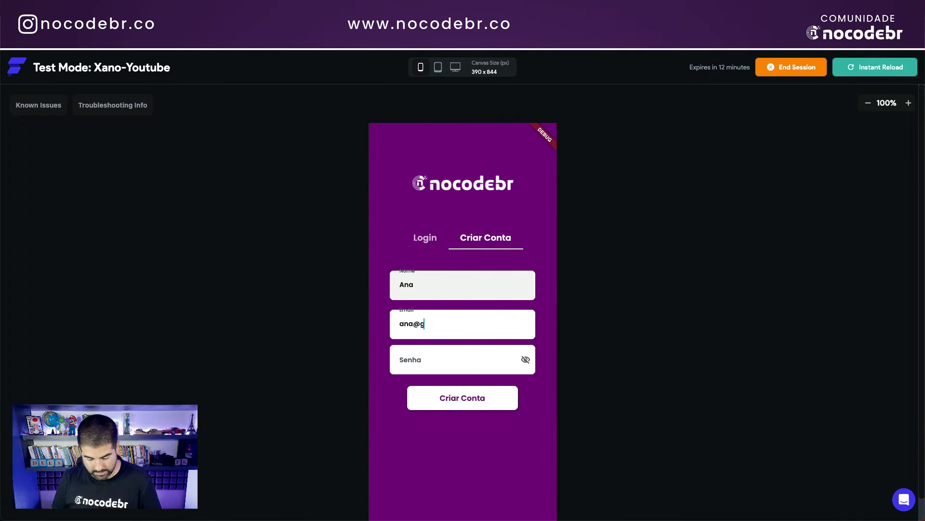
left_click(434, 359)
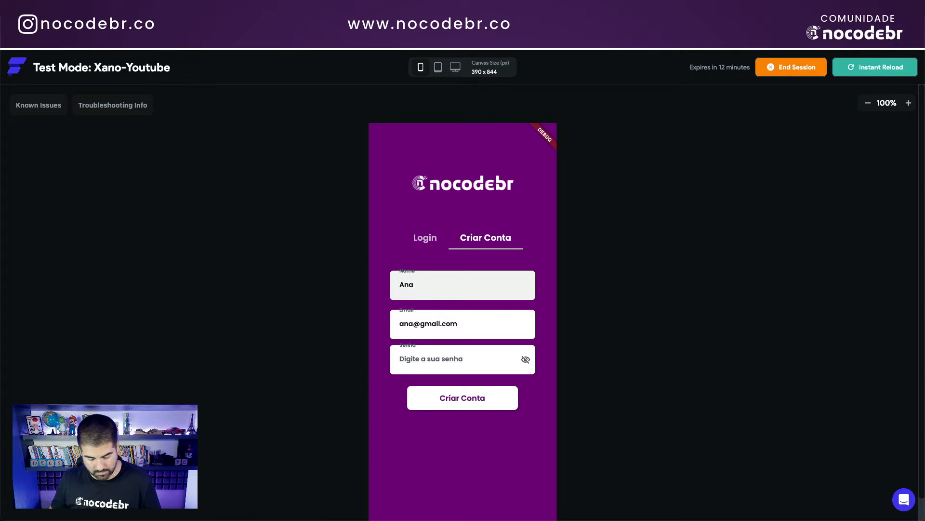
type("12345")
left_click(471, 399)
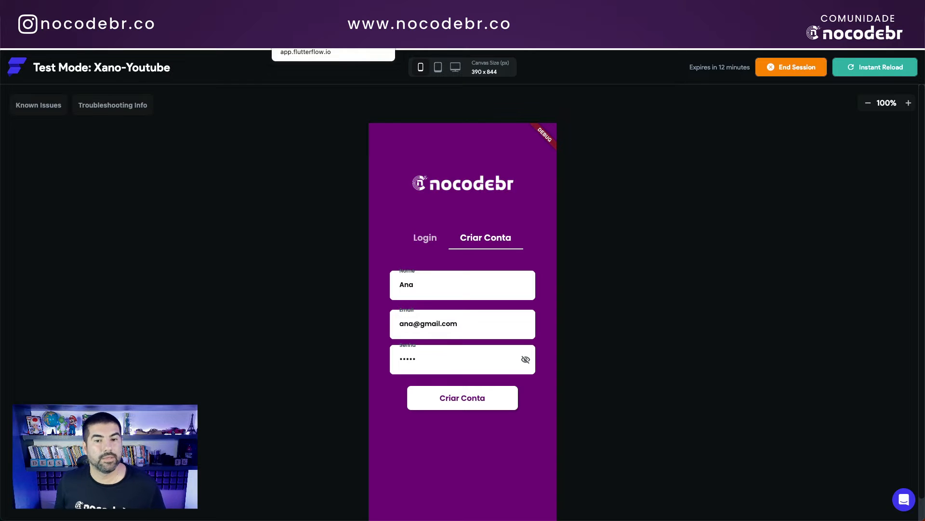
Step: Refresh Xano's usuarios table to check for the new user, then return to the test app
left_click(297, 23)
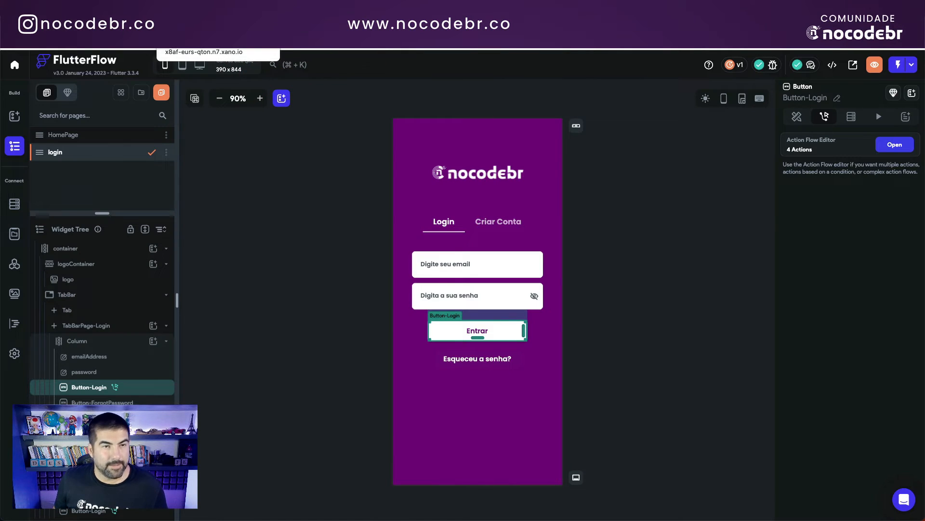
left_click(229, 26)
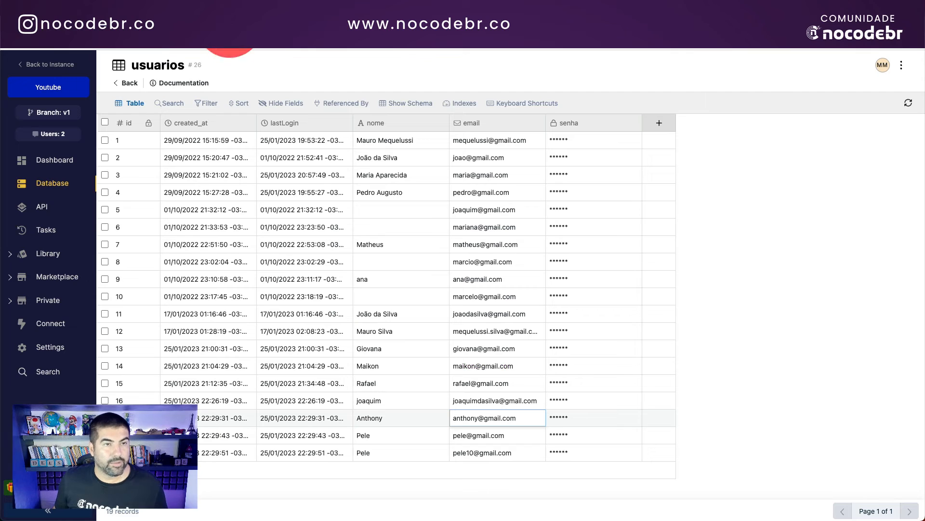
left_click(911, 104)
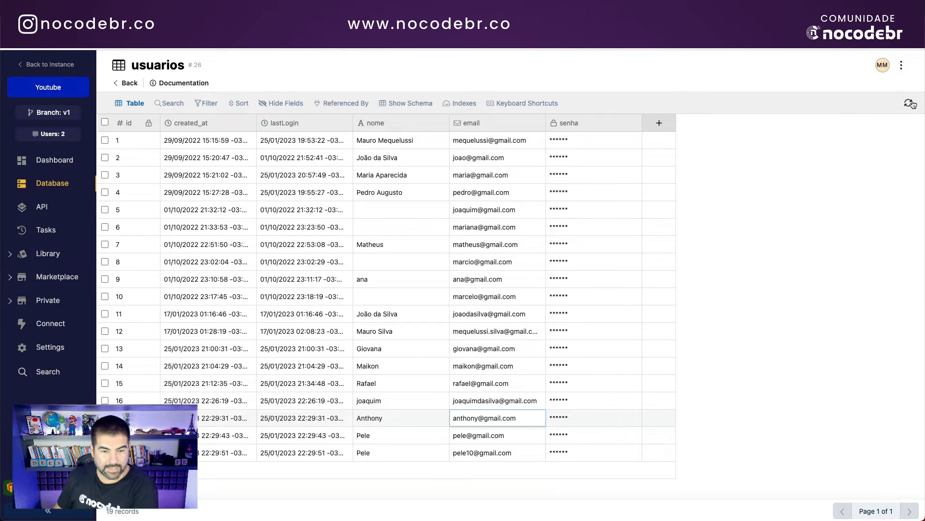
left_click(347, 25)
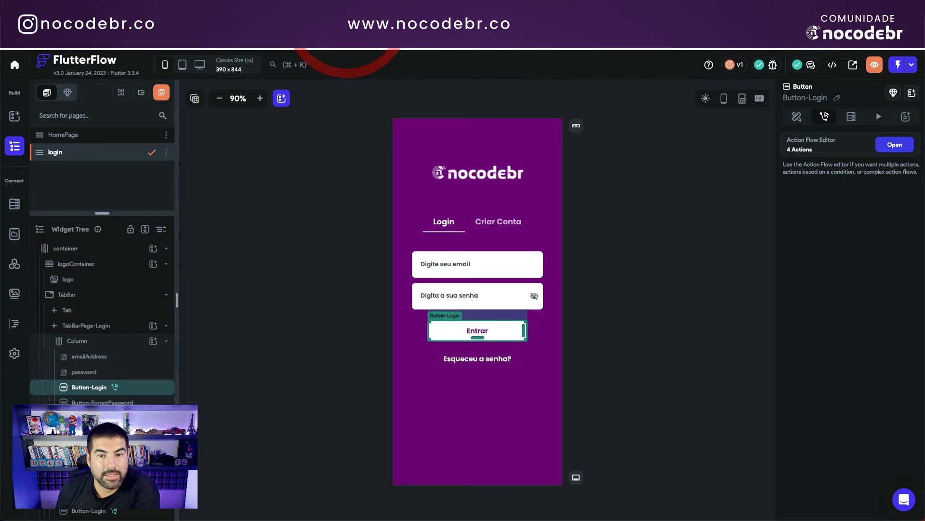
left_click(447, 25)
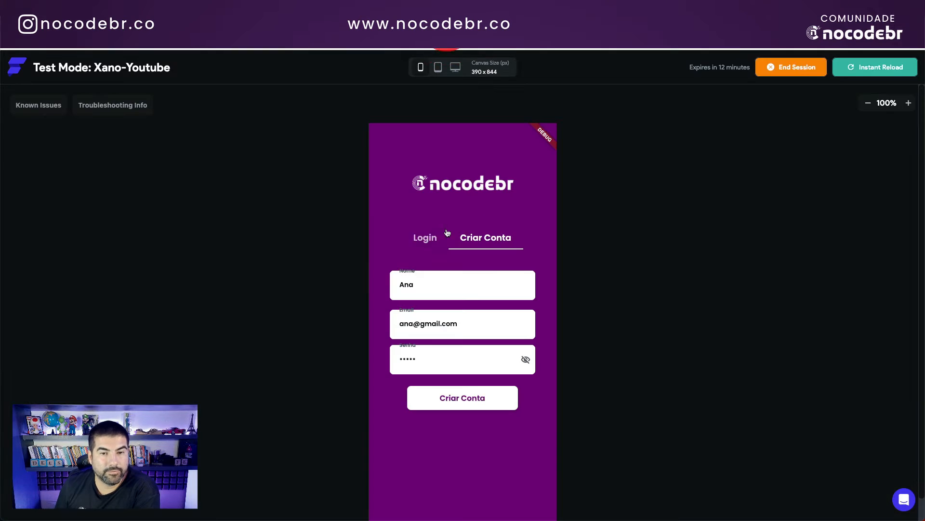
Step: On the Login form, enter the new account's e-mail and password and submit with Entrar
left_click(426, 238)
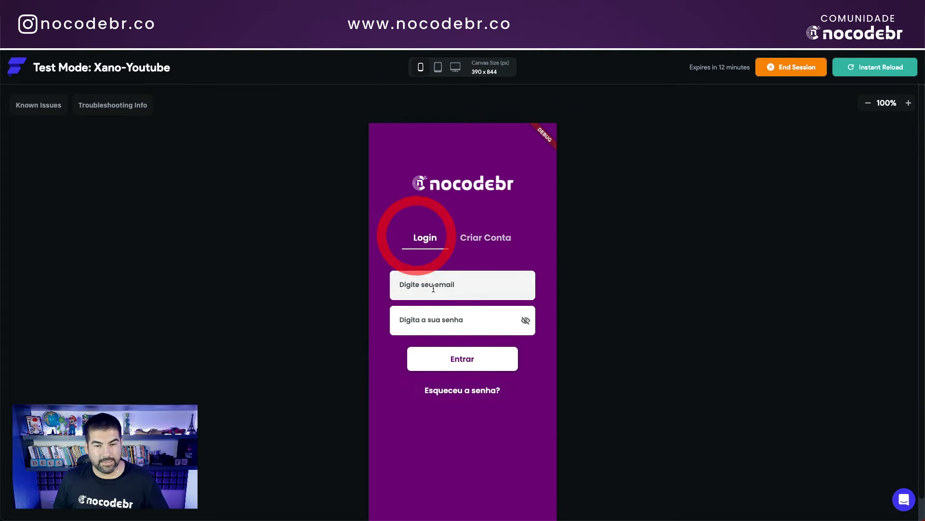
left_click(438, 288)
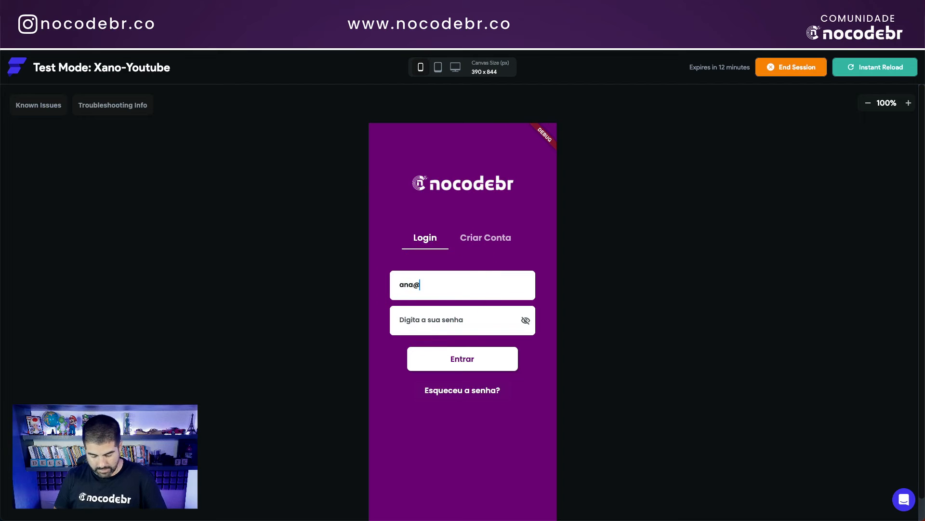
key("Tab")
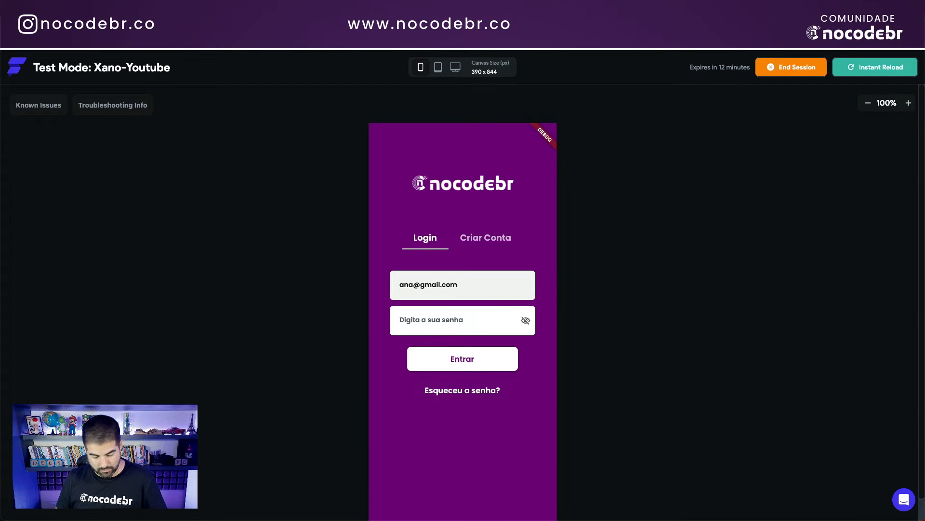
type("1234")
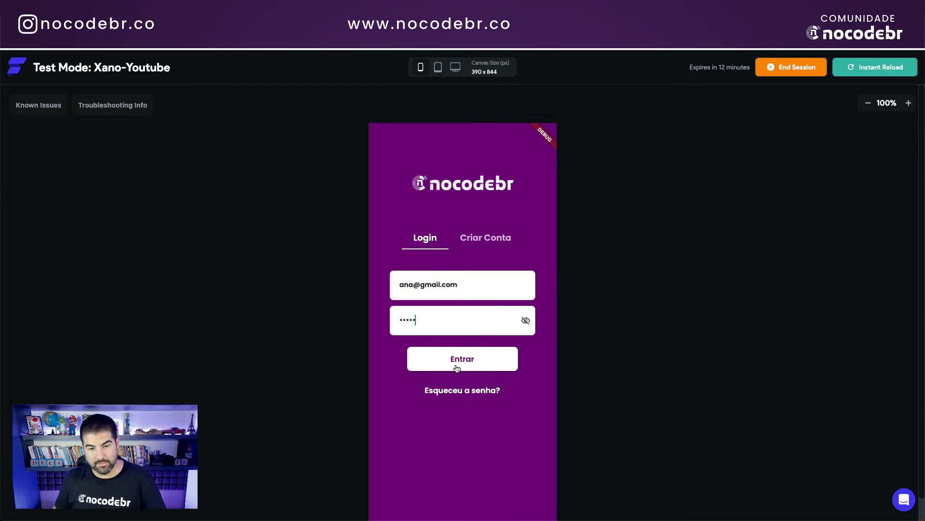
left_click(458, 362)
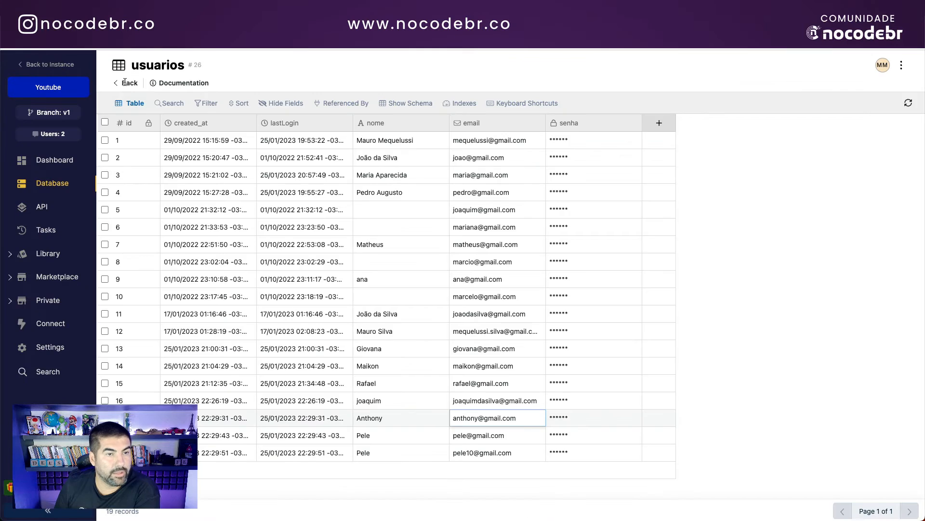
Step: Open the ceps table from the database overview, then go back to the Default API group's endpoints
left_click(126, 84)
left_click(216, 137)
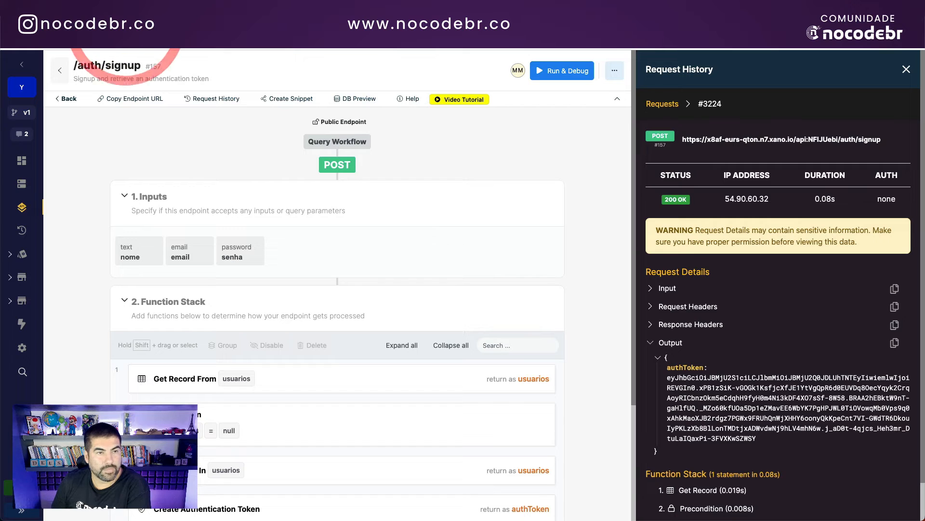
left_click(72, 98)
scroll(223, 188, "down", 2)
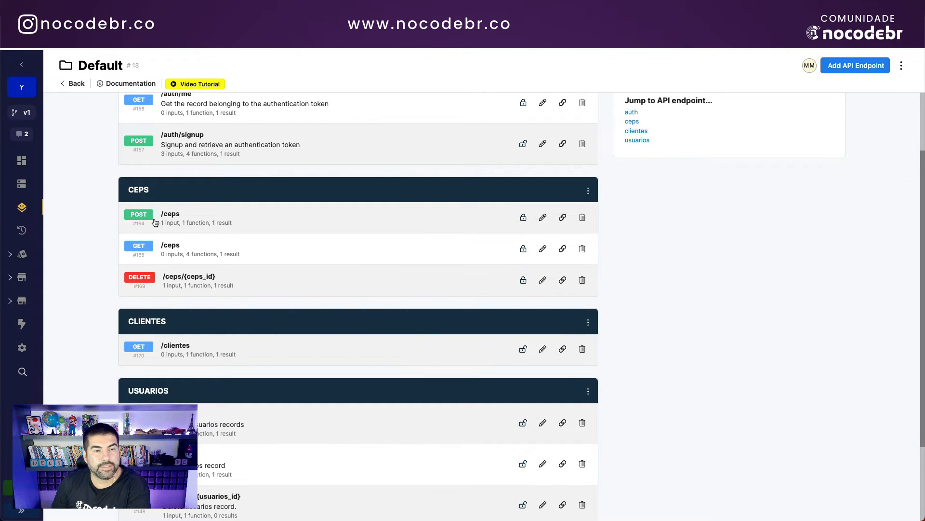
Step: Open POST /ceps, inspect its viacep-API-BuscaCep function, then return to the endpoint's authentication settings
left_click(193, 222)
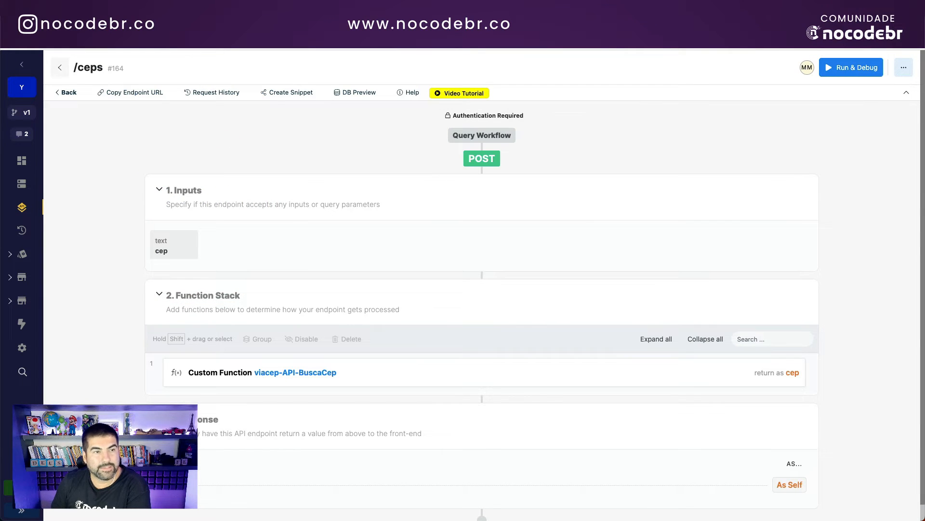
scroll(415, 247, "down", 1)
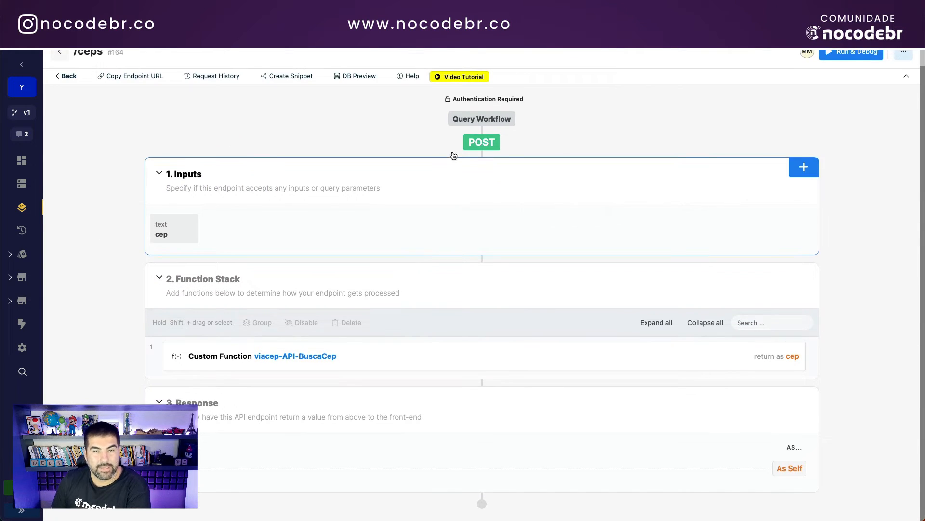
left_click(310, 356)
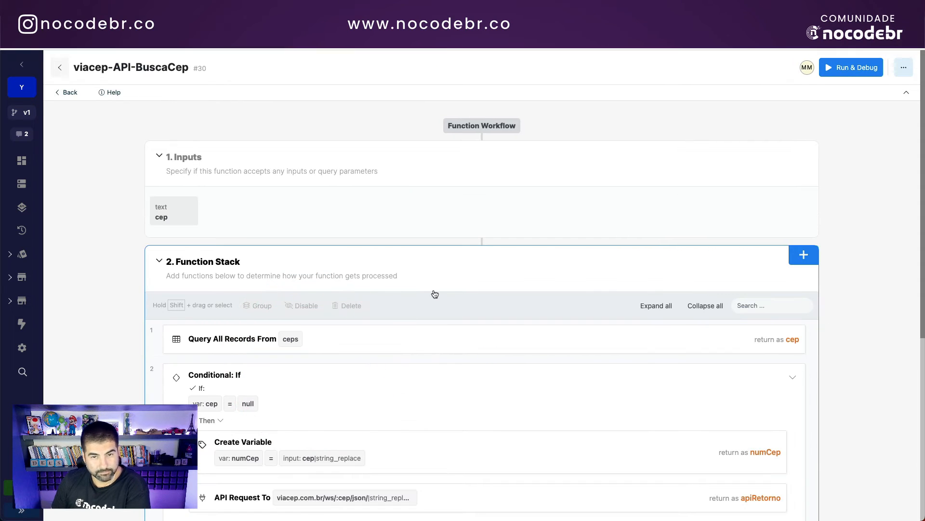
left_click(66, 93)
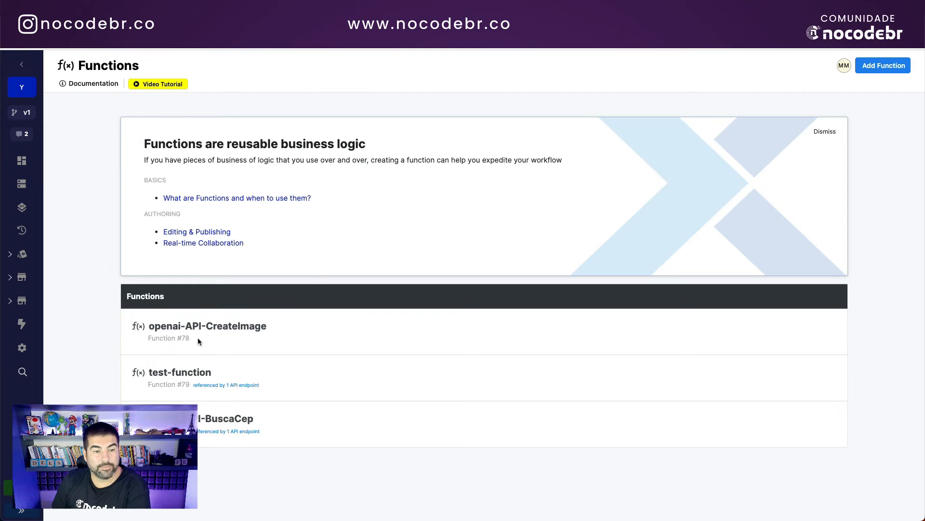
left_click(15, 39)
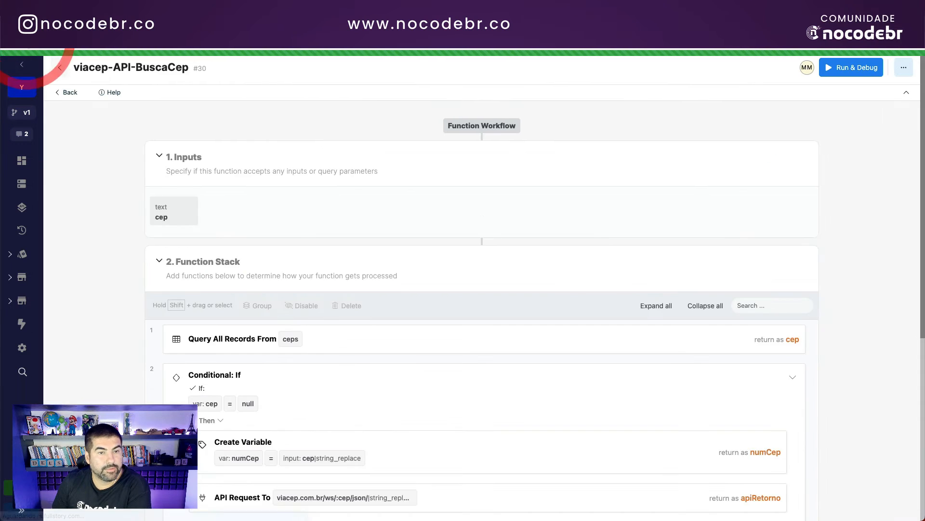
left_click(15, 38)
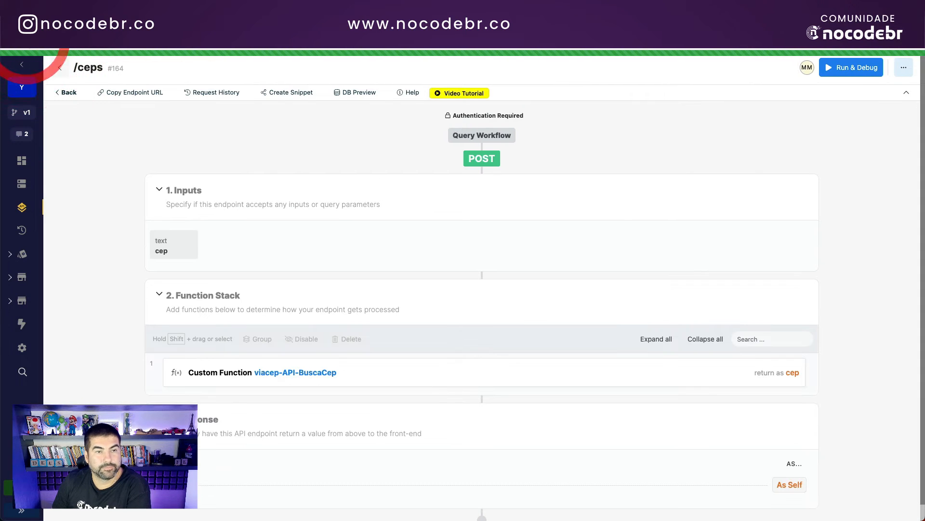
left_click(505, 117)
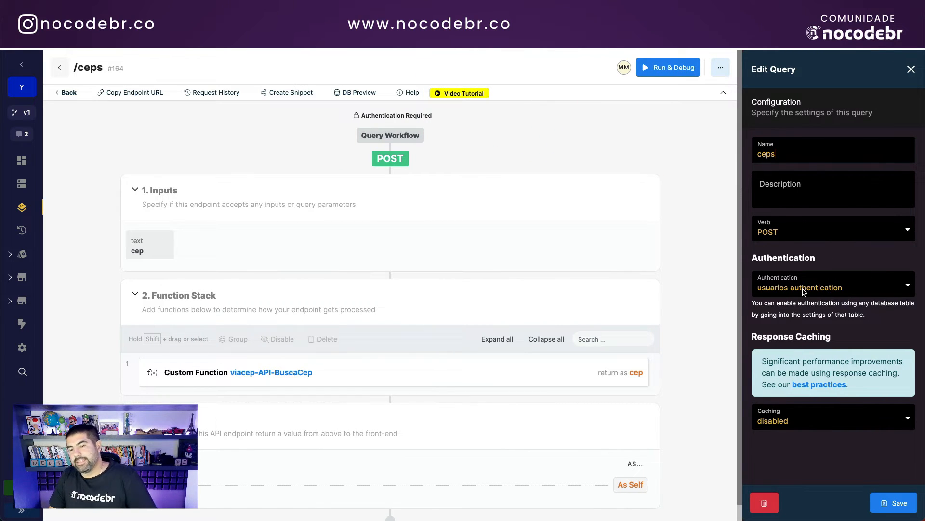
Step: Set POST /ceps Authentication to 'usuarios authentication', save, and open its custom function step
left_click(863, 287)
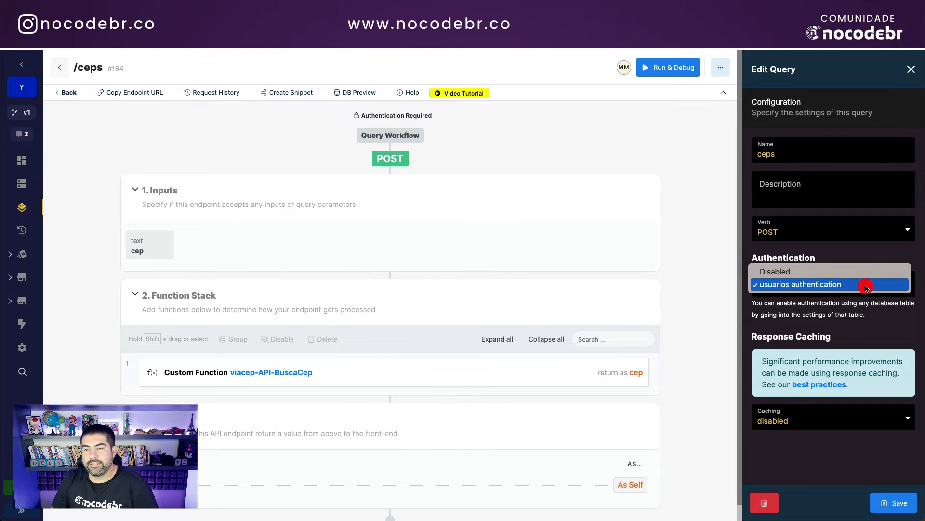
left_click(802, 285)
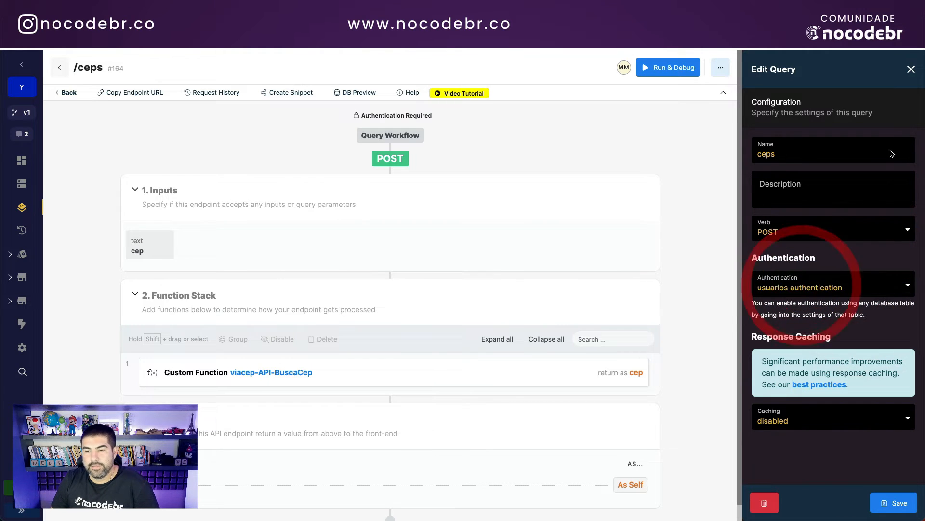
left_click(906, 496)
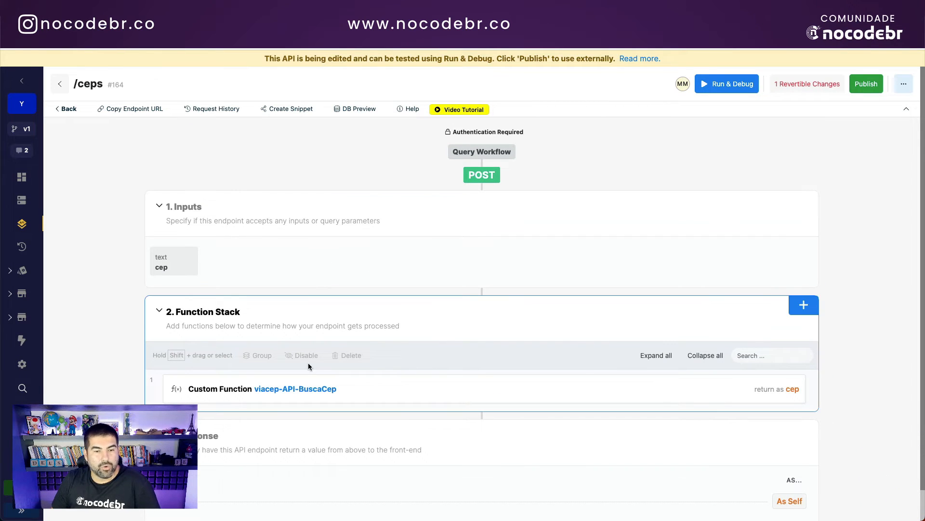
left_click(360, 390)
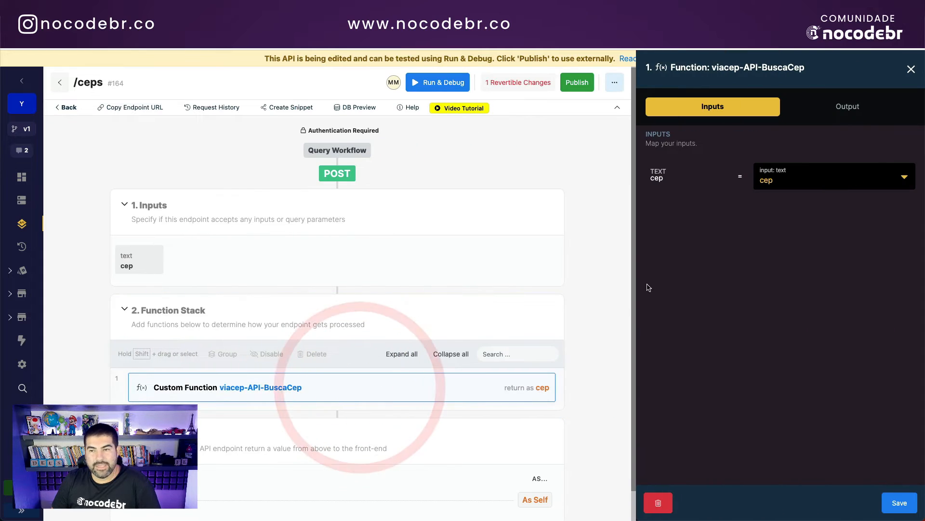
Step: Inspect viacep-API-BuscaCep's Query All Records filter and Add Record In ceps inputs
left_click(261, 389)
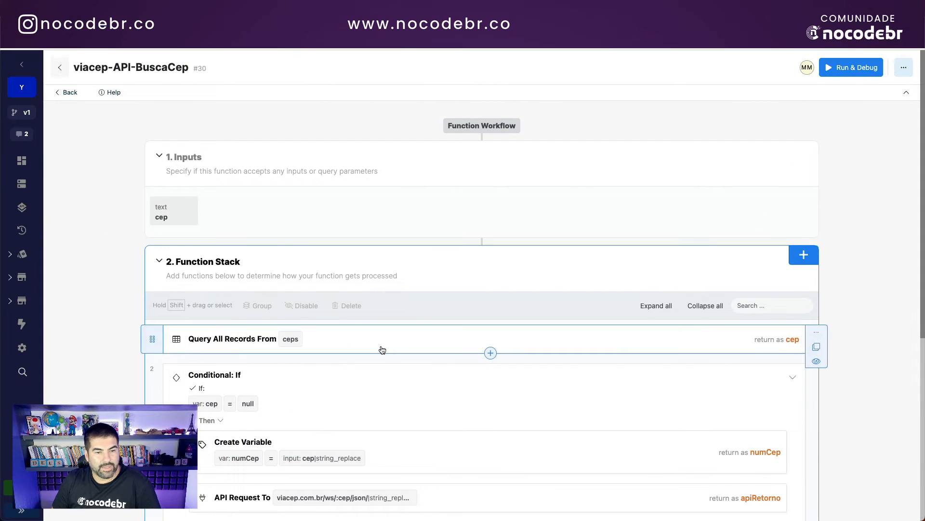
scroll(337, 323, "down", 2)
left_click(338, 288)
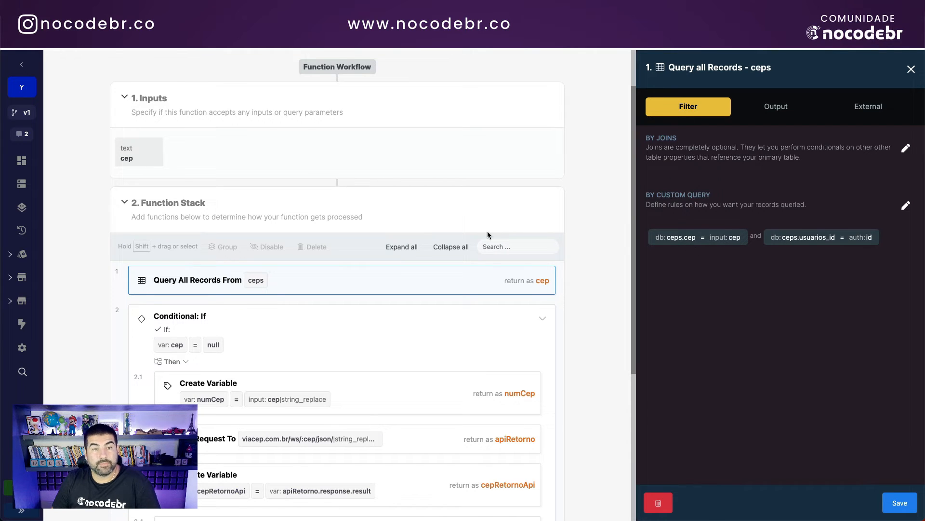
scroll(488, 234, "up", 2)
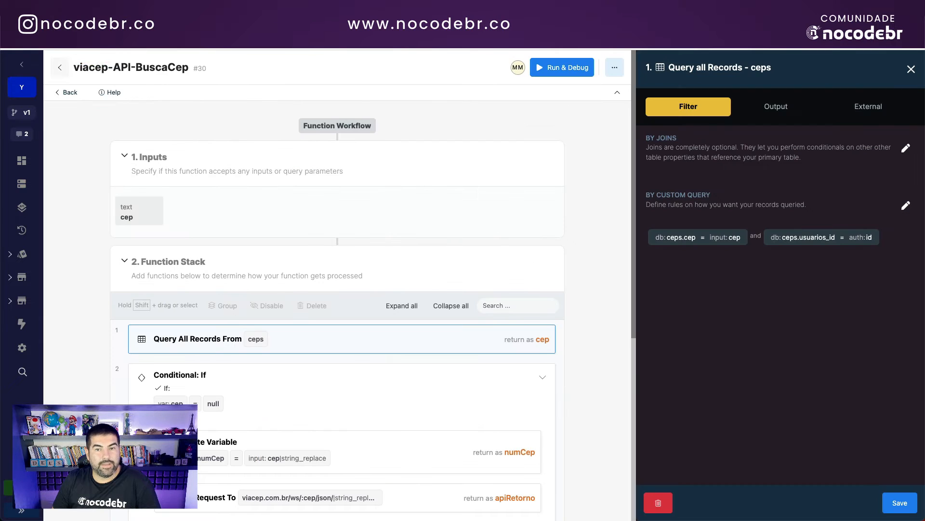
scroll(354, 332, "down", 5)
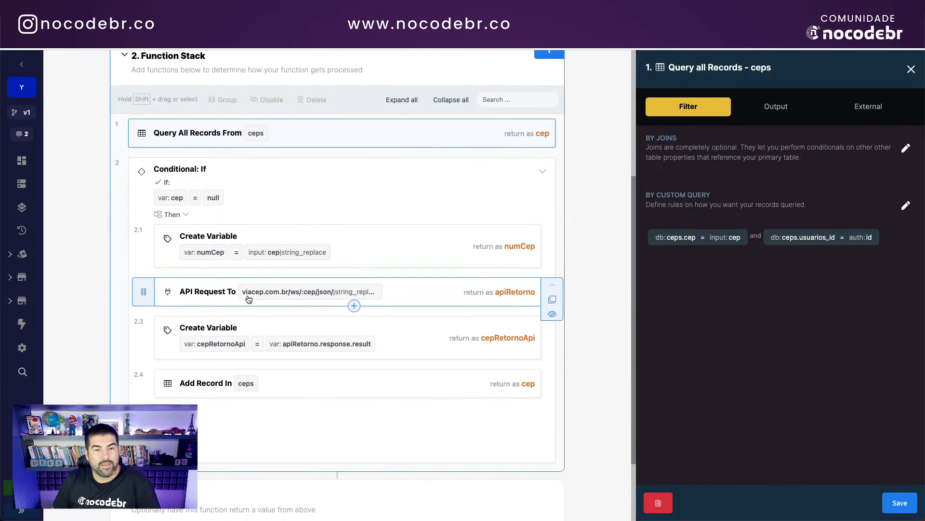
left_click(296, 388)
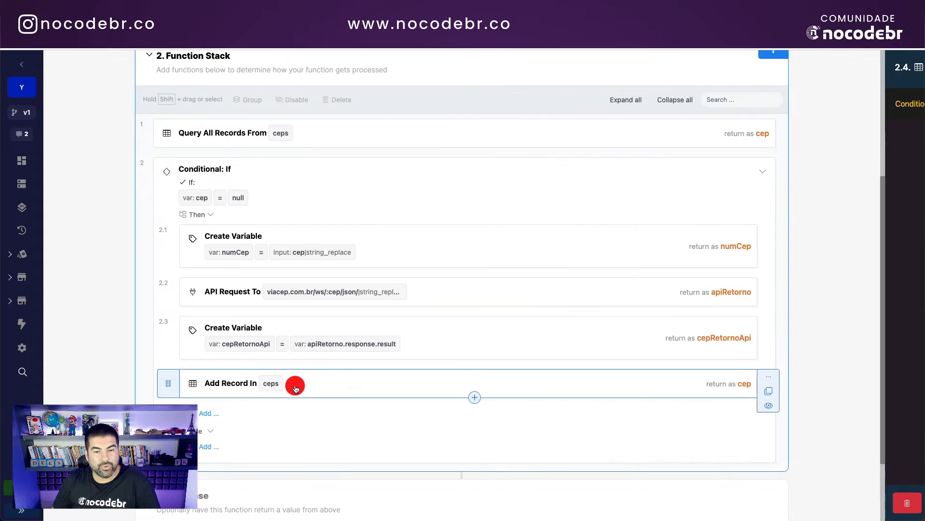
scroll(366, 218, "up", 5)
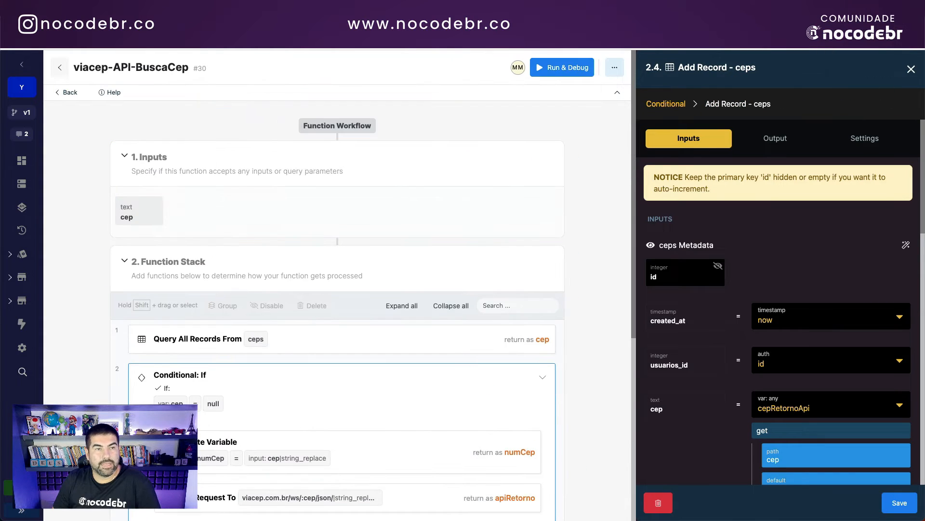
left_click(70, 93)
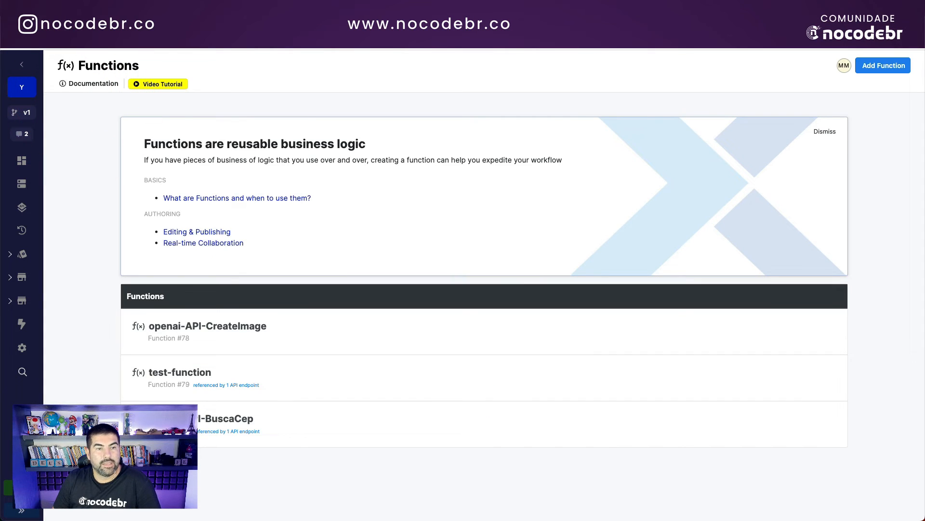
Step: Reopen the function in Run & Debug to edit the test cep, then open the Default API group
left_click(168, 419)
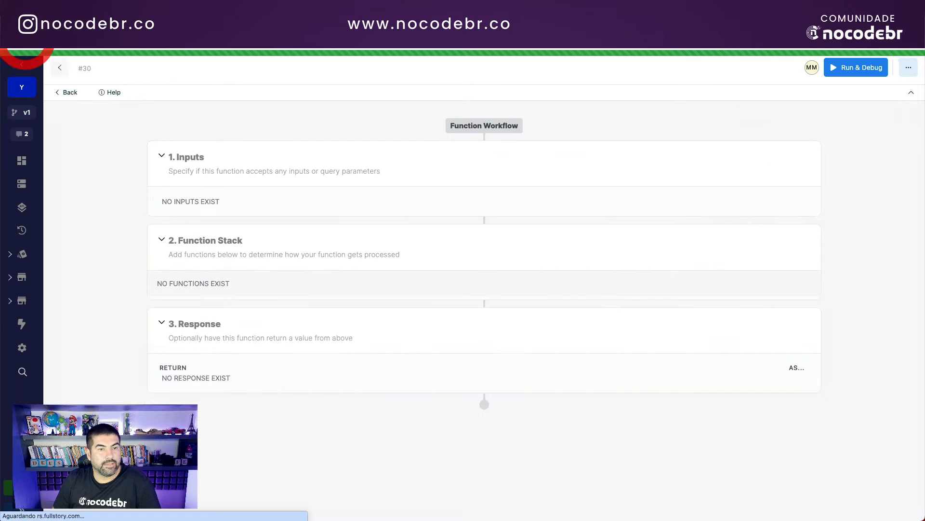
left_click(859, 68)
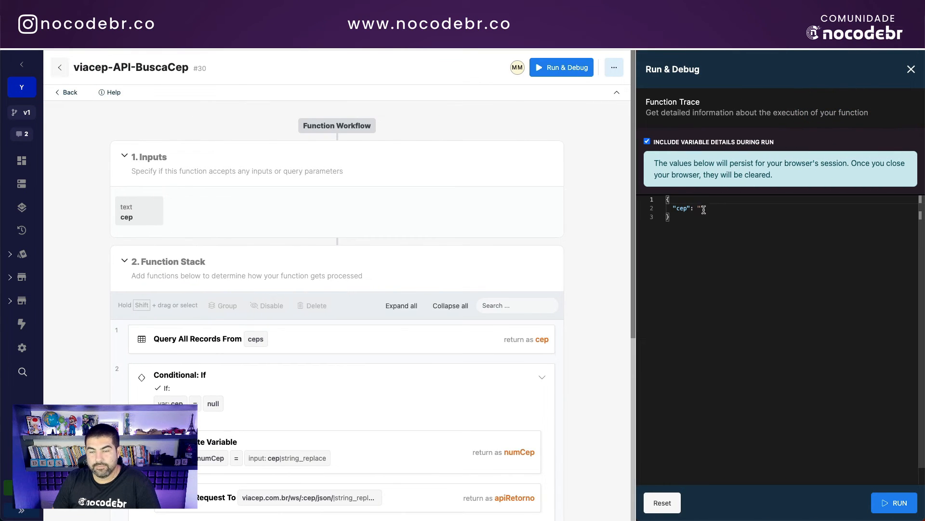
left_click(702, 208)
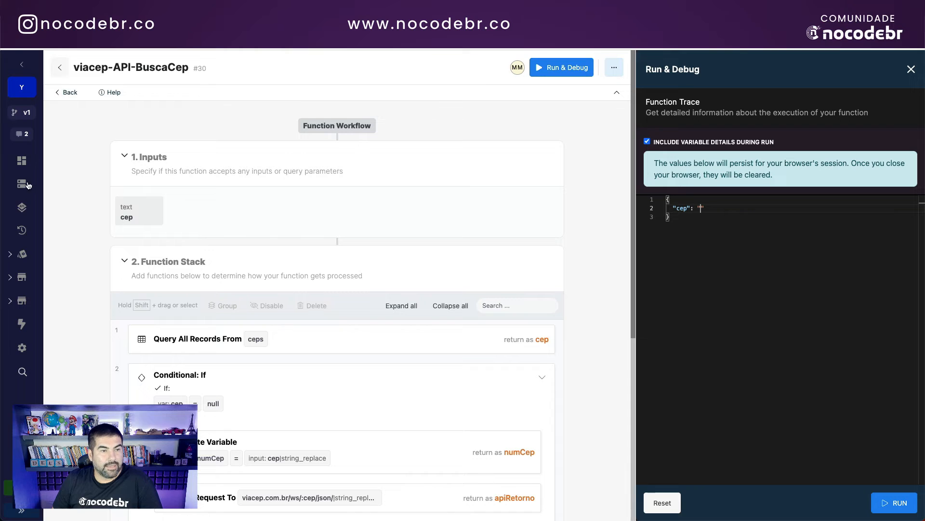
left_click(22, 207)
left_click(429, 160)
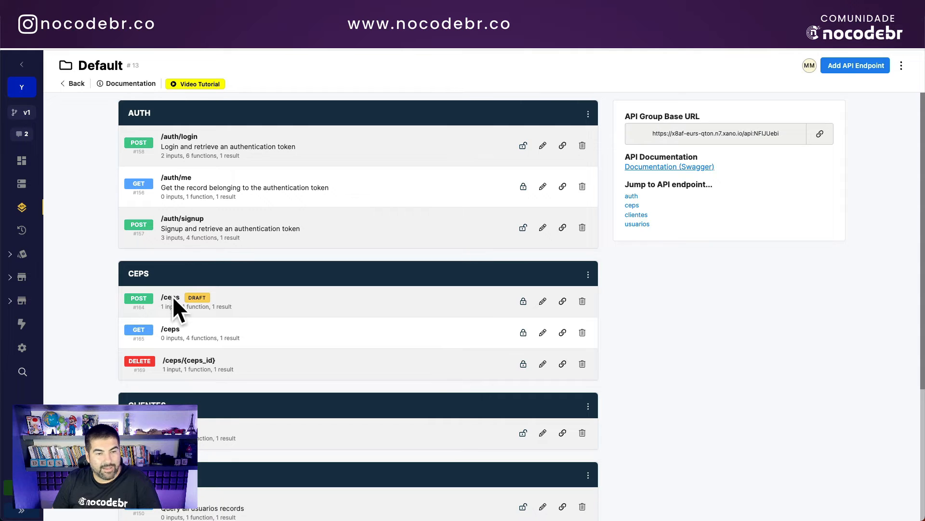
left_click(231, 336)
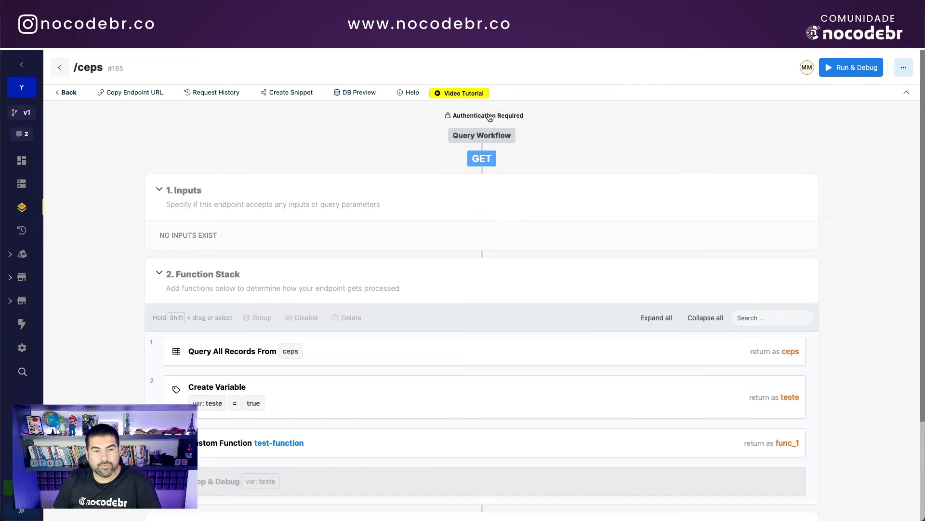
left_click(332, 346)
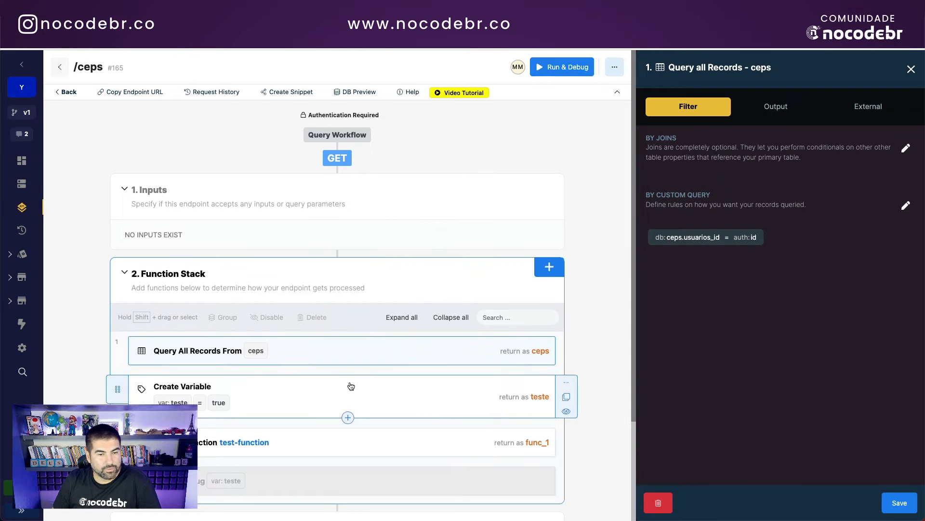
scroll(353, 385, "down", 2)
scroll(353, 386, "up", 2)
left_click(67, 90)
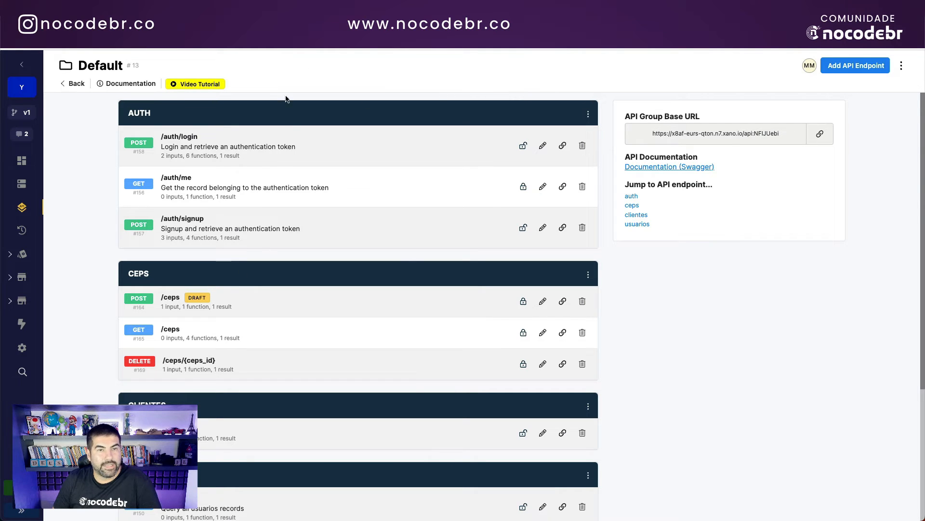
Step: Open the Get CEPS call in the CEP API group of the FlutterFlow project
left_click(311, 36)
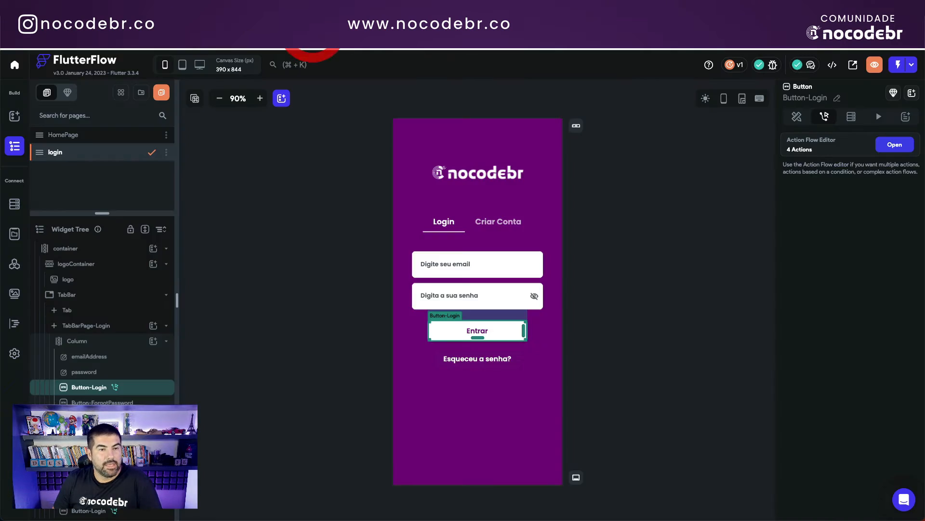
left_click(14, 264)
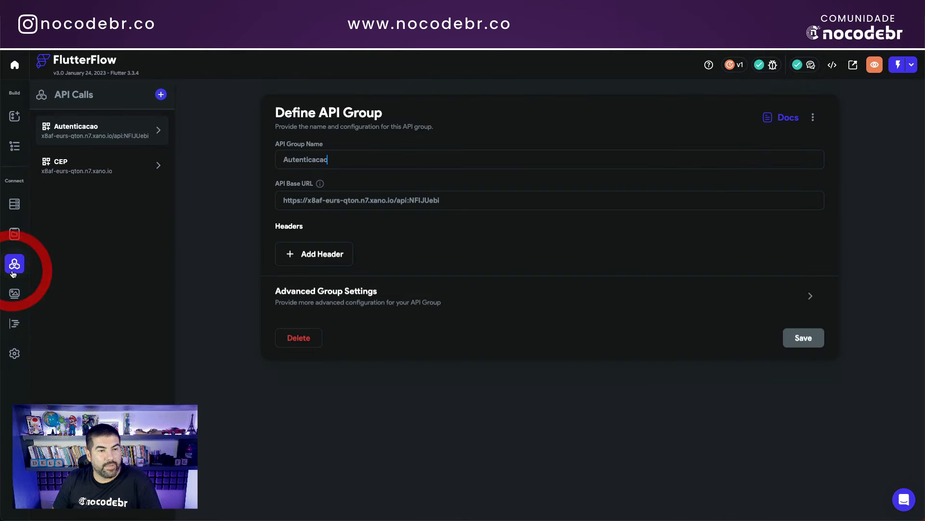
left_click(70, 167)
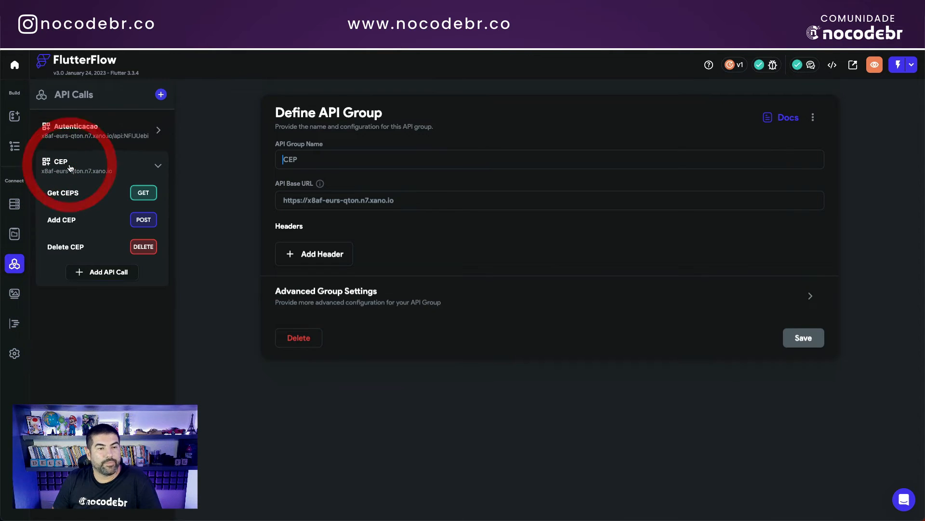
left_click(71, 194)
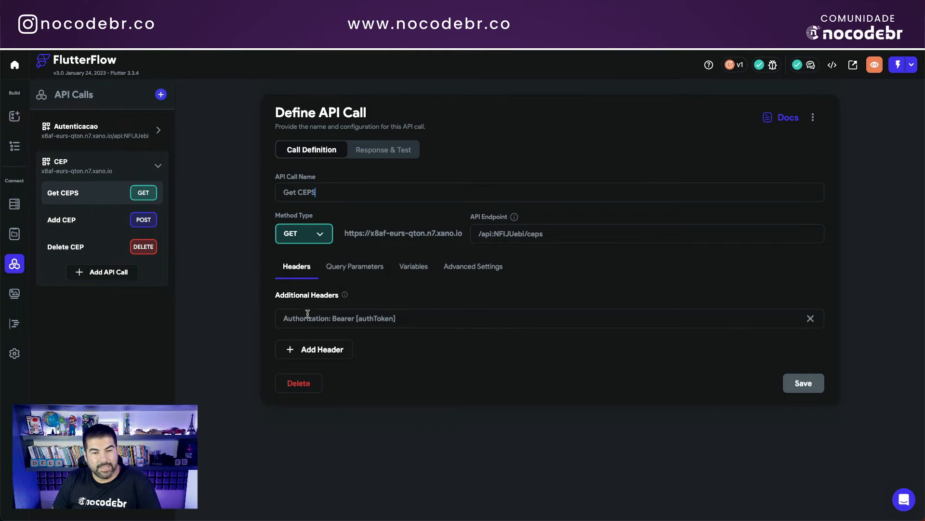
Step: Confirm Get CEPS sends 'Authorization: Bearer [authToken]' and has an authToken variable, then open Add CEP
left_click_drag(285, 319, 415, 322)
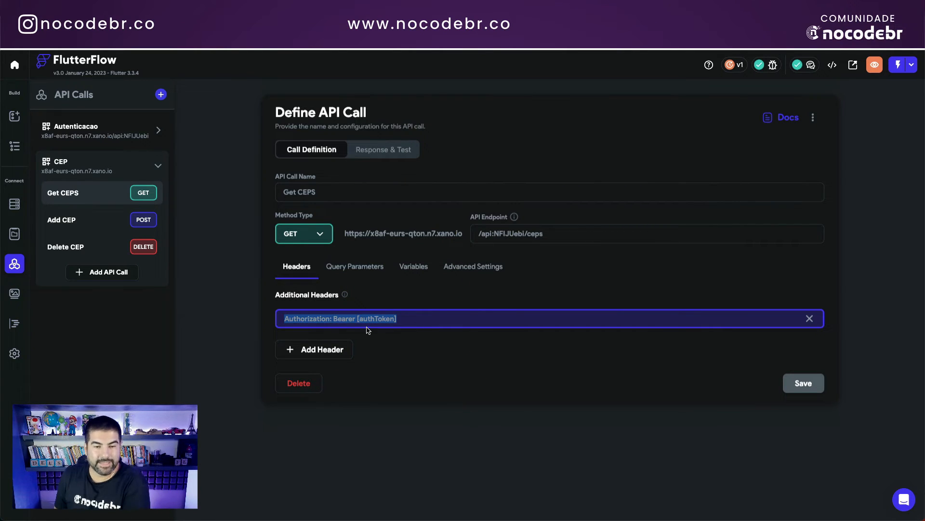
left_click(317, 320)
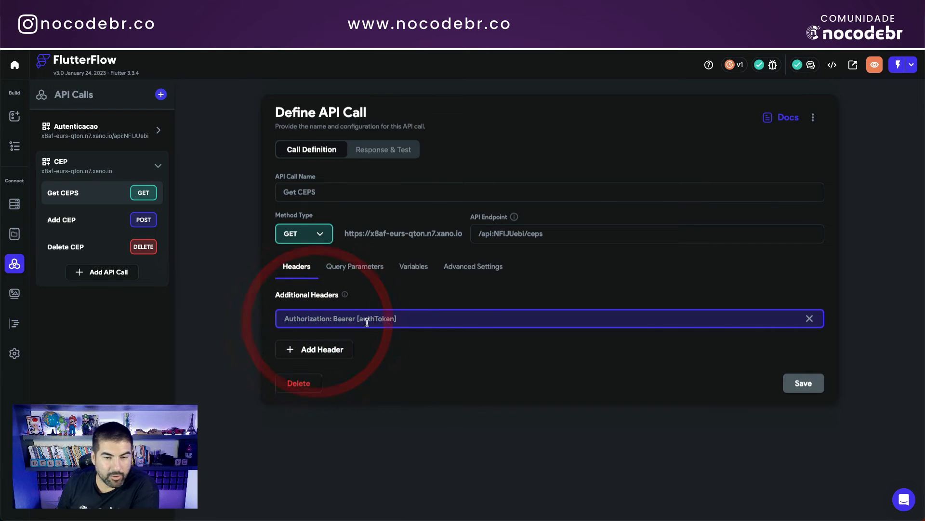
double_click(305, 319)
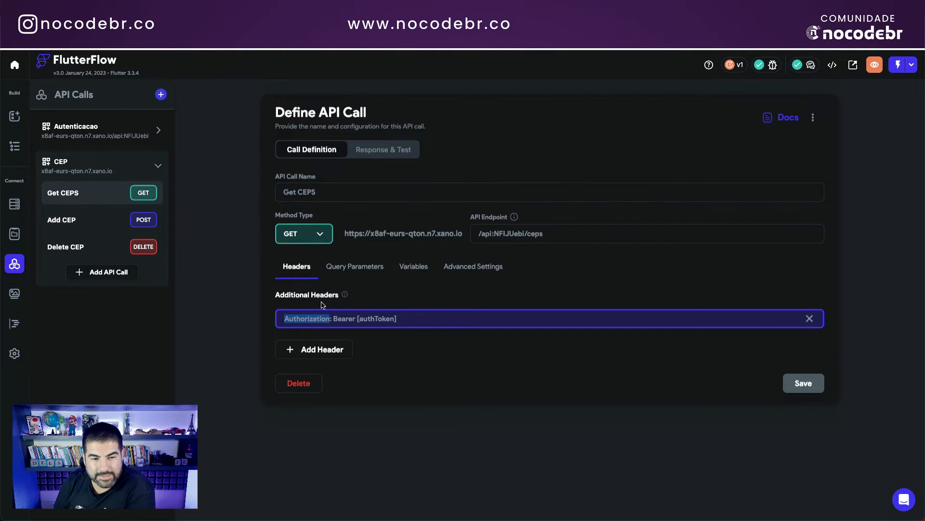
double_click(313, 320)
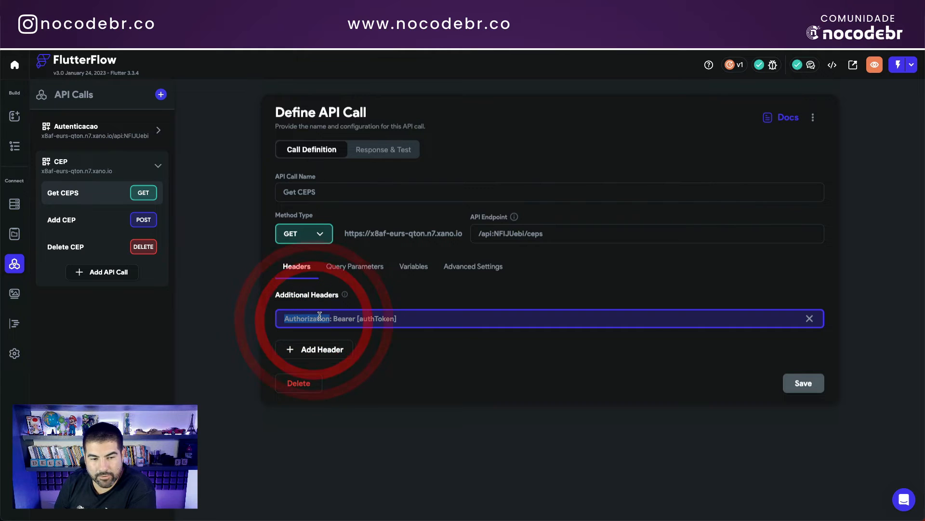
left_click(343, 319)
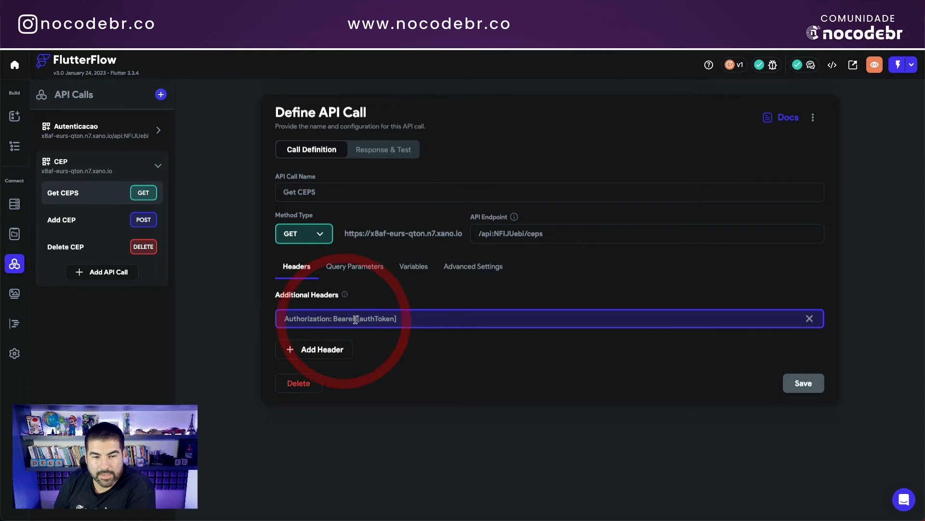
left_click(352, 317)
double_click(381, 317)
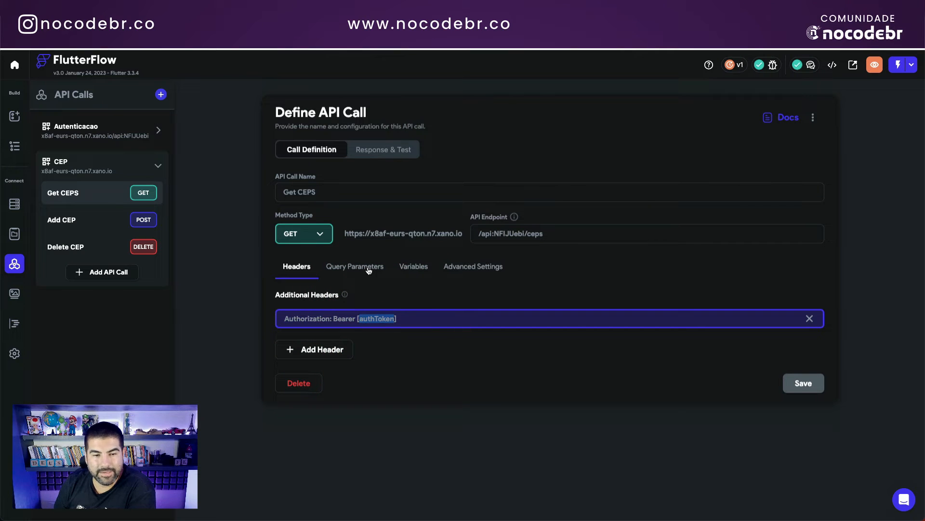
left_click(412, 266)
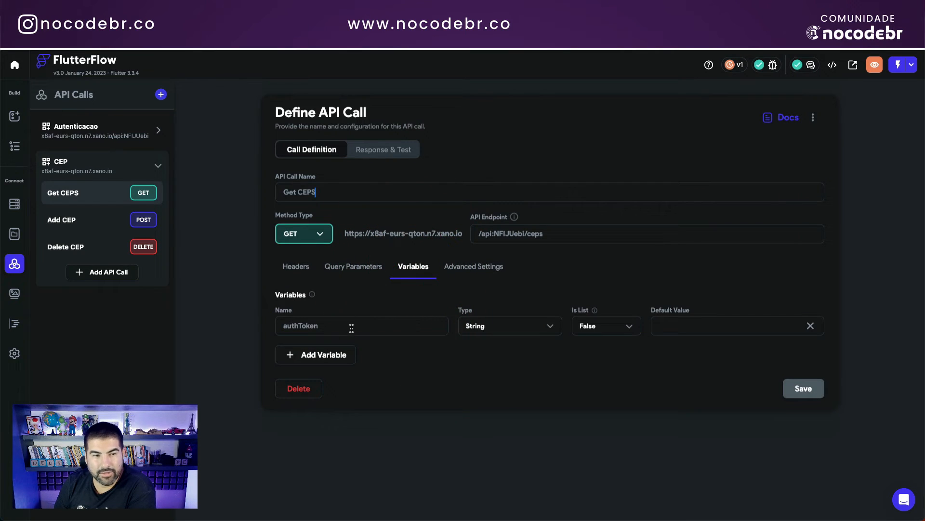
left_click(83, 222)
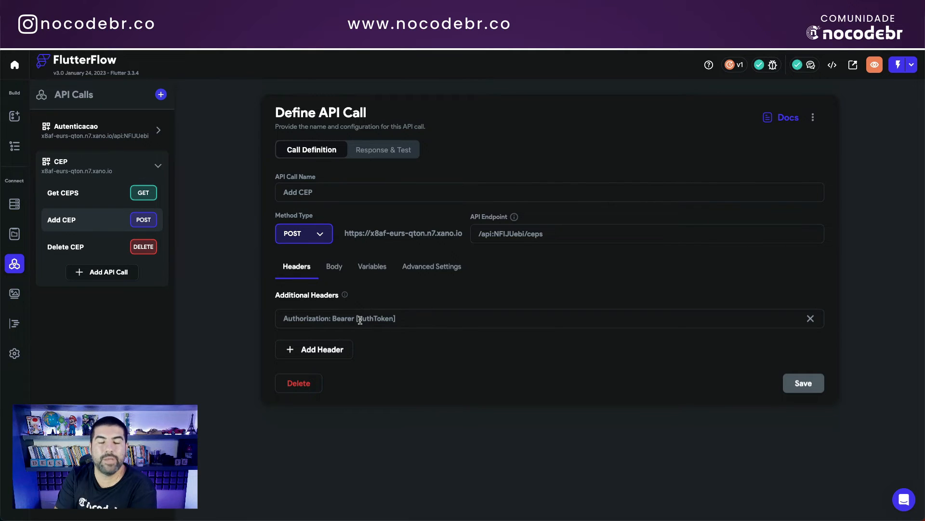
Step: Review Add CEP's variables, then show Delete CEP's Integer cepId and String authToken variables
left_click(368, 267)
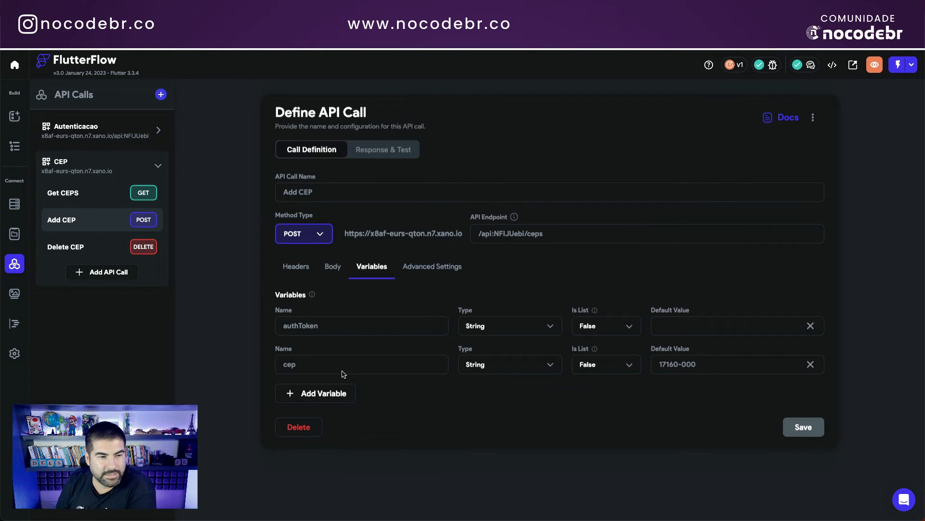
left_click(77, 251)
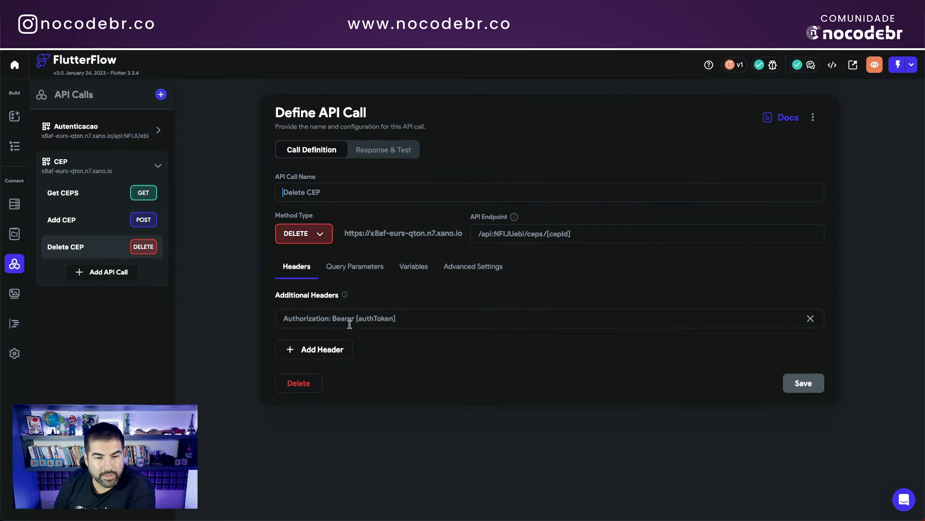
left_click(413, 267)
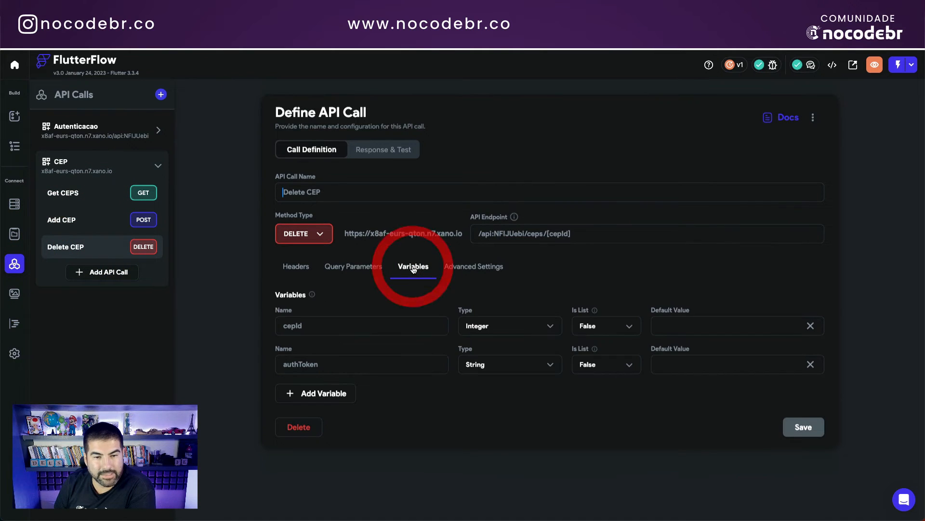
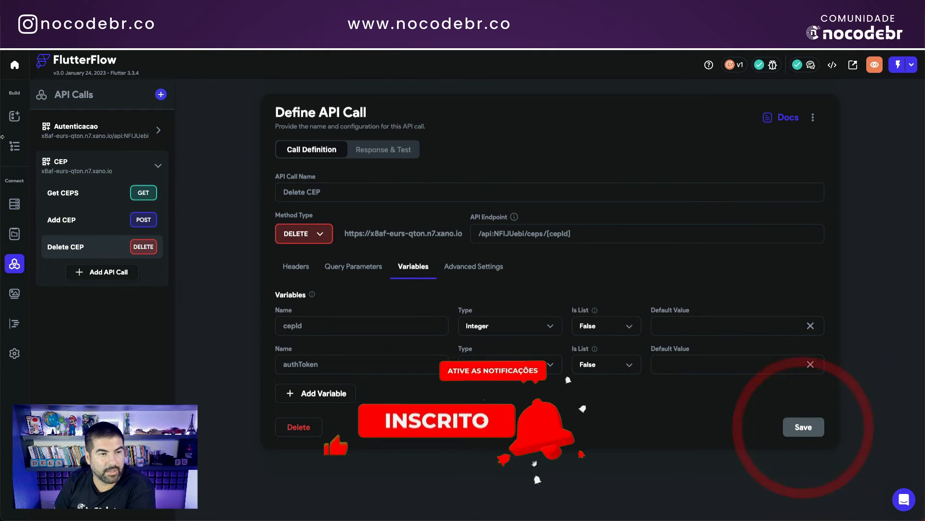
Step: Return from the API calls to the page editor, where the login page appears
left_click(15, 145)
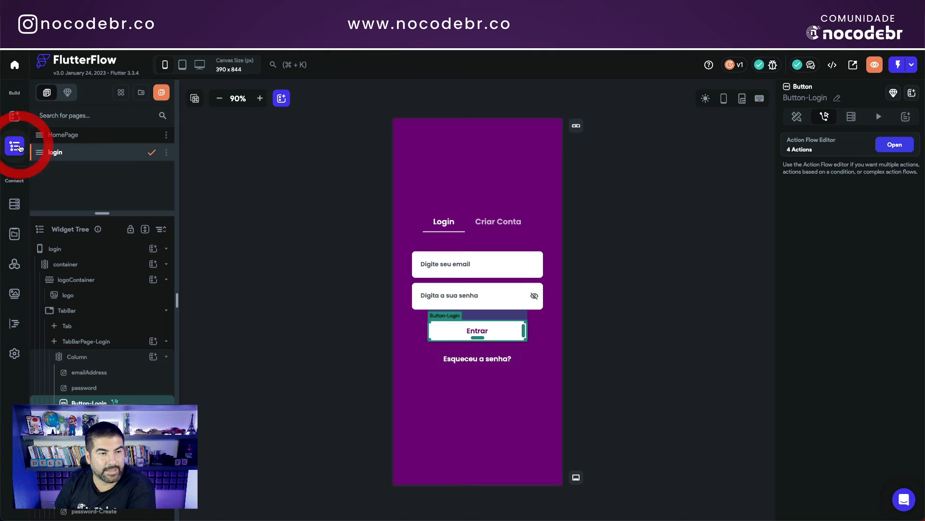
Step: On HomePage, check the app bar's user-name variable, the email text and the Logout button
left_click(75, 135)
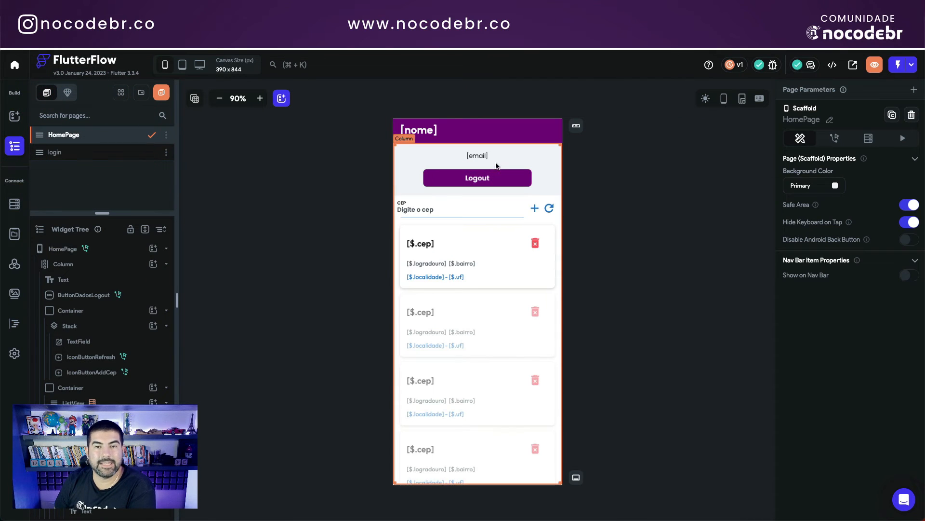
left_click(425, 133)
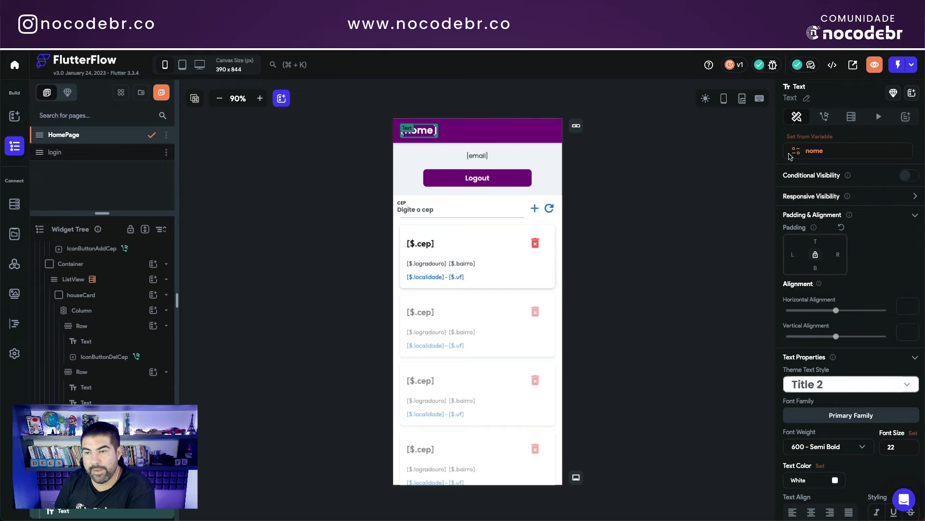
left_click(815, 152)
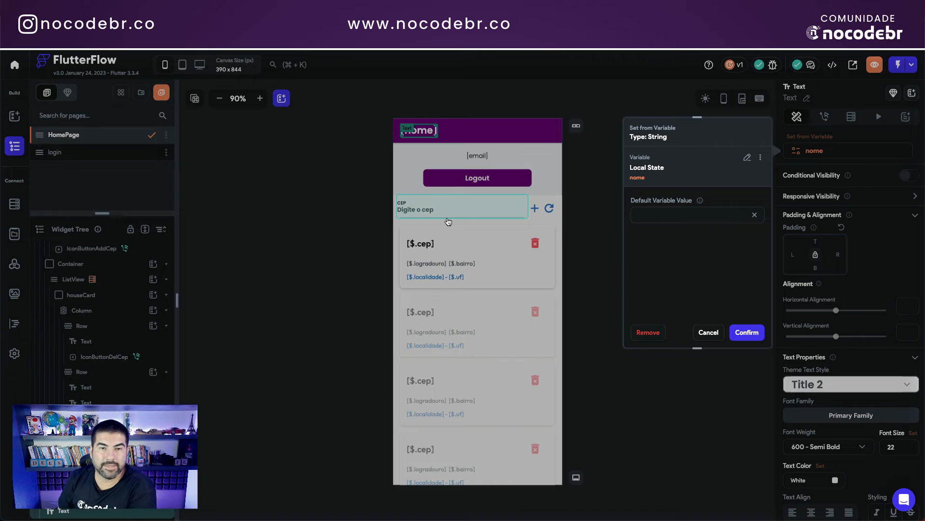
left_click(427, 133)
left_click(478, 154)
left_click(491, 179)
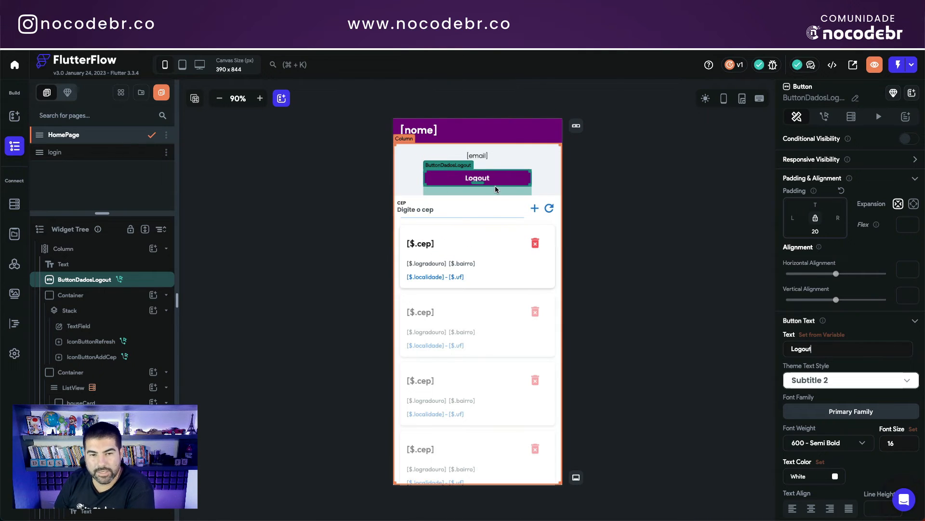
Step: Confirm the CEP ListView's Get CEPS backend query passes the local-state authToken
left_click(396, 226)
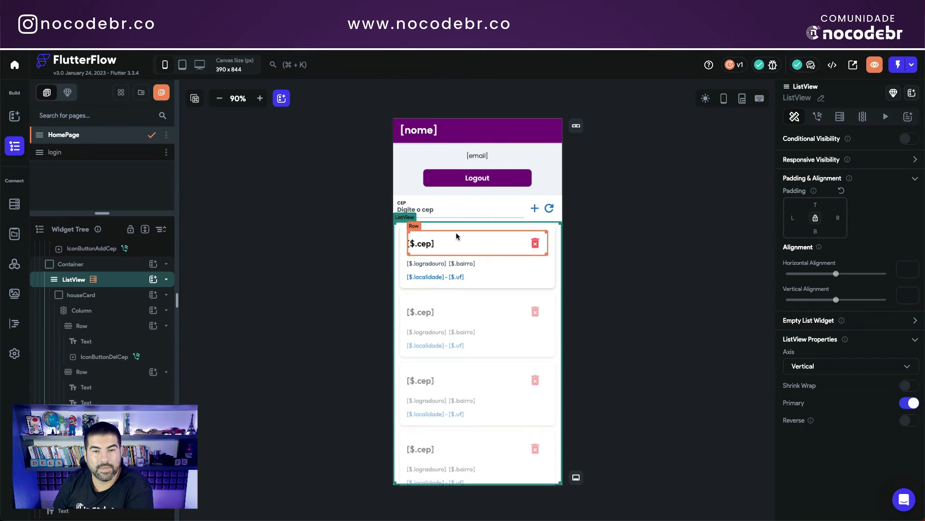
left_click(841, 117)
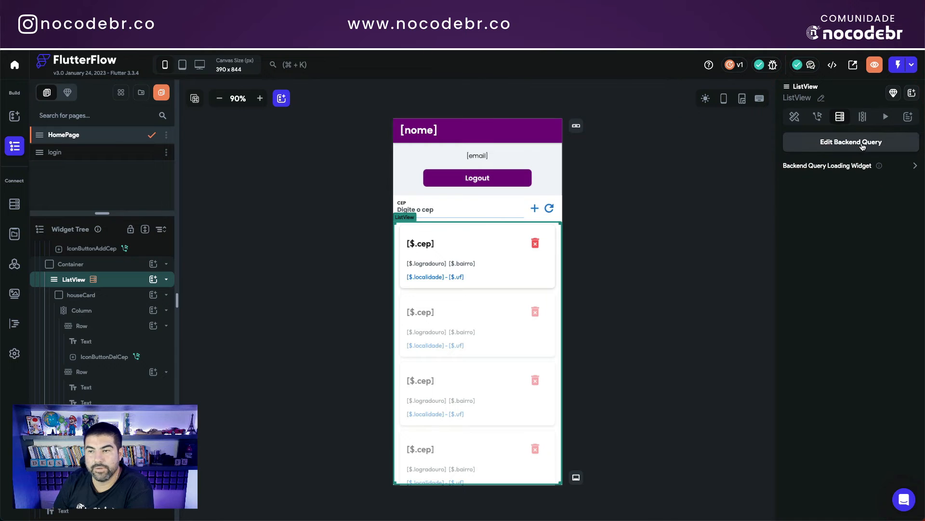
left_click(863, 144)
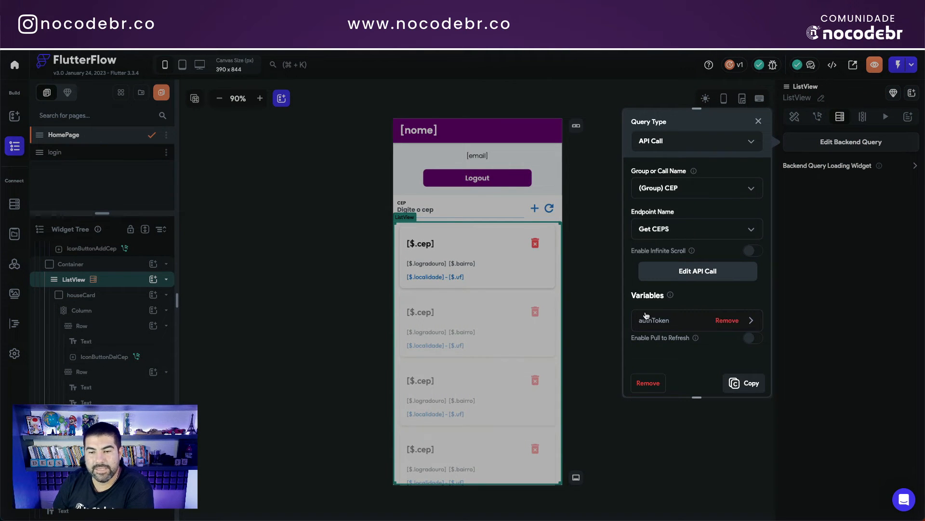
left_click(672, 325)
scroll(656, 289, "down", 2)
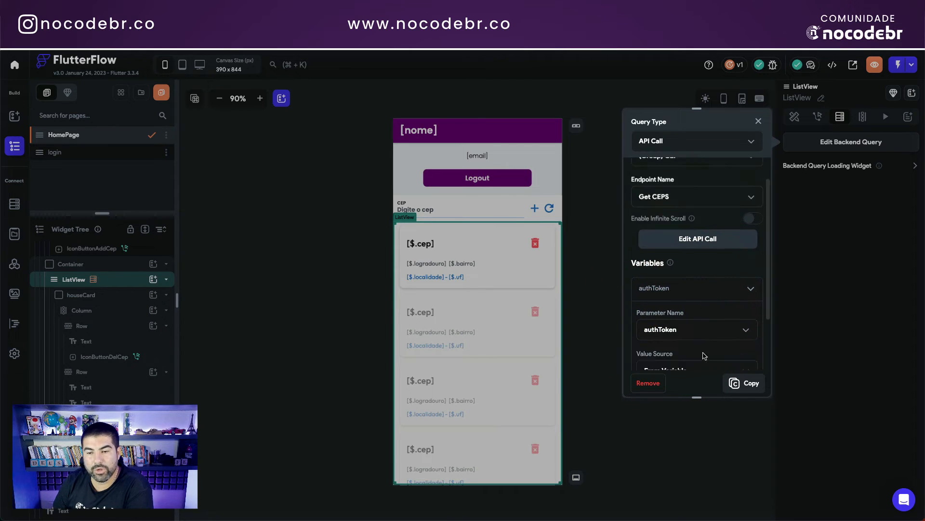
left_click(684, 328)
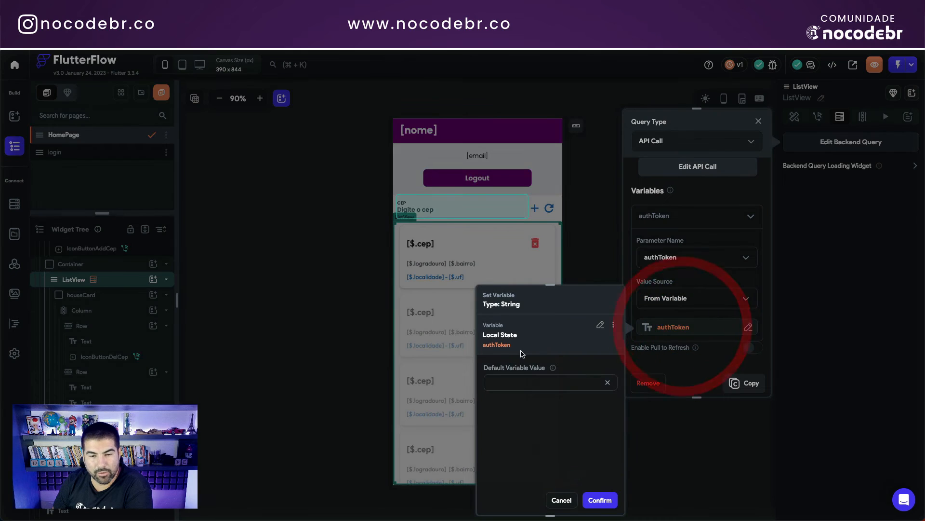
left_click(554, 502)
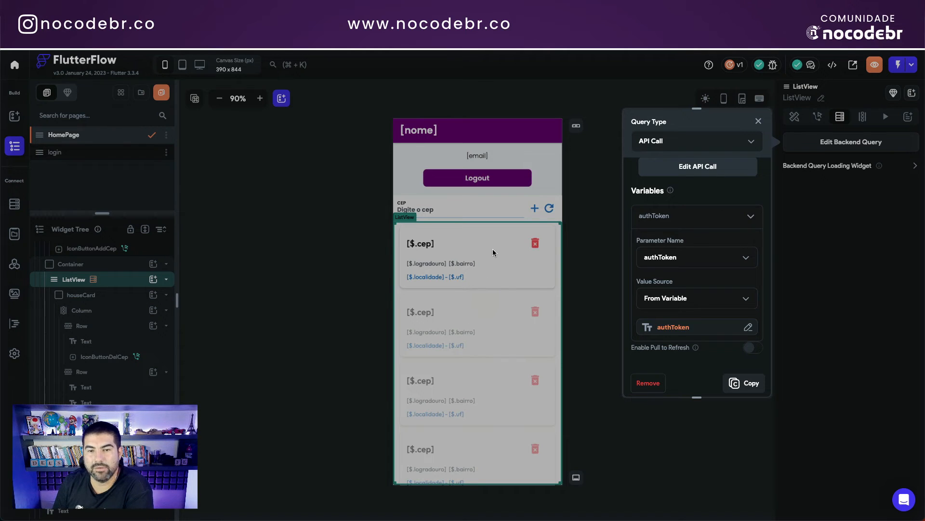
left_click(758, 121)
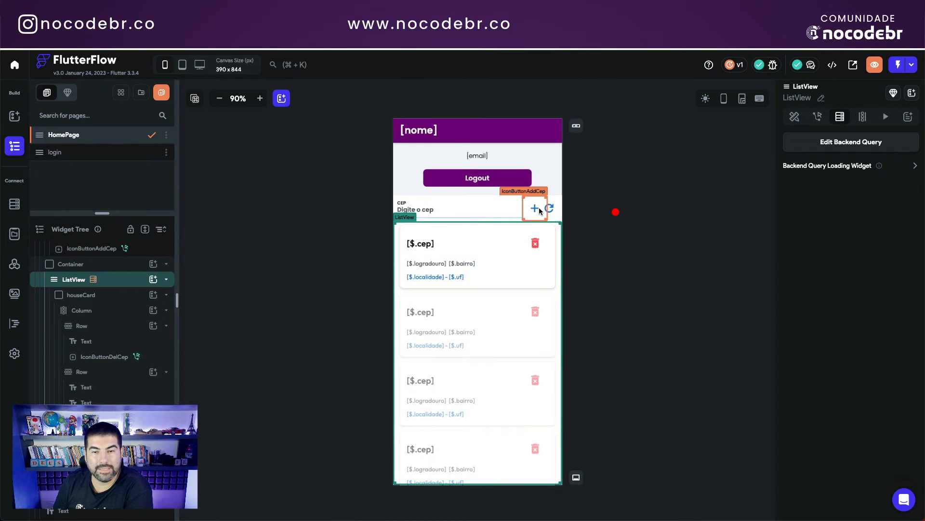
Step: Review the add-CEP button's actions: the Add CEP backend call, then navigate to HomePage
left_click(538, 210)
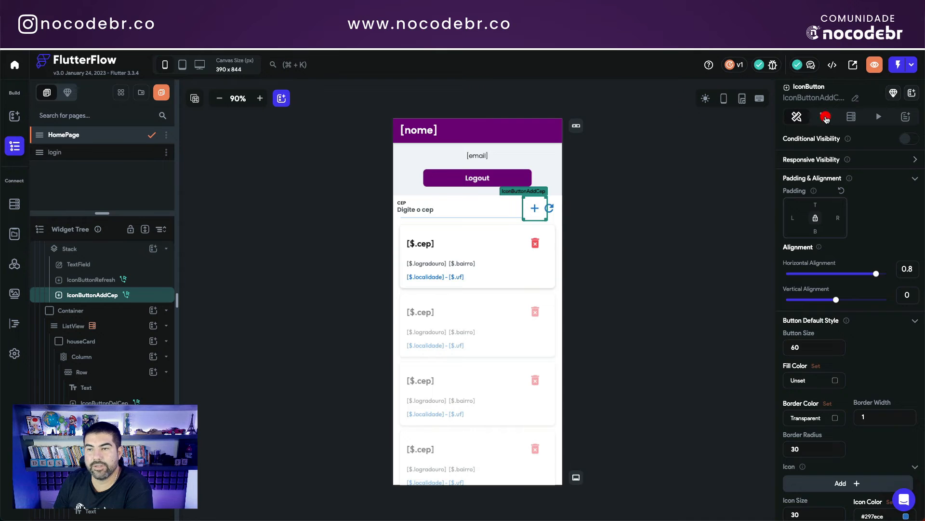
left_click(825, 118)
left_click(897, 145)
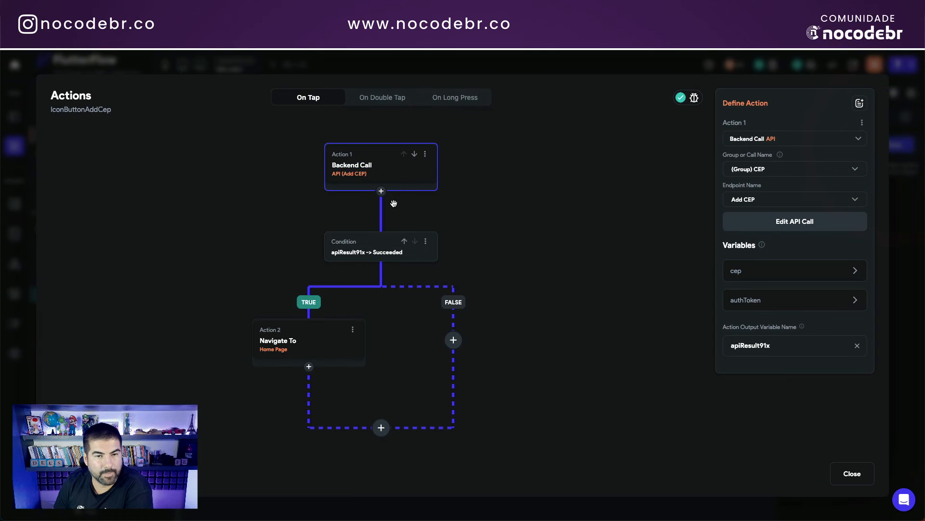
left_click(363, 166)
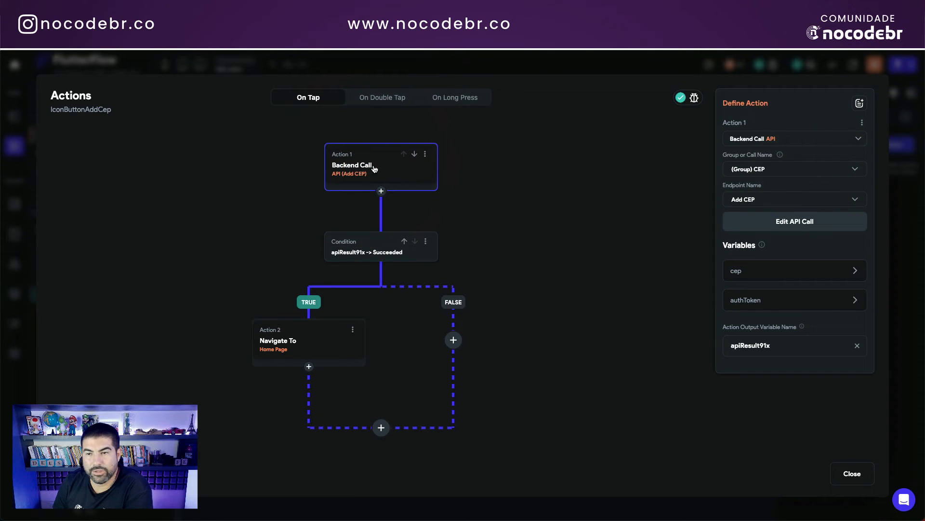
left_click(374, 168)
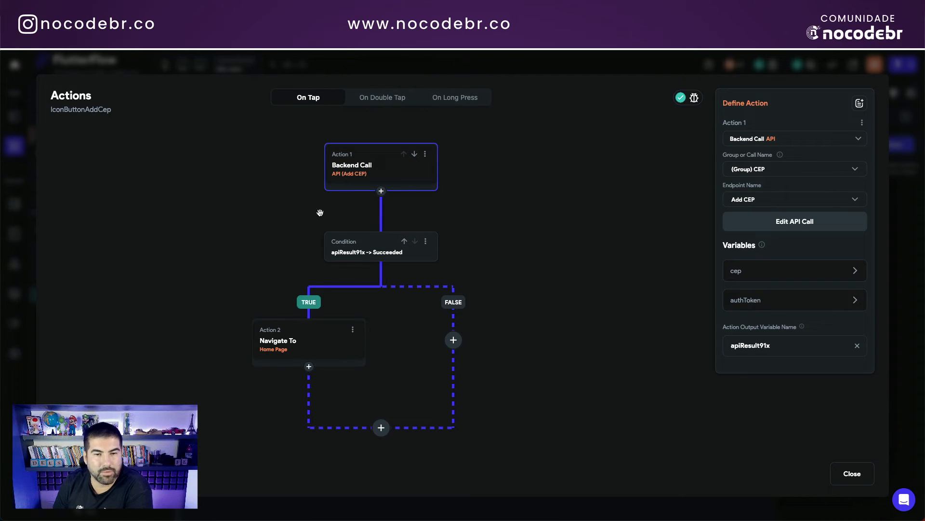
left_click(277, 348)
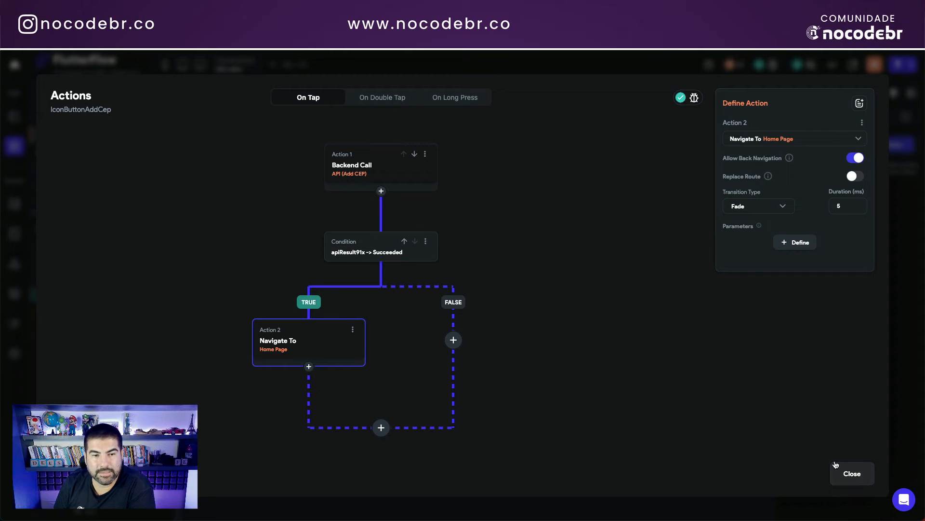
left_click(852, 474)
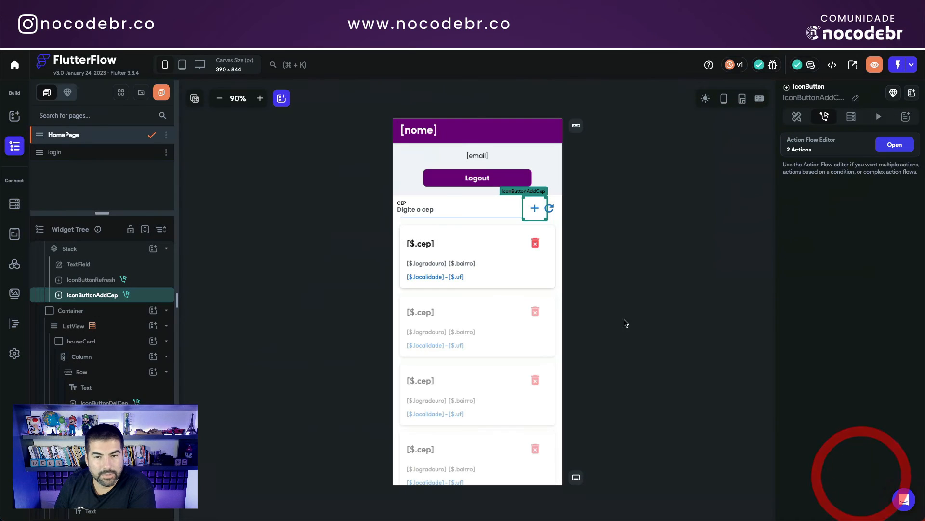
Step: Review the delete button's actions: the Delete CEP backend call, then navigate to HomePage
left_click(537, 243)
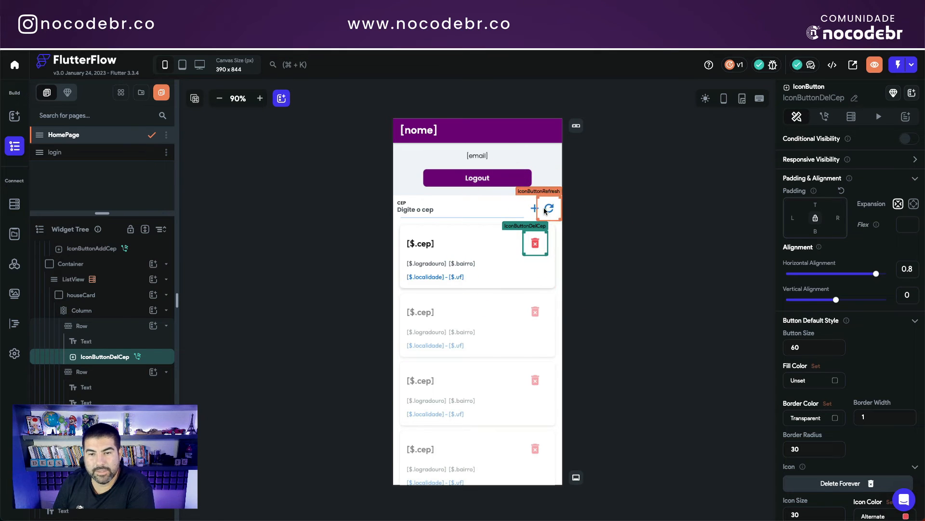
left_click(825, 118)
left_click(893, 143)
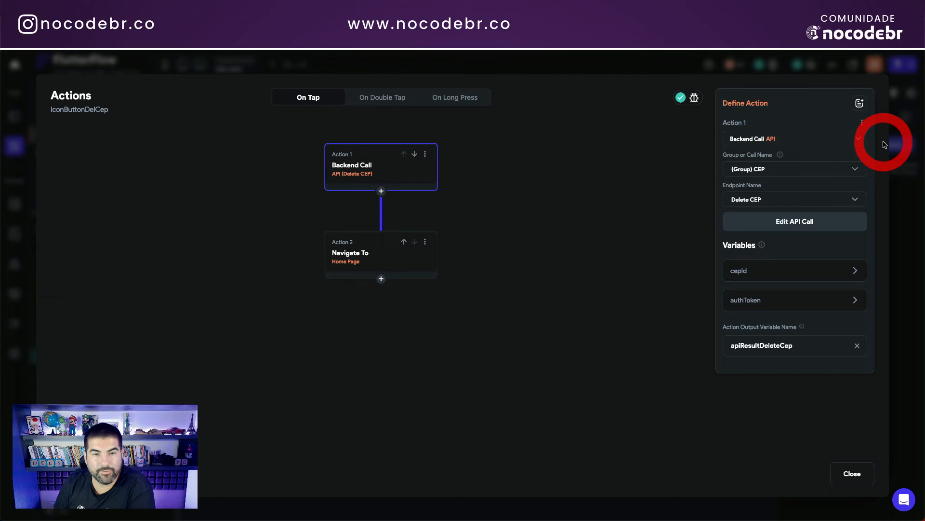
left_click(345, 170)
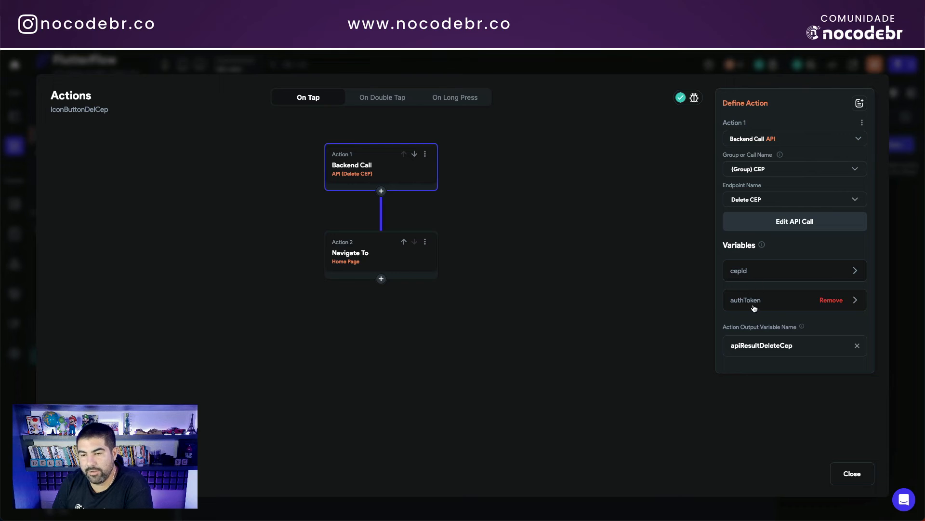
left_click(382, 251)
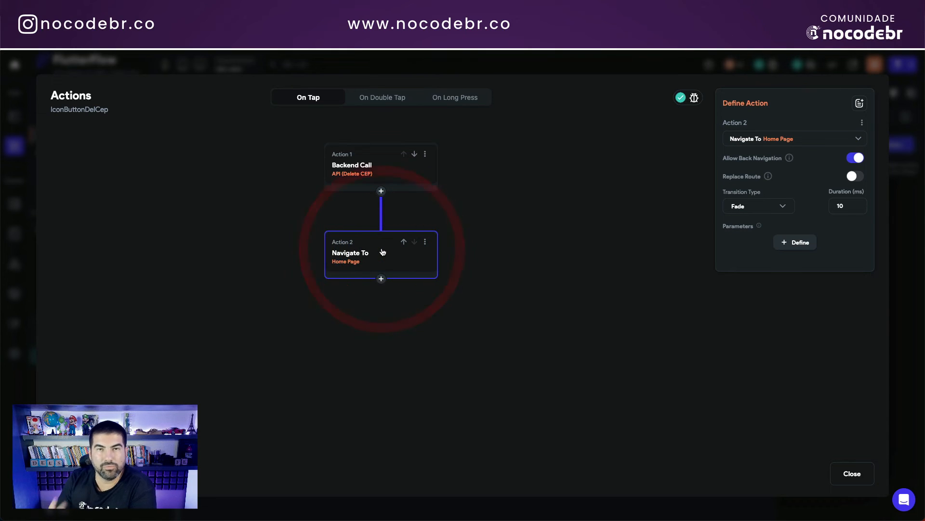
left_click(853, 474)
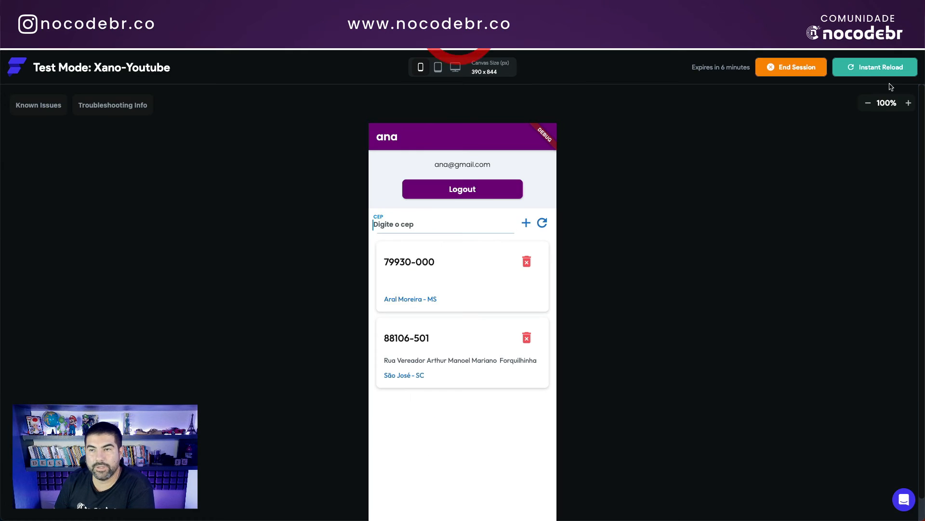
Step: Reload the test app and log in with the user's e-mail and password
left_click(876, 69)
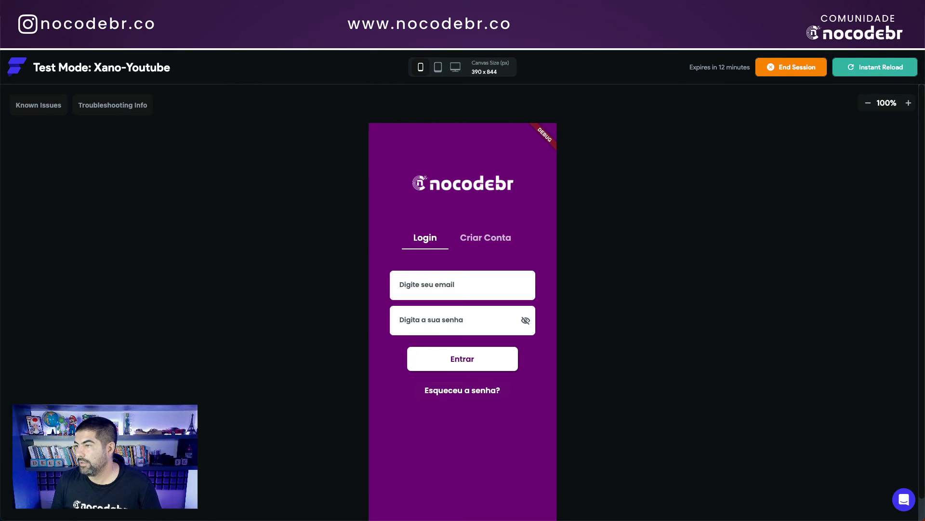
left_click(427, 284)
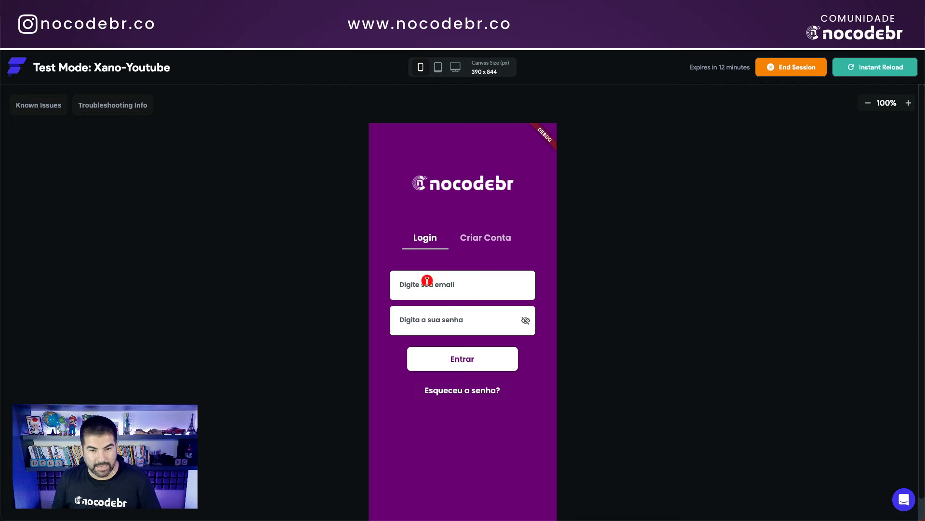
type("and")
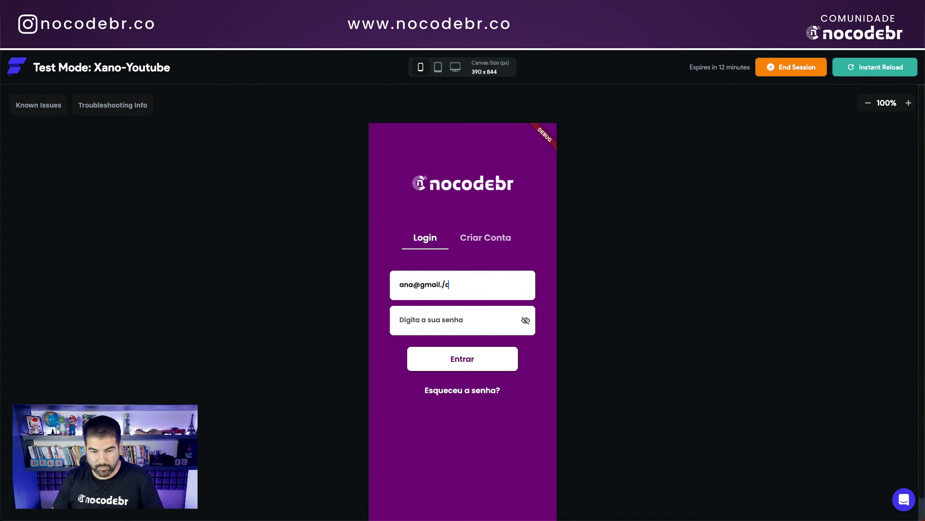
left_click(420, 319)
key("ctrl+v")
key("ctrl+a")
left_click(316, 312)
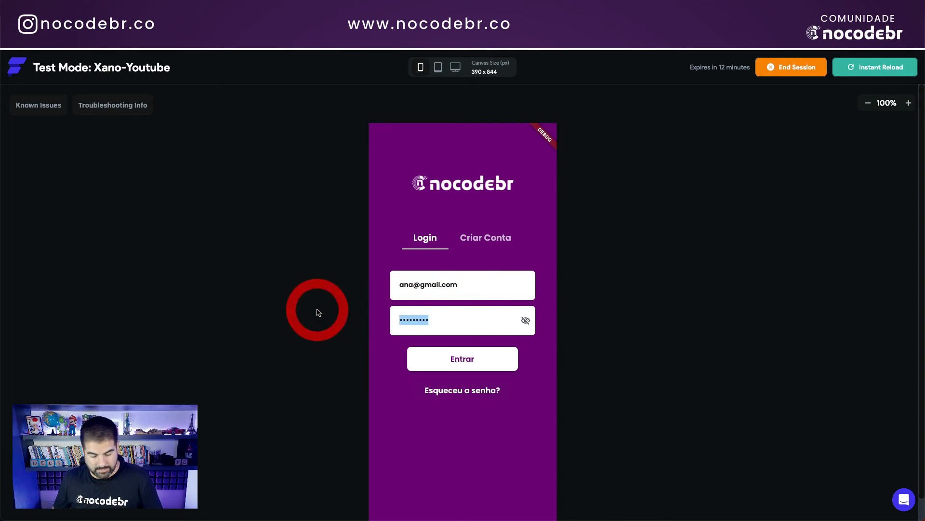
type("12")
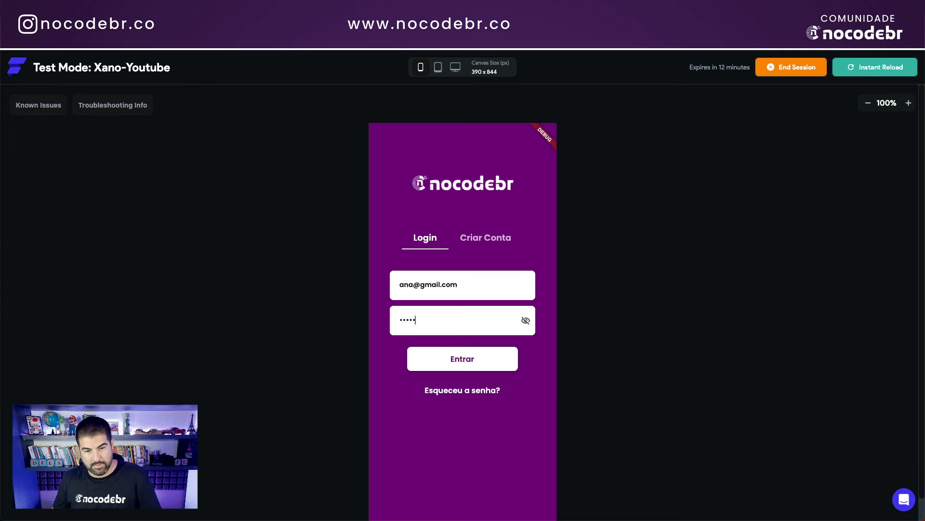
left_click(452, 357)
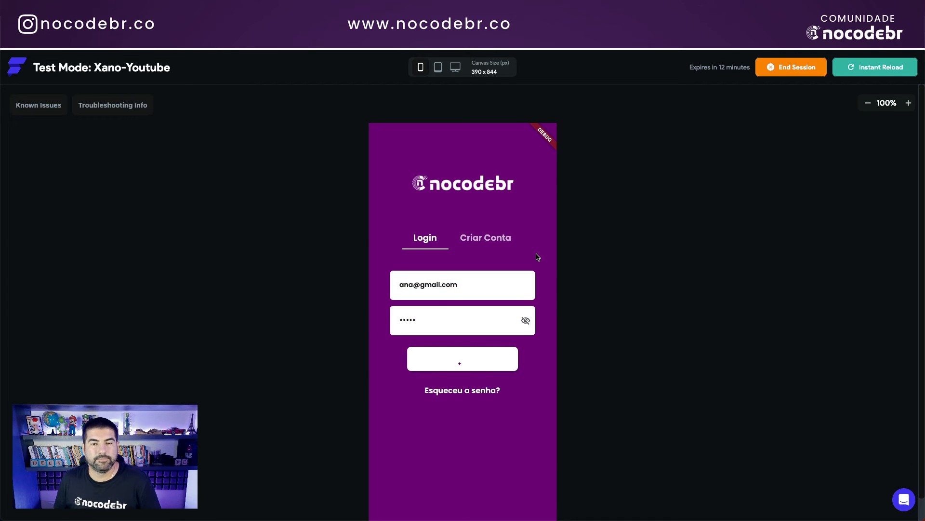
Step: Add CEP 14040-903 to the user's list
left_click(409, 223)
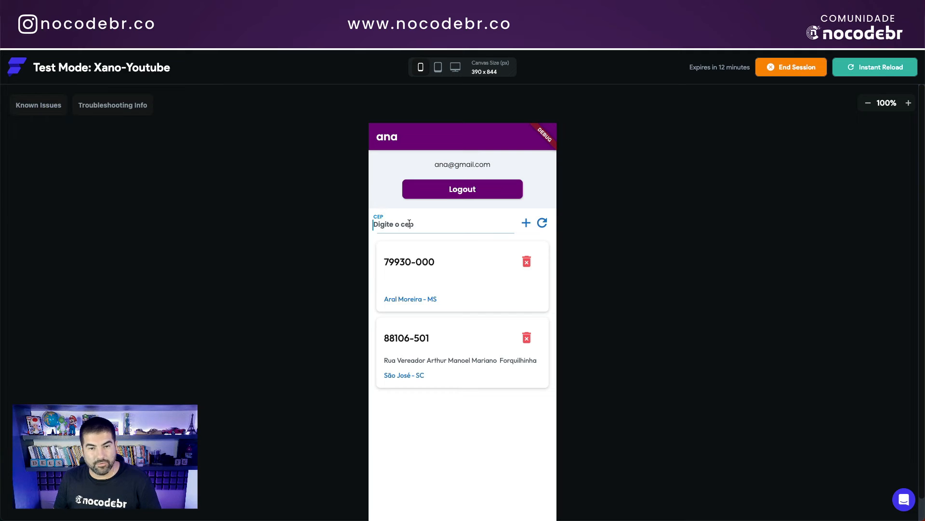
type("14040-903")
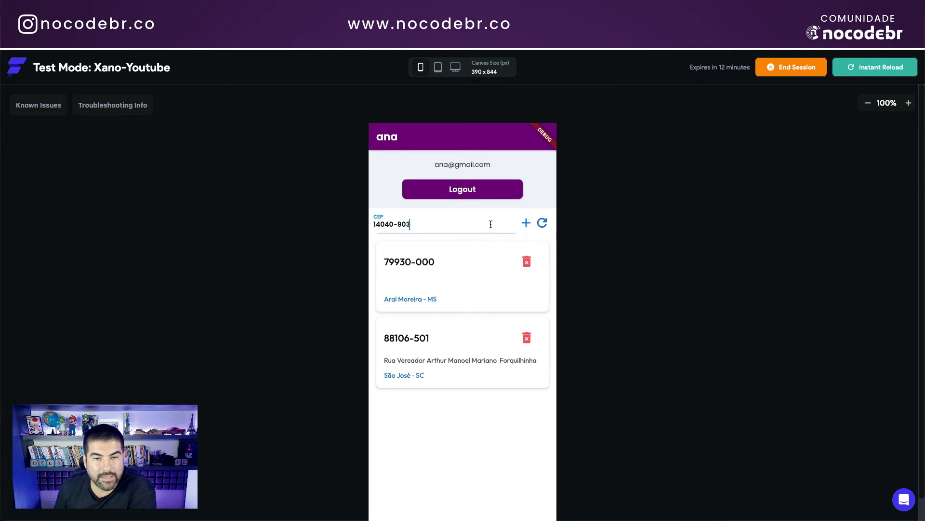
left_click(528, 226)
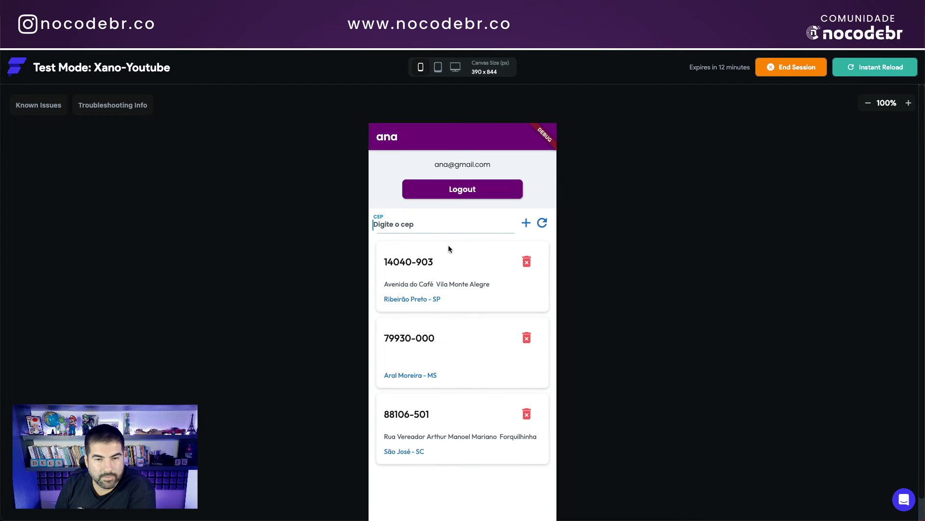
Step: In Xano's Default API group, open the POST /ceps endpoint
left_click(102, 28)
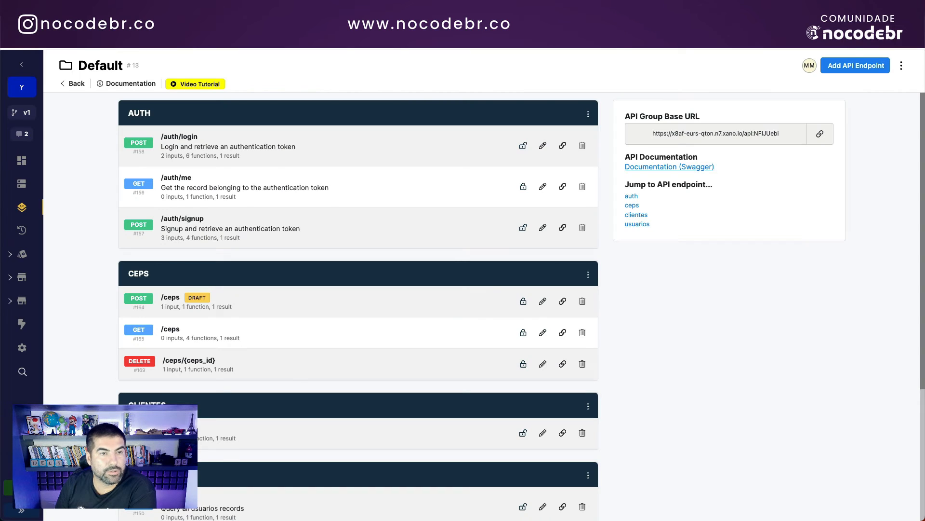
left_click(84, 215)
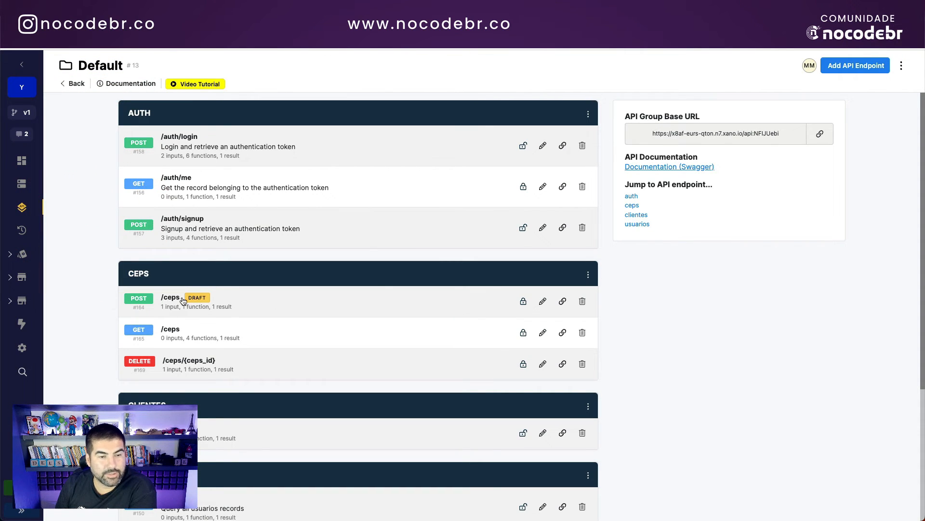
left_click(183, 298)
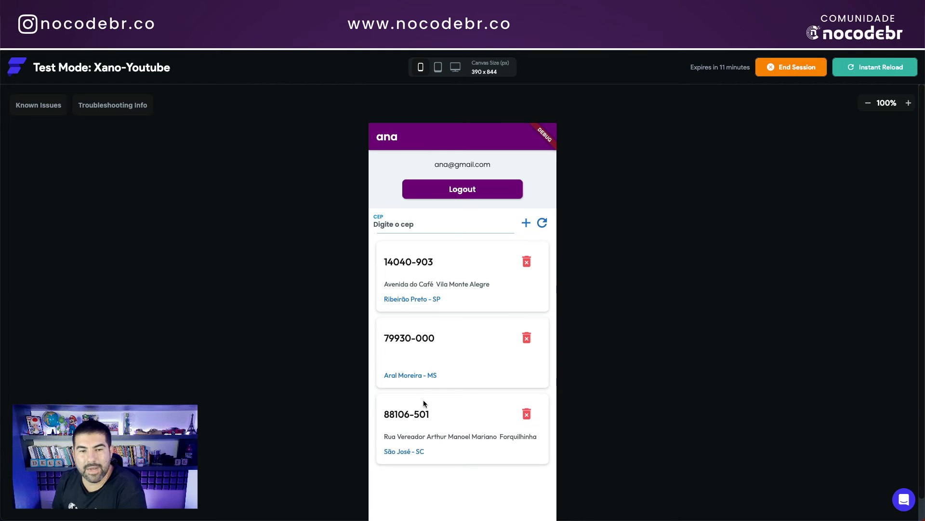
Step: Switch from the test app to the Xano ceps table with its 21 records
left_click(490, 290)
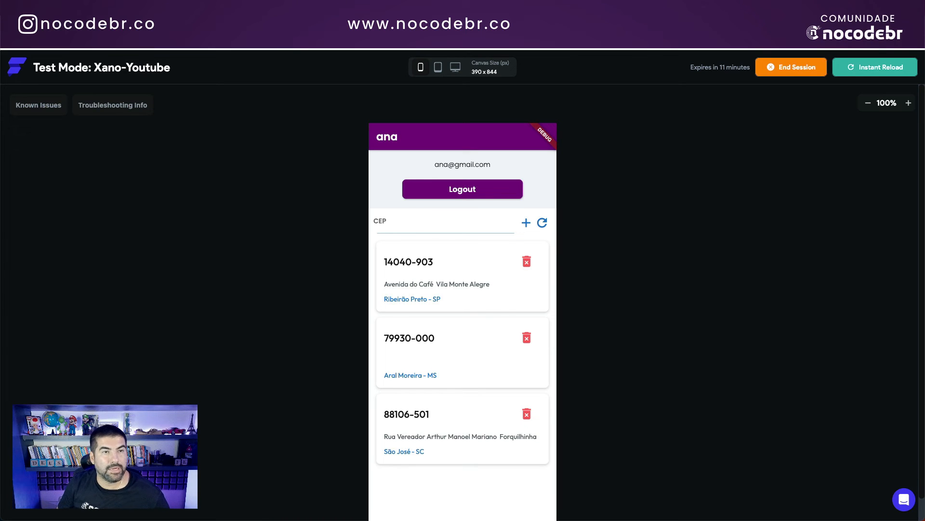
left_click(181, 26)
scroll(359, 395, "down", 1)
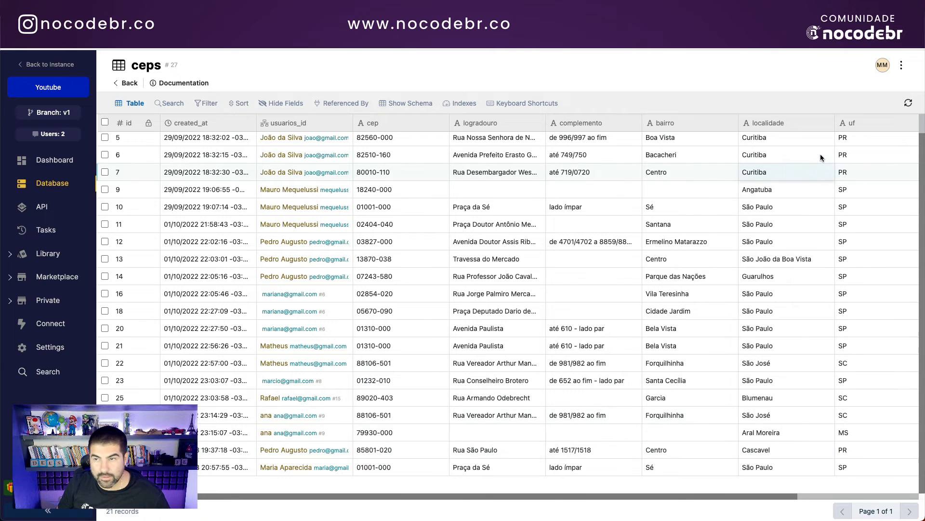
Step: Refresh the ceps table and reassign record 23's usuarios_id to the logged-in test user
scroll(822, 158, "up", 1)
left_click(909, 103)
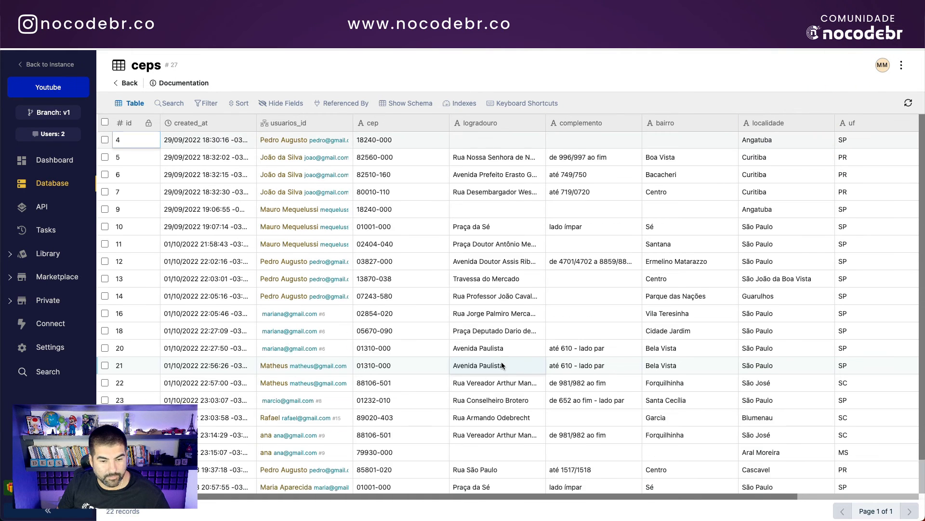
scroll(501, 361, "down", 1)
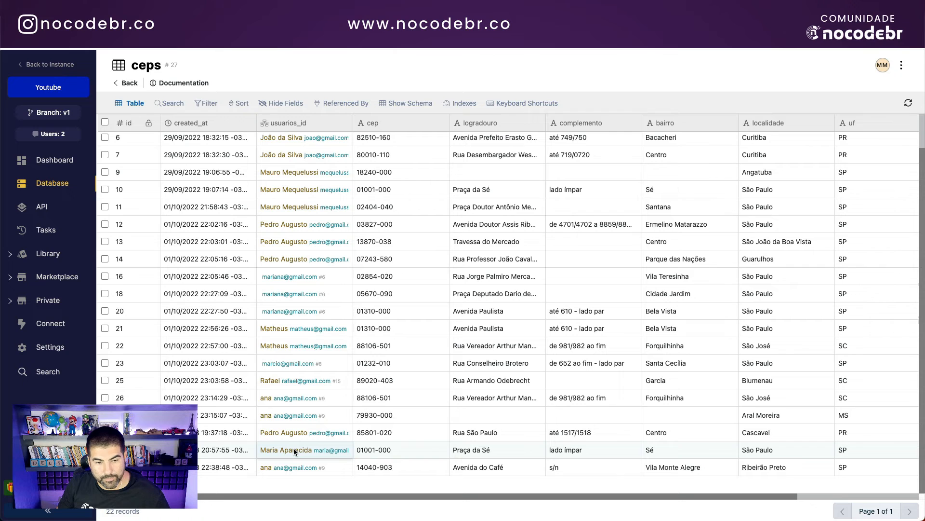
left_click(299, 363)
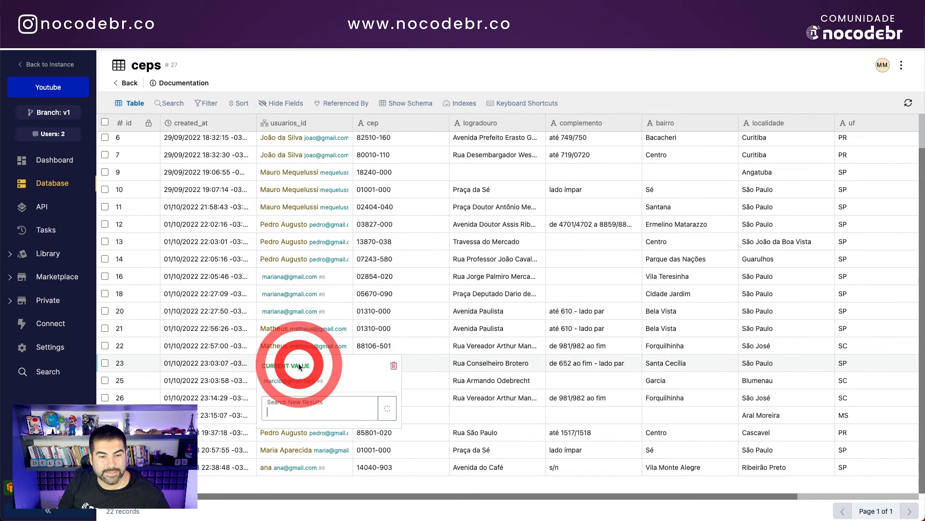
left_click(299, 364)
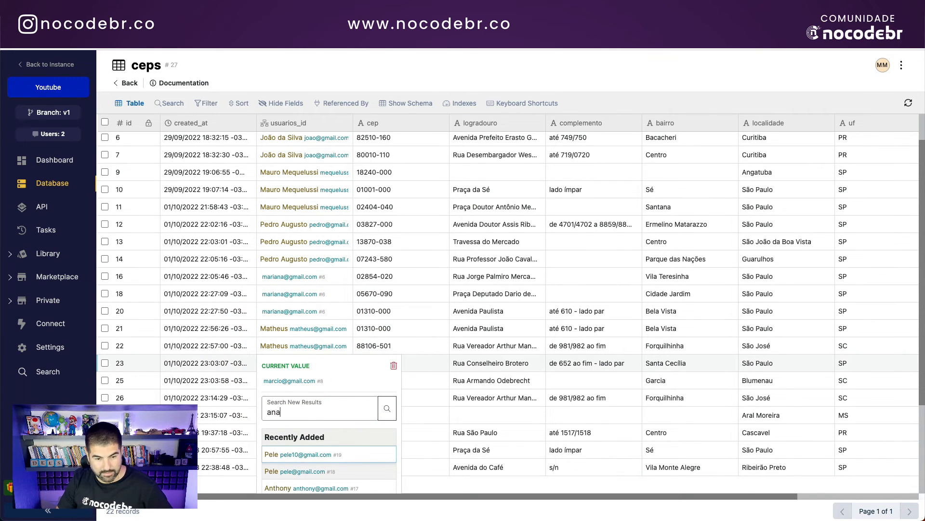
left_click(313, 480)
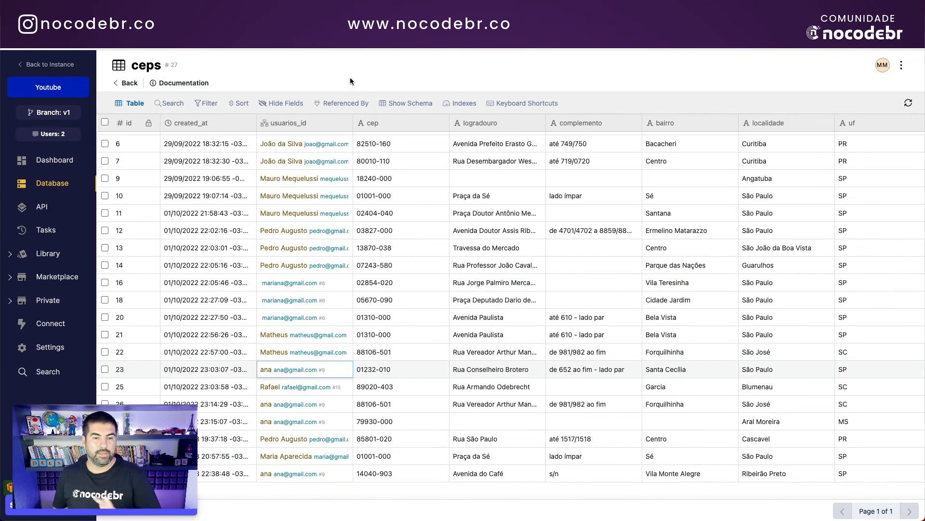
Step: Refresh the test app's CEP list and find the new 01232-010 São Paulo - SP card
left_click(345, 62)
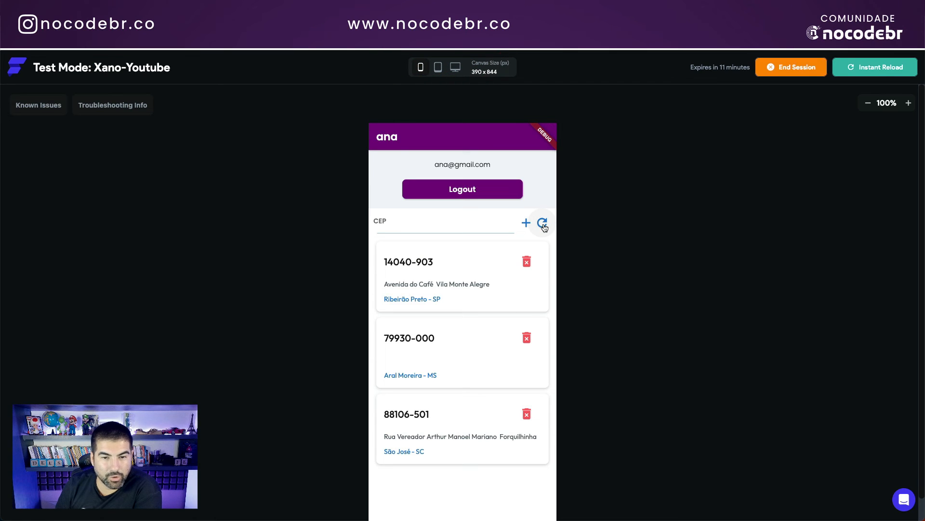
left_click(543, 224)
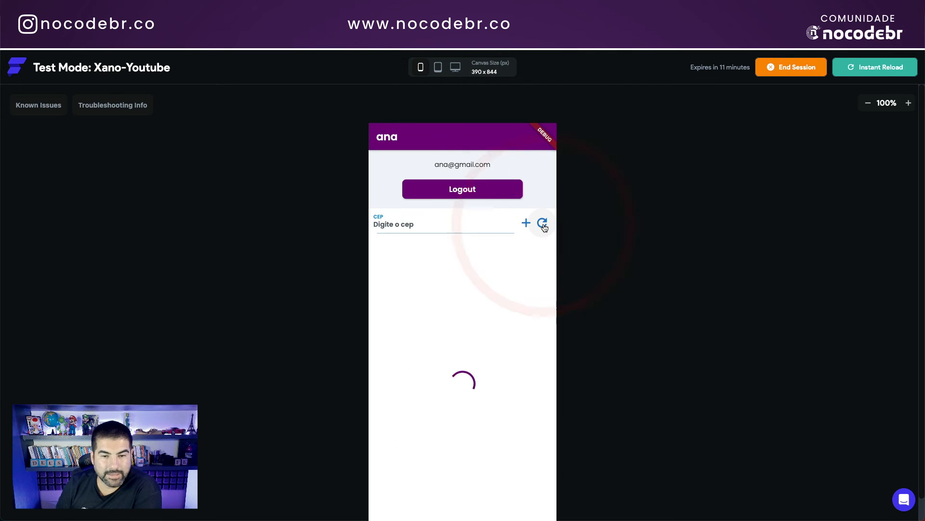
scroll(440, 366, "down", 1)
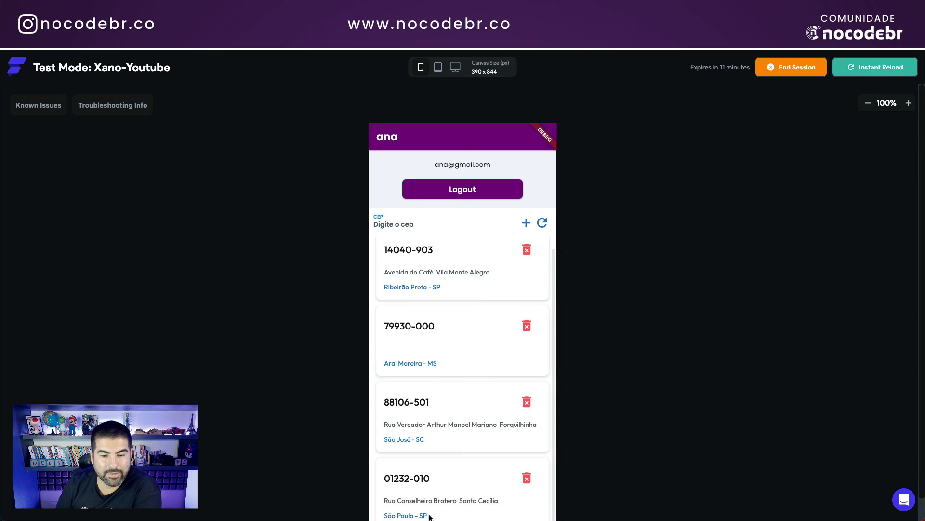
left_click(378, 207)
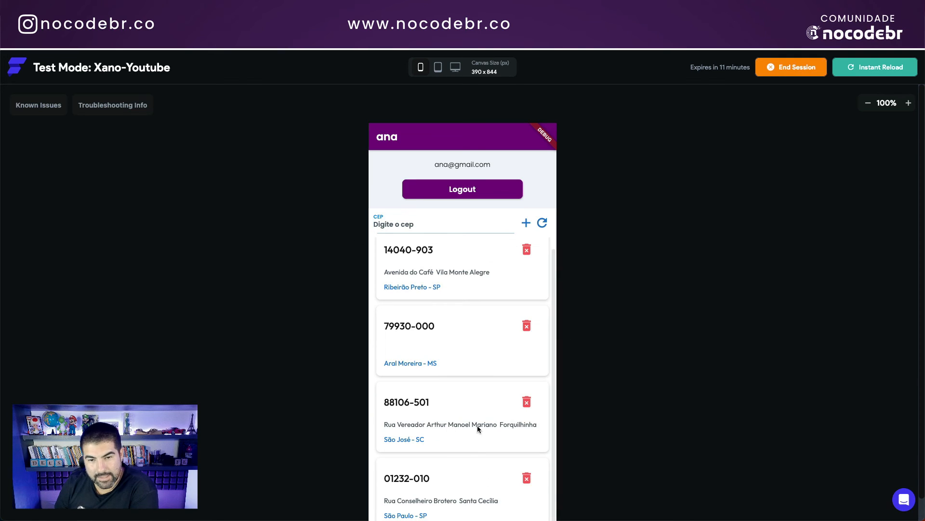
scroll(487, 297, "up", 1)
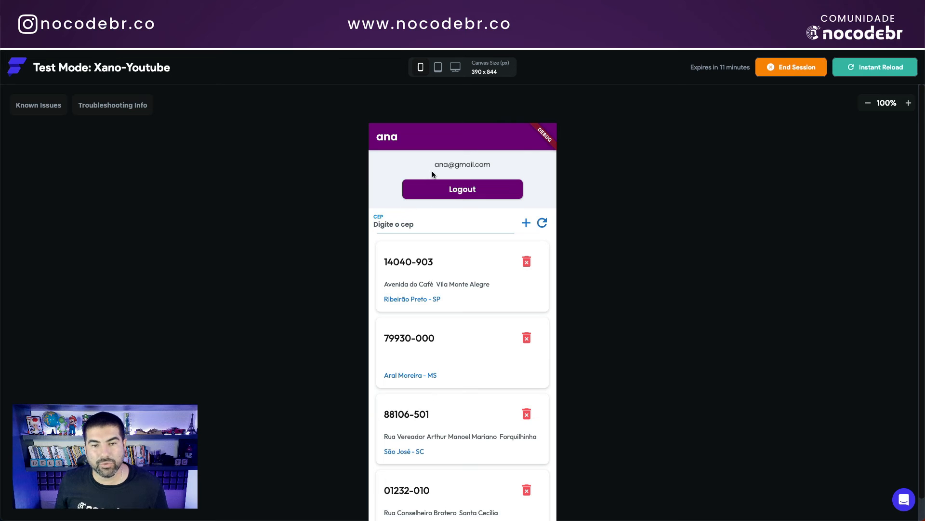
Step: Log out and log in as another existing user with their e-mail and password
left_click(459, 190)
left_click(418, 285)
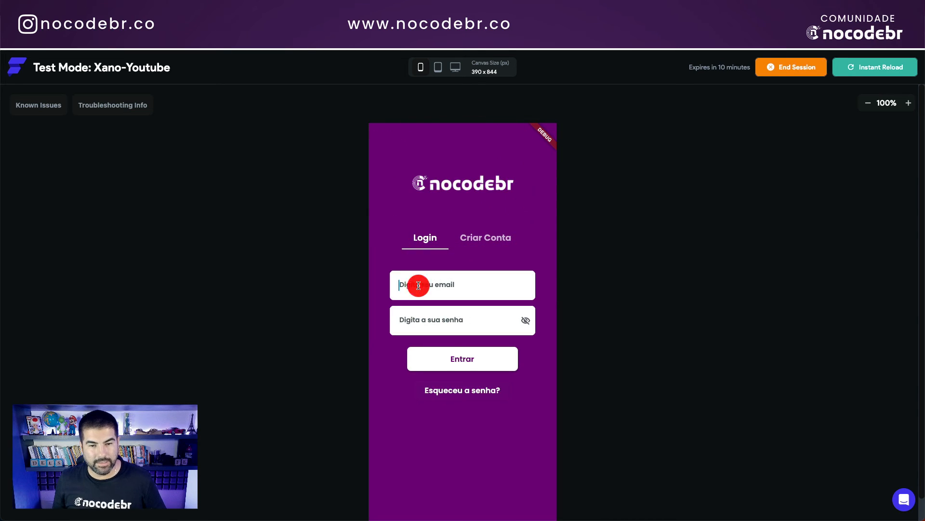
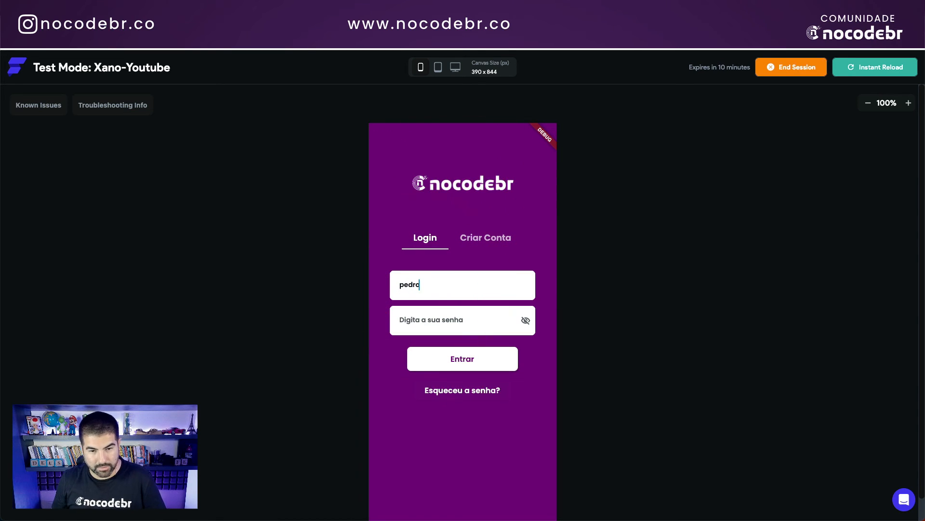
left_click(458, 320)
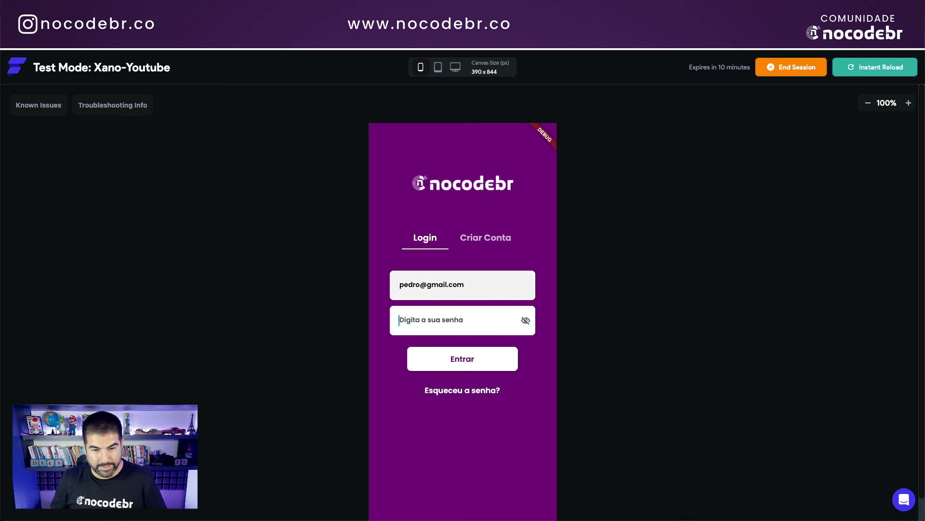
type("123")
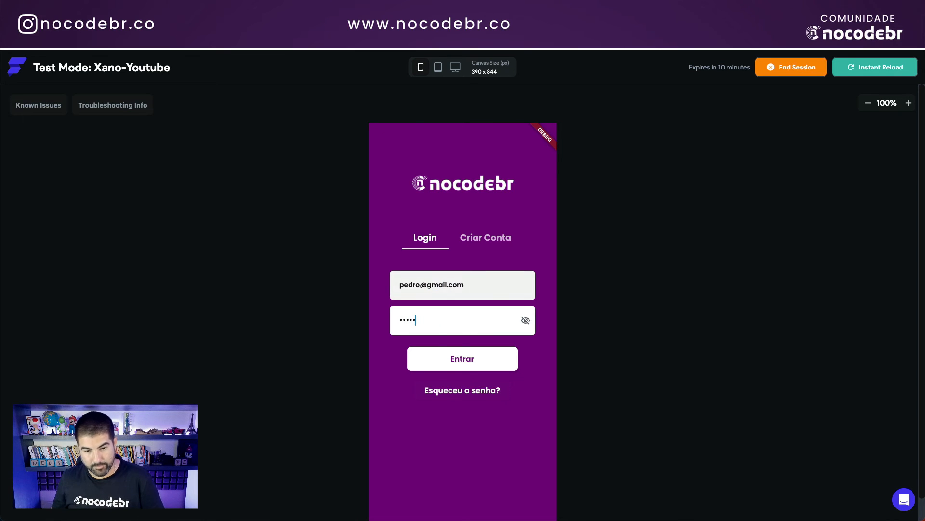
left_click(460, 359)
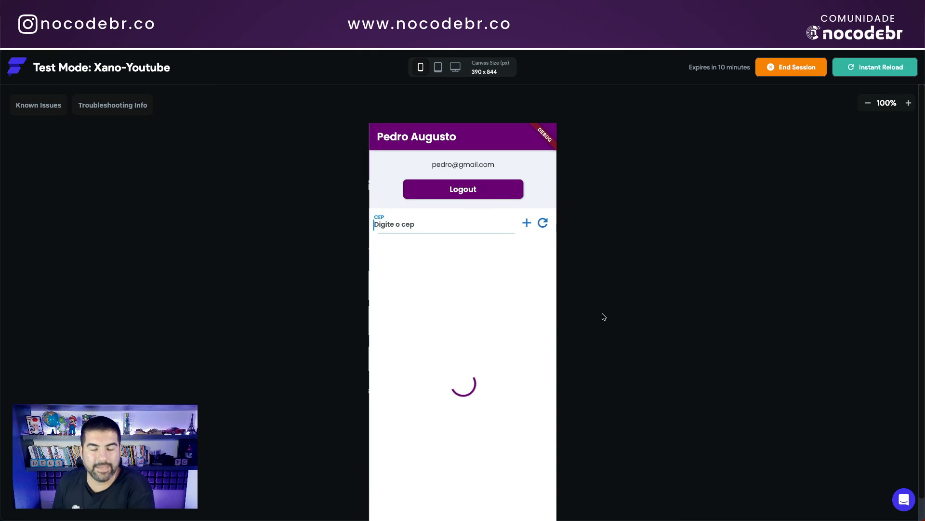
scroll(446, 331, "down", 2)
scroll(448, 367, "up", 1)
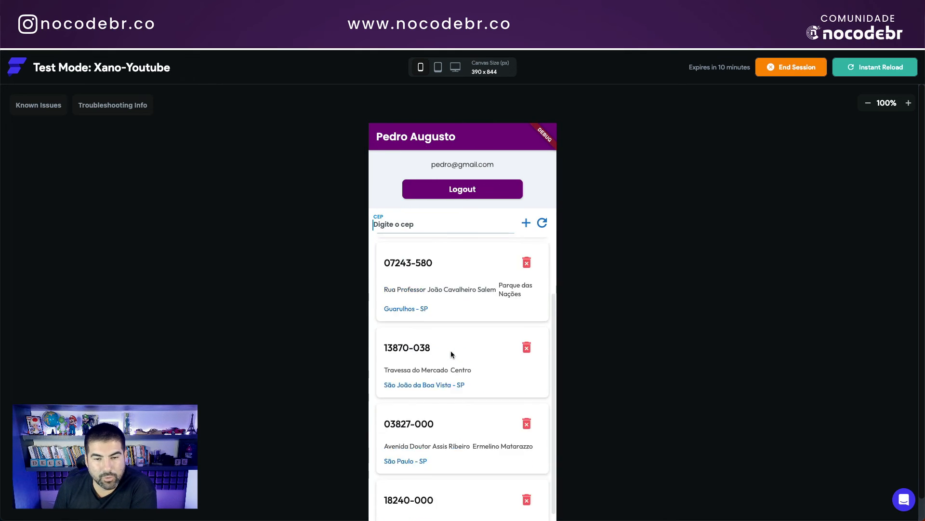
scroll(452, 354, "down", 1)
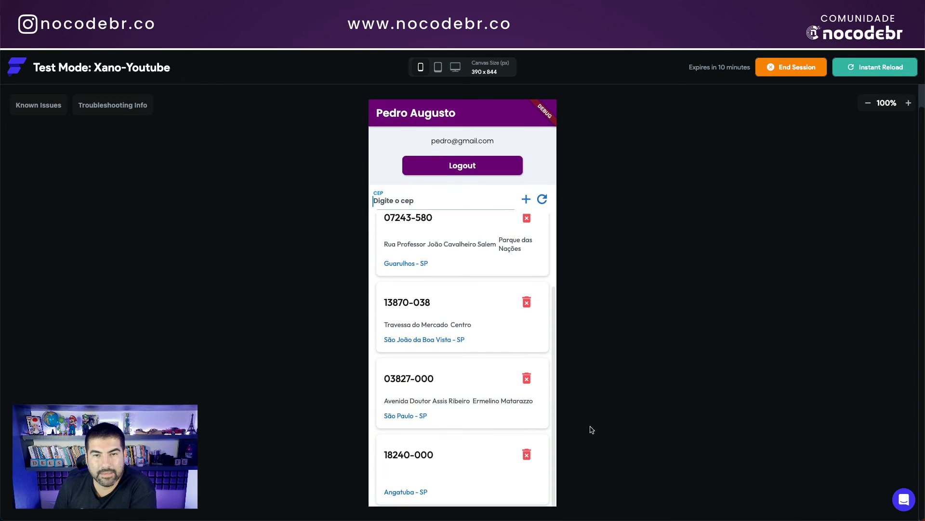
scroll(497, 405, "up", 2)
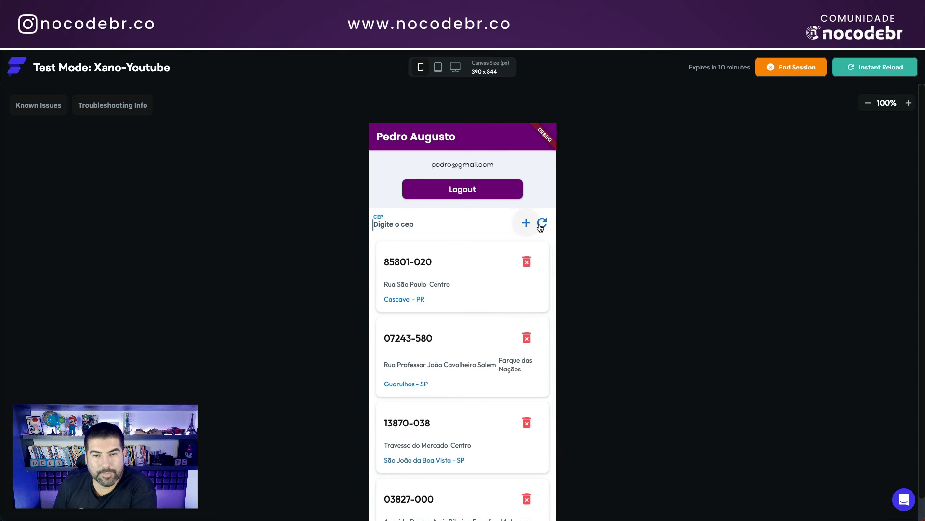
Step: Delete the CEP 85801-020 card, then switch to the Xano ceps table
left_click(526, 264)
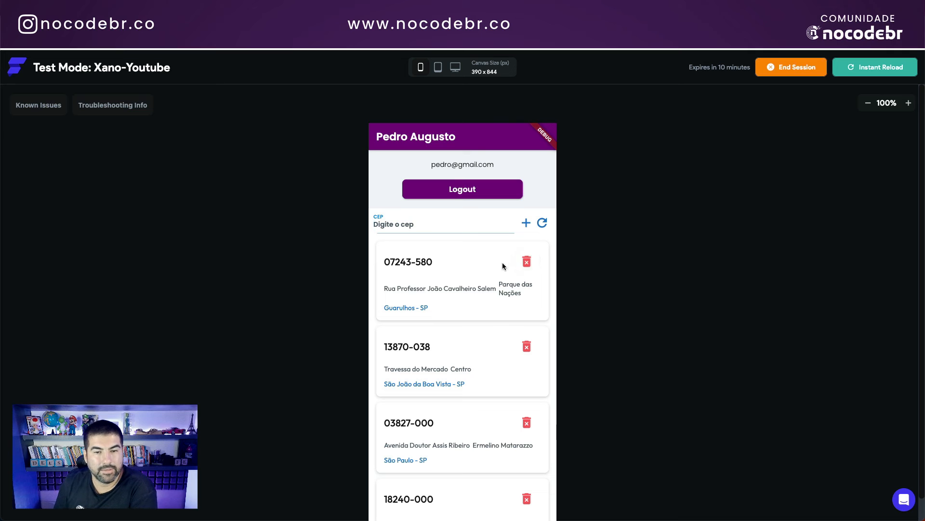
left_click(396, 262)
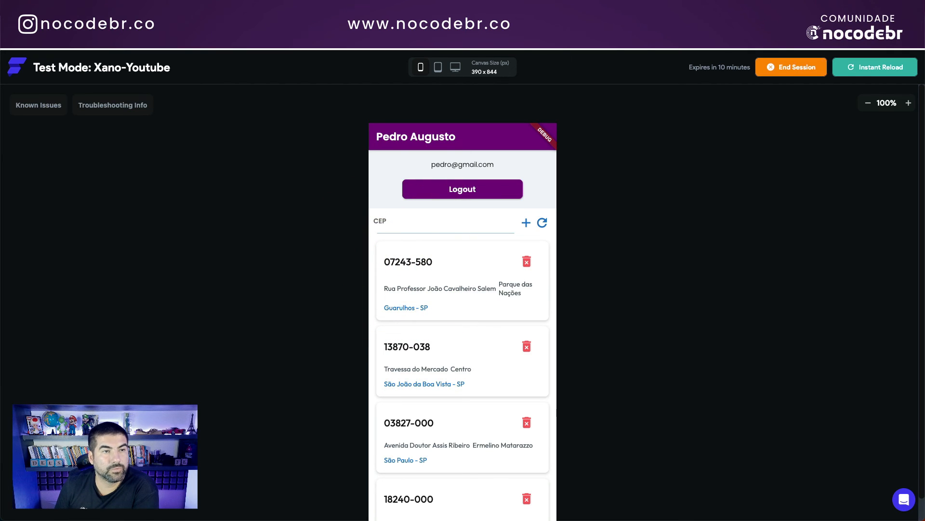
left_click(102, 27)
left_click(186, 29)
Step: Widen the usuarios_id column and filter the ceps table to usuarios_id = 4
scroll(289, 130, "down", 1)
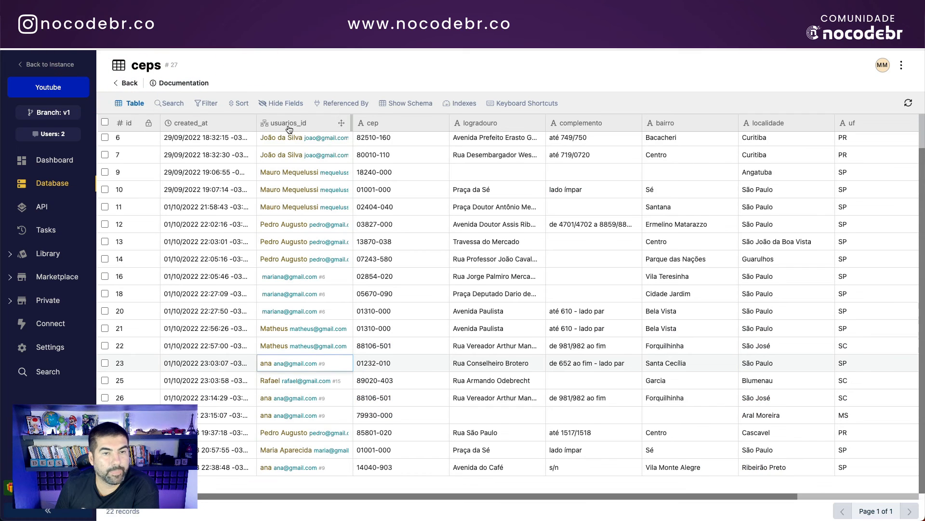
left_click(303, 430)
left_click_drag(353, 123, 419, 124)
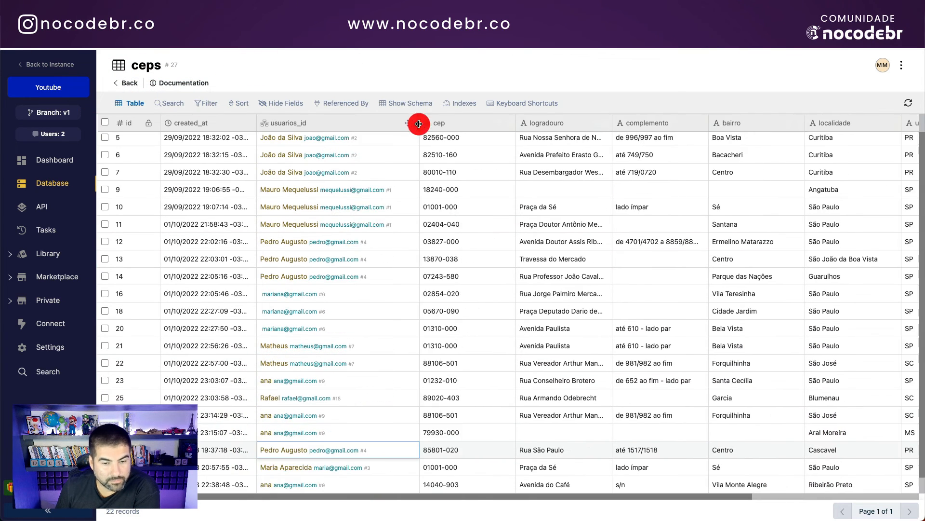
left_click(207, 104)
left_click(214, 146)
left_click(220, 139)
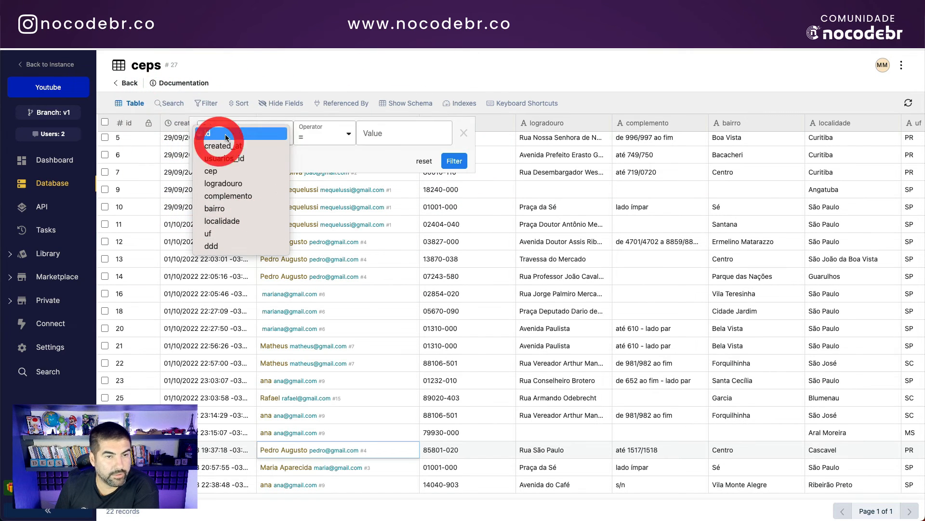
left_click(233, 158)
left_click(383, 129)
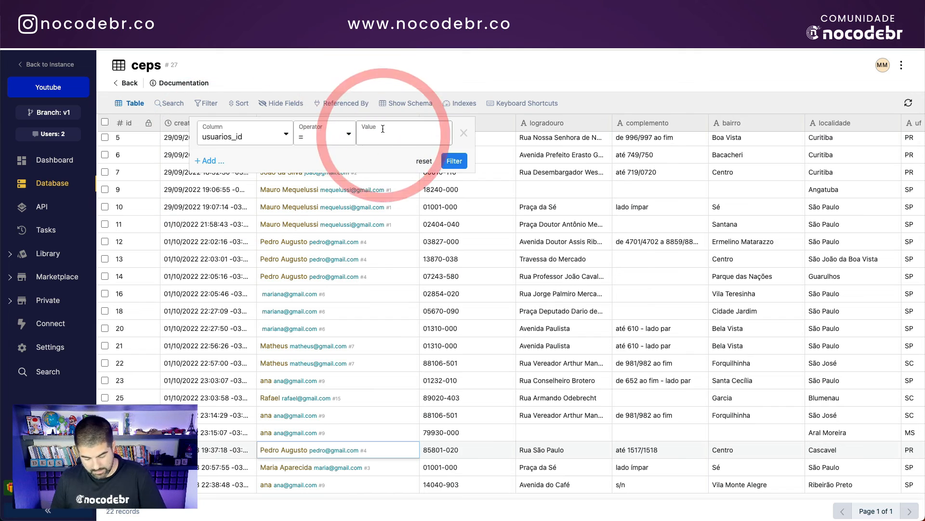
type("4")
left_click(452, 160)
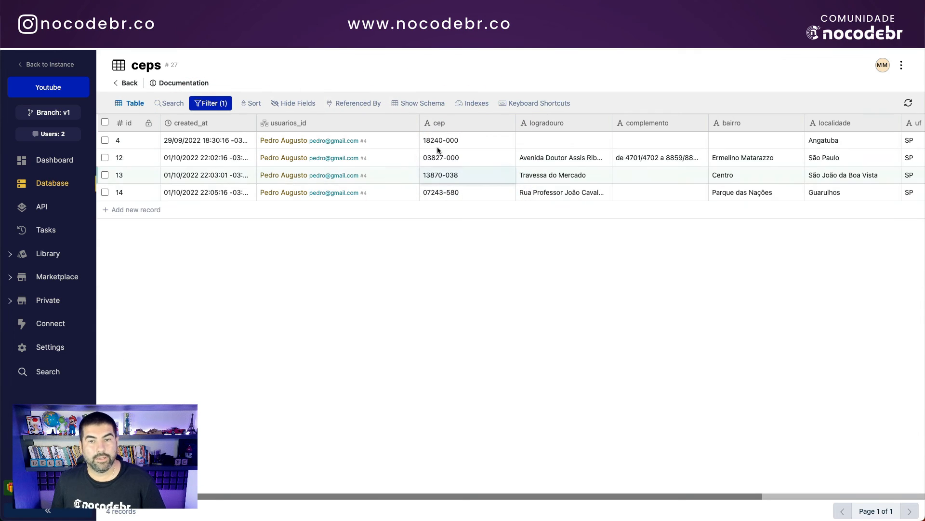
Step: Delete the 18240-000 card in the test app, leaving three CEP cards
left_click(418, 24)
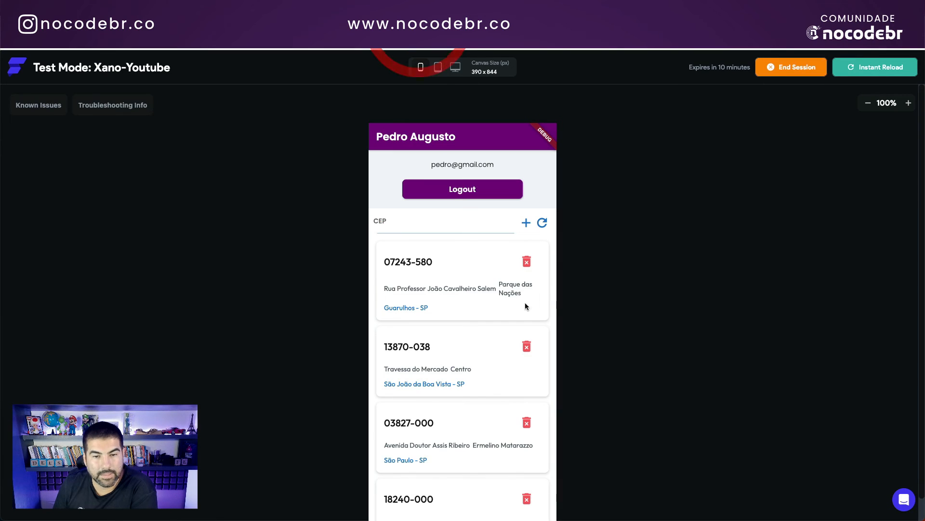
scroll(464, 345, "down", 1)
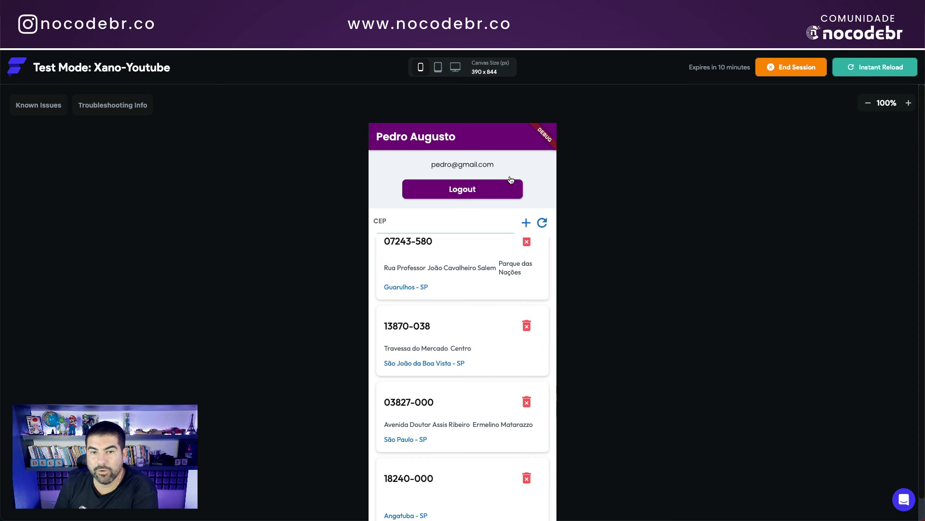
scroll(483, 246, "up", 1)
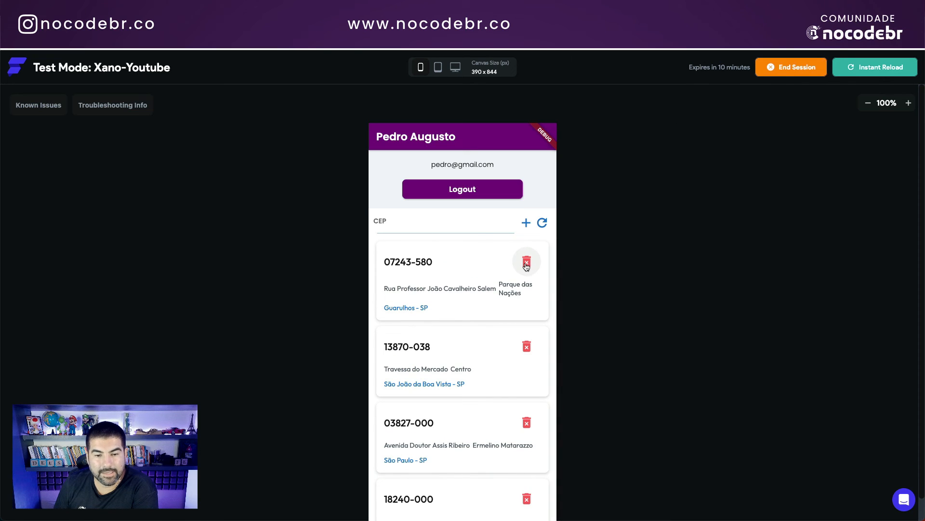
scroll(488, 424, "down", 1)
left_click(522, 479)
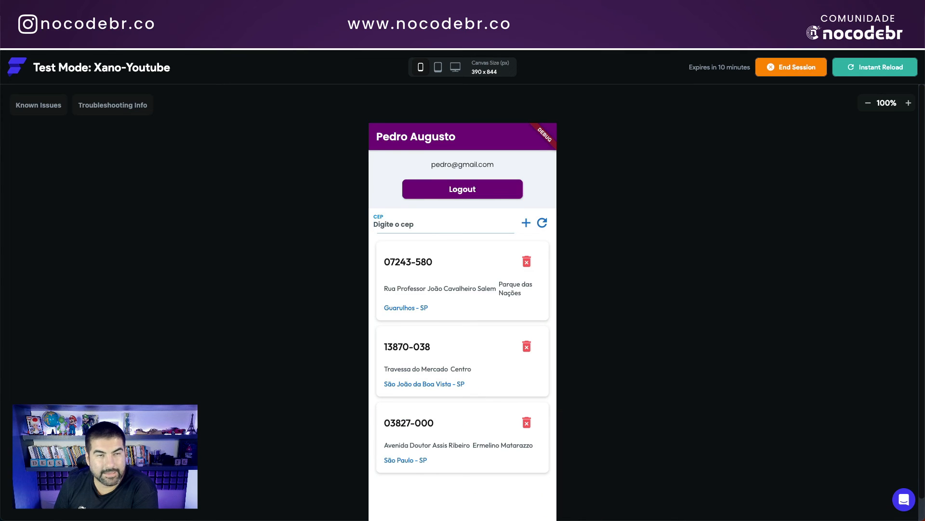
left_click(208, 40)
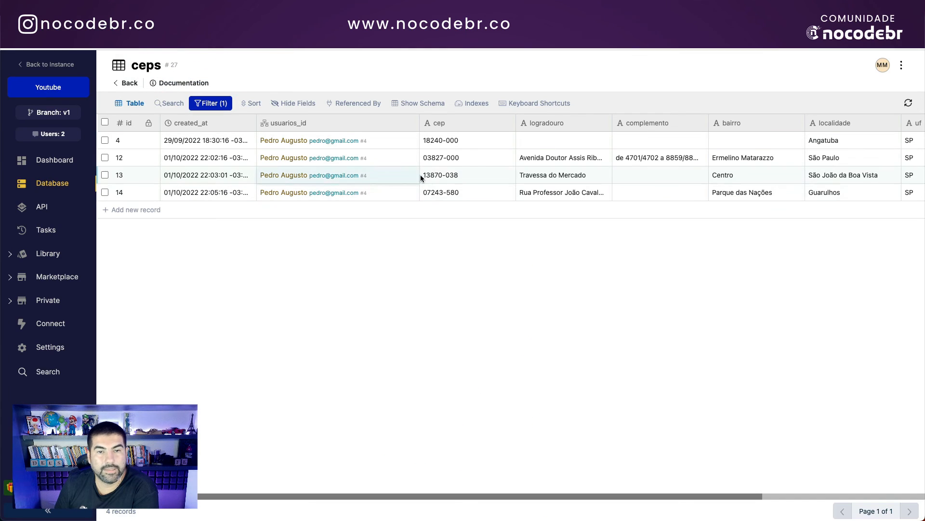
Step: Refresh Xano's ceps table to confirm only three records remain, without 18240-000
left_click(909, 103)
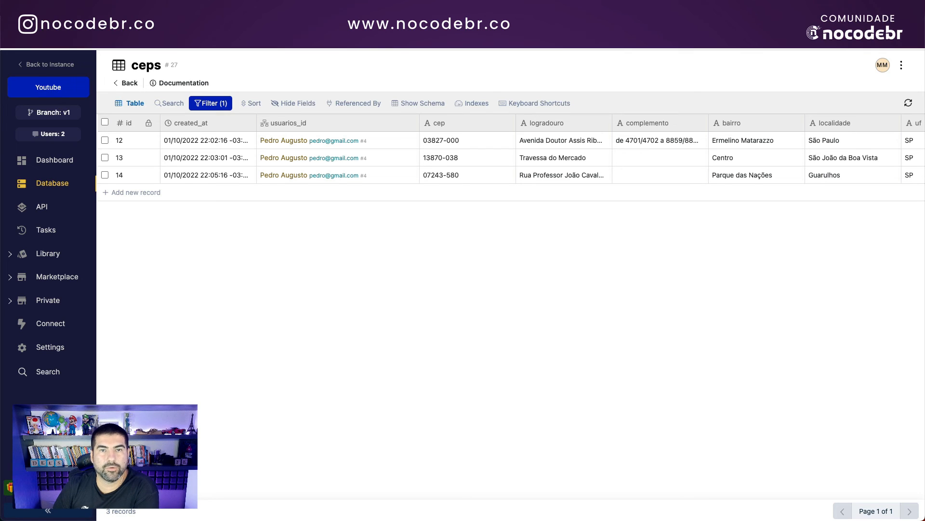
left_click(396, 37)
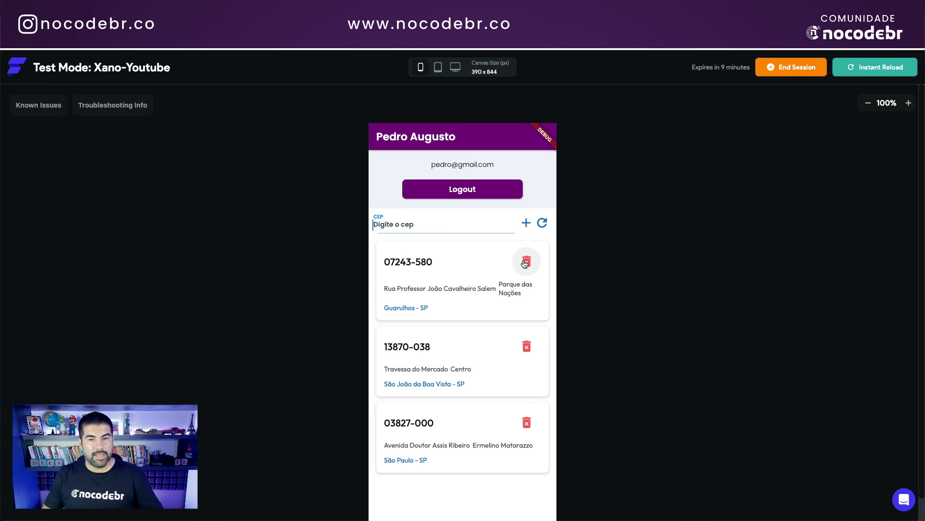
Step: Log out and sign in as the second user with their email and password
left_click(462, 226)
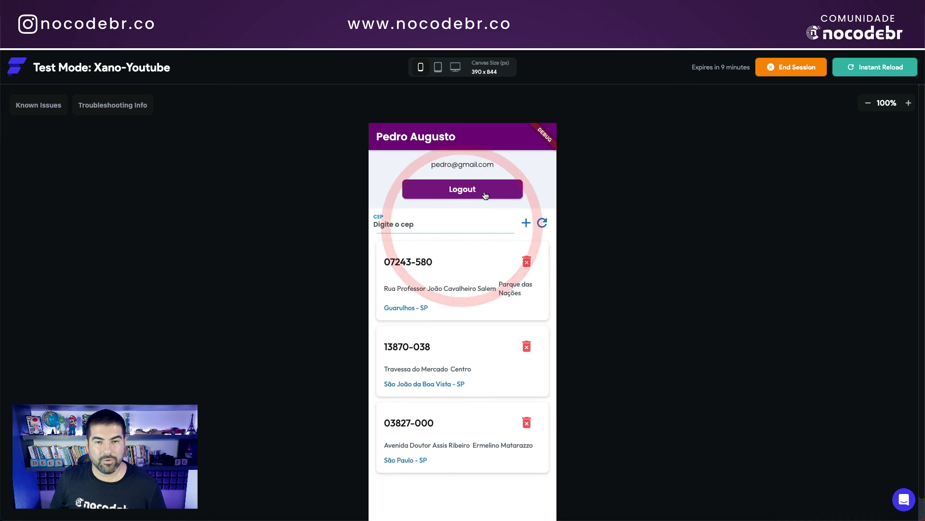
left_click(484, 192)
left_click(429, 287)
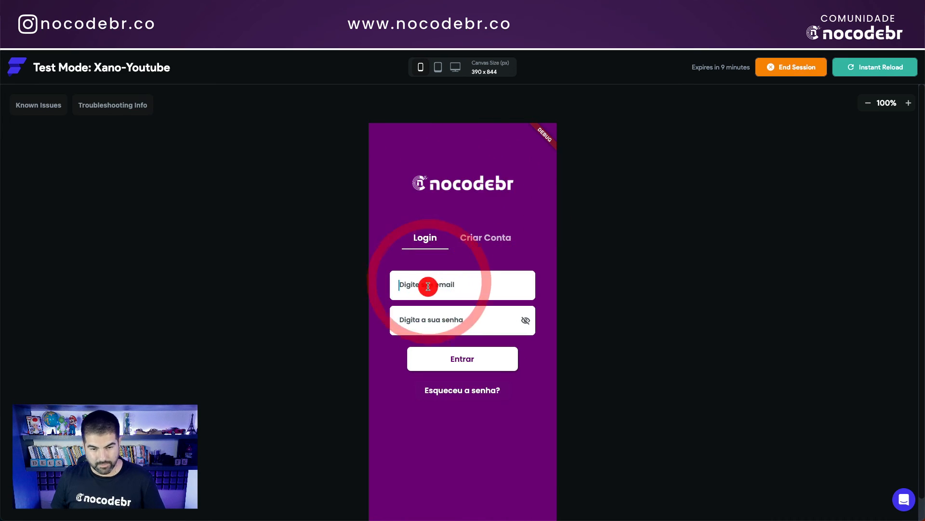
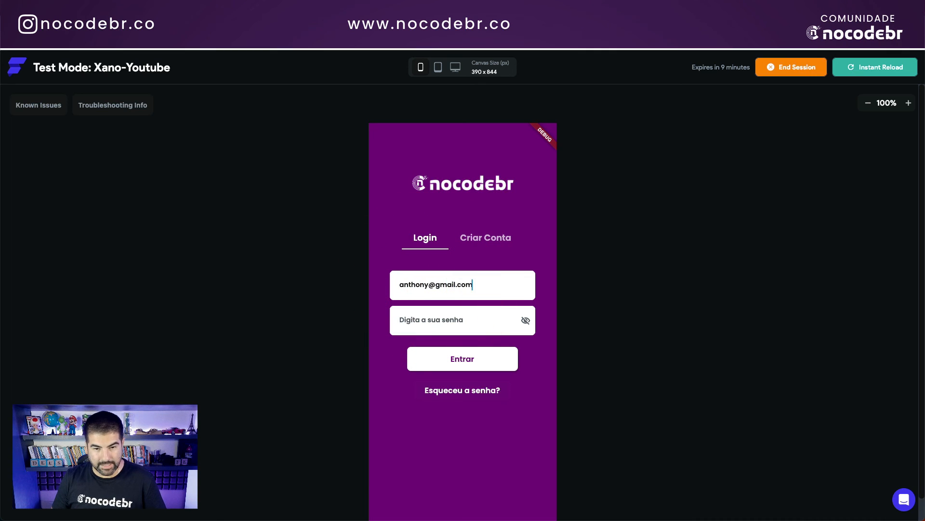
key("Tab")
type("123")
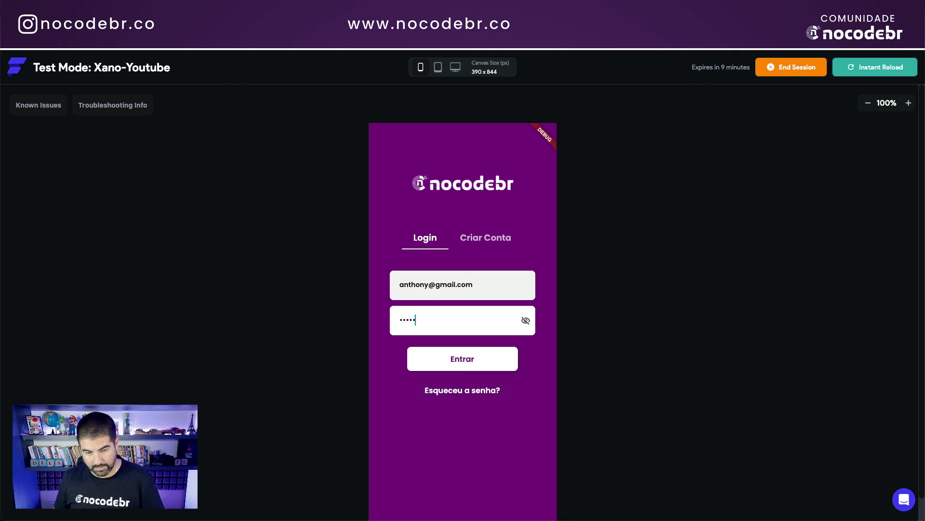
left_click(449, 359)
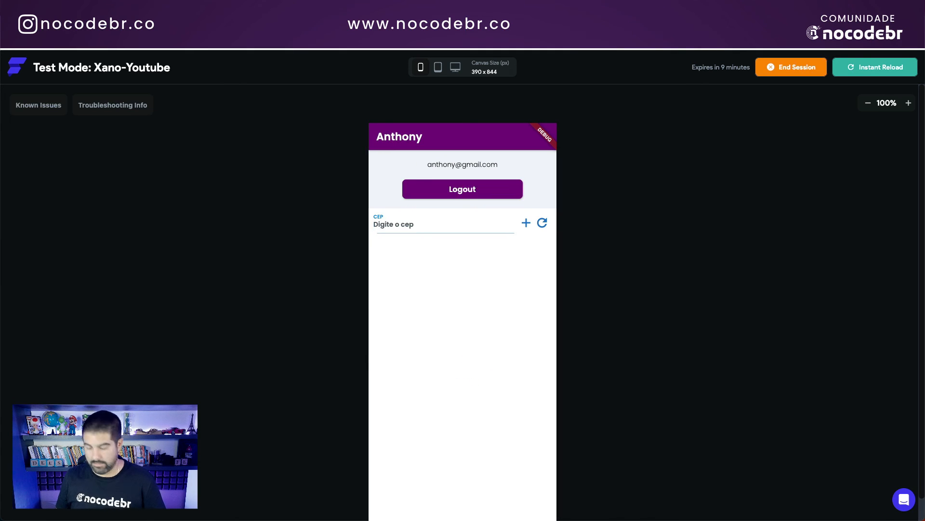
Step: Add the incomplete CEP 06310-03 and reload the saved CEP list
left_click(425, 223)
type("06310-03")
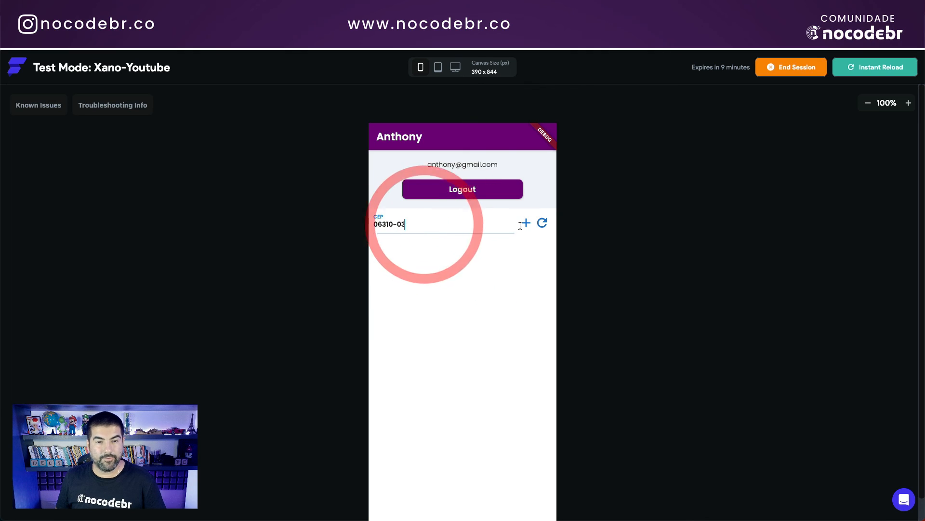
left_click(526, 225)
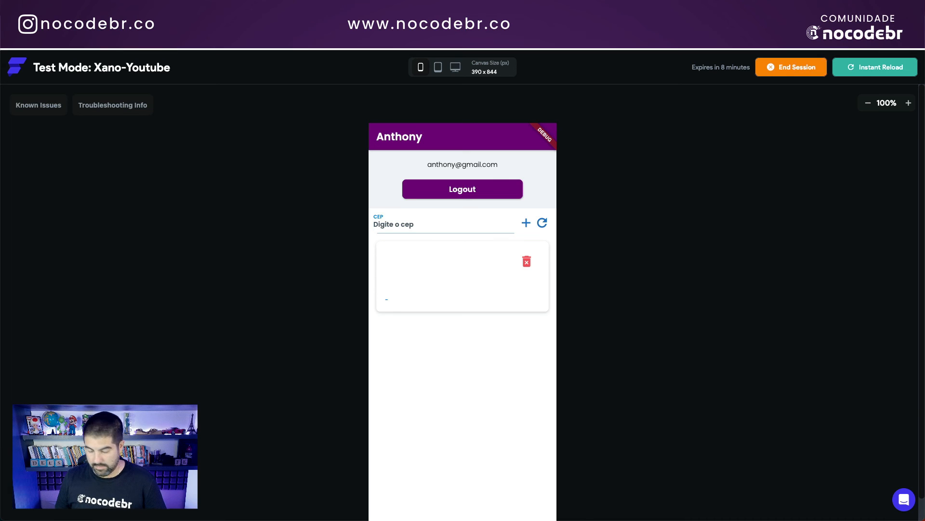
left_click(443, 224)
type("14040-903")
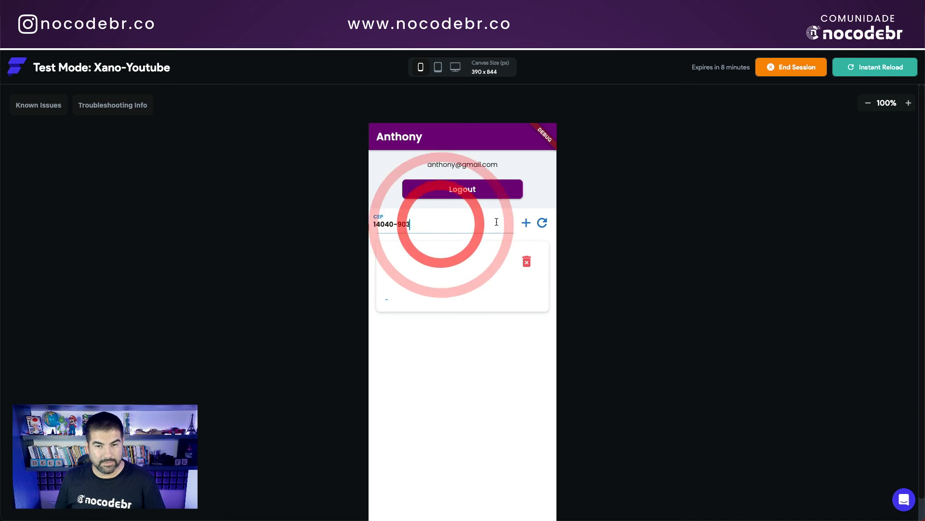
left_click(542, 222)
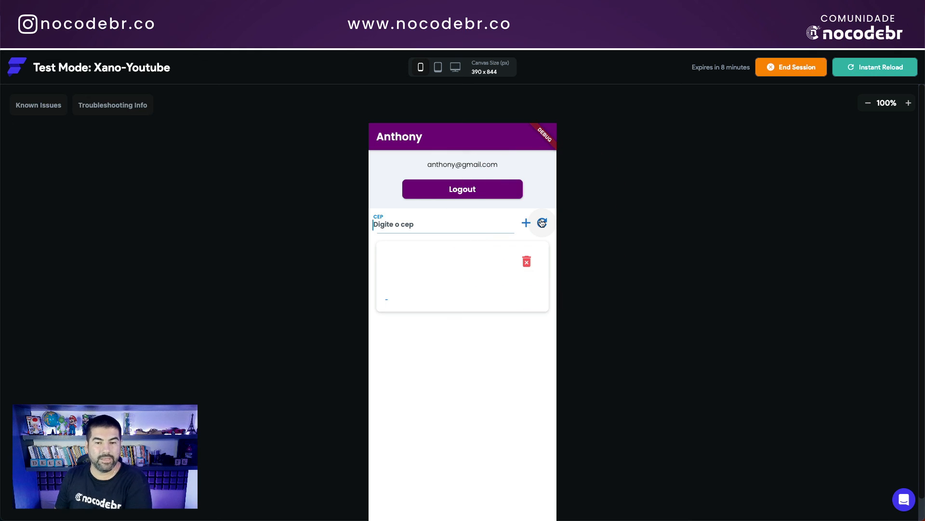
Step: Add CEPs 14040-903 and 01001-000 to the test app's list
left_click(497, 223)
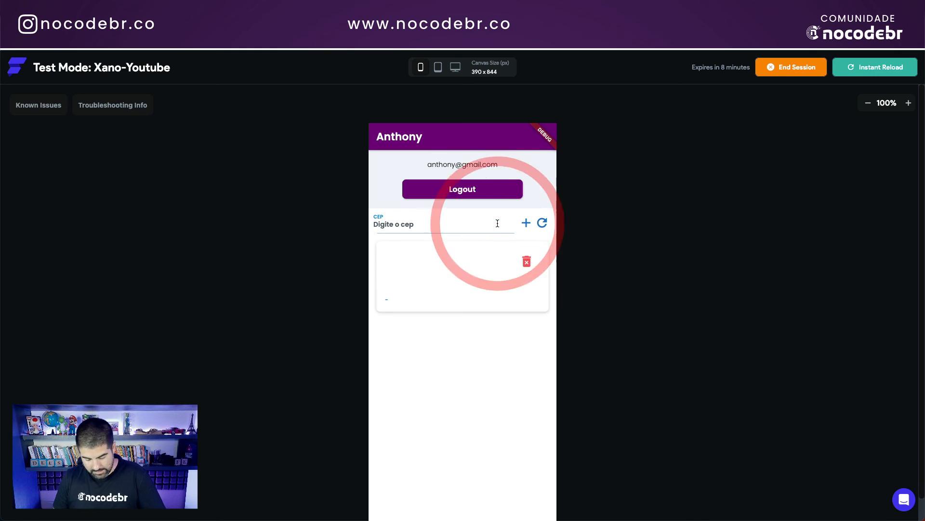
type("14040-903")
left_click(527, 222)
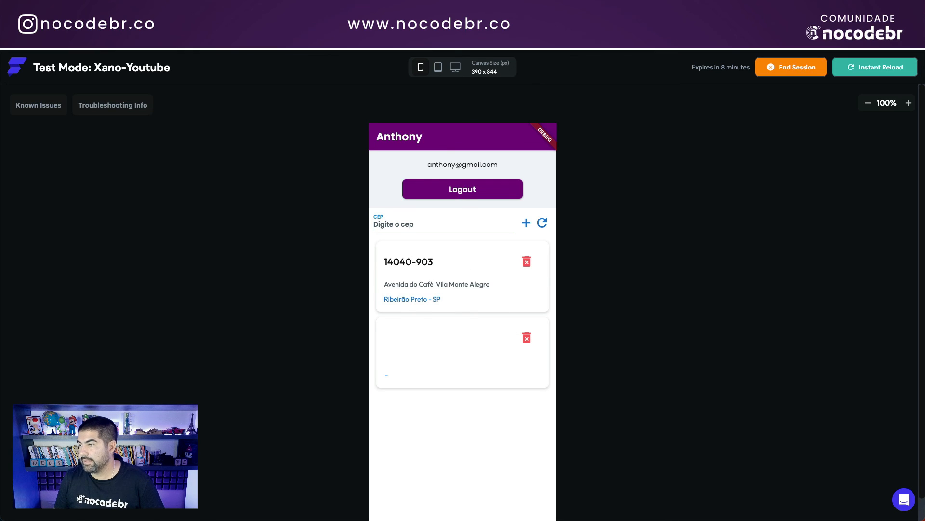
left_click(419, 223)
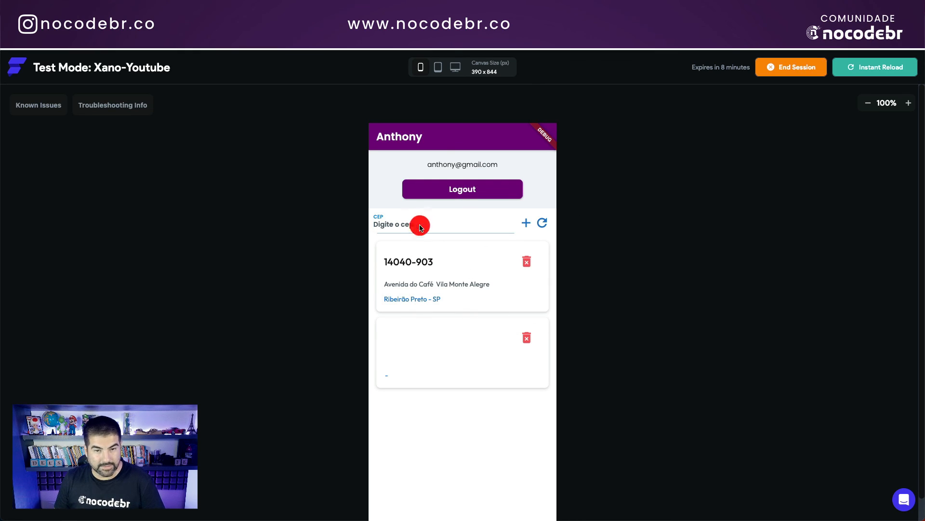
type("01001-000")
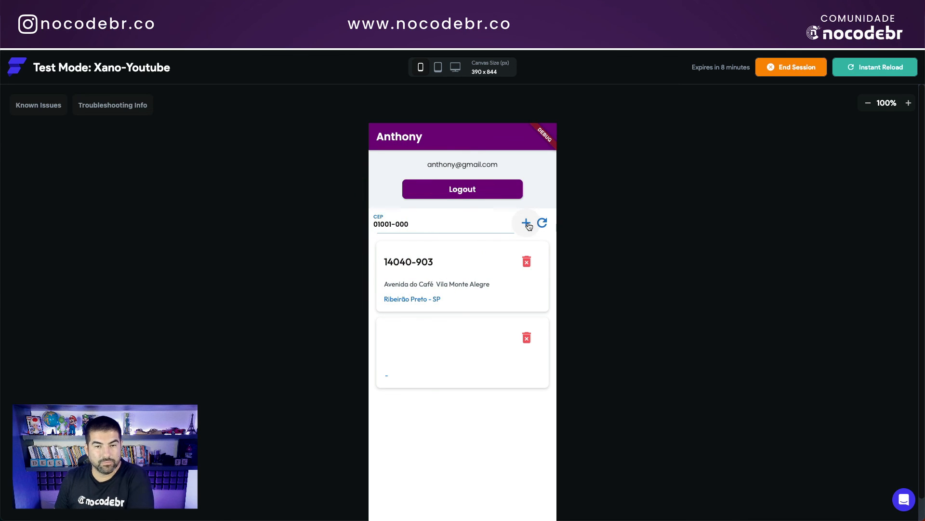
left_click(528, 224)
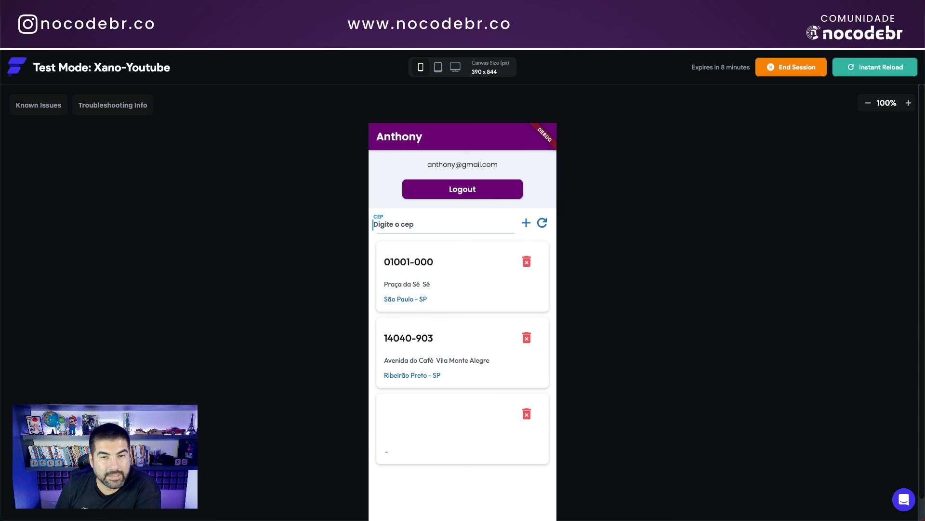
left_click(223, 32)
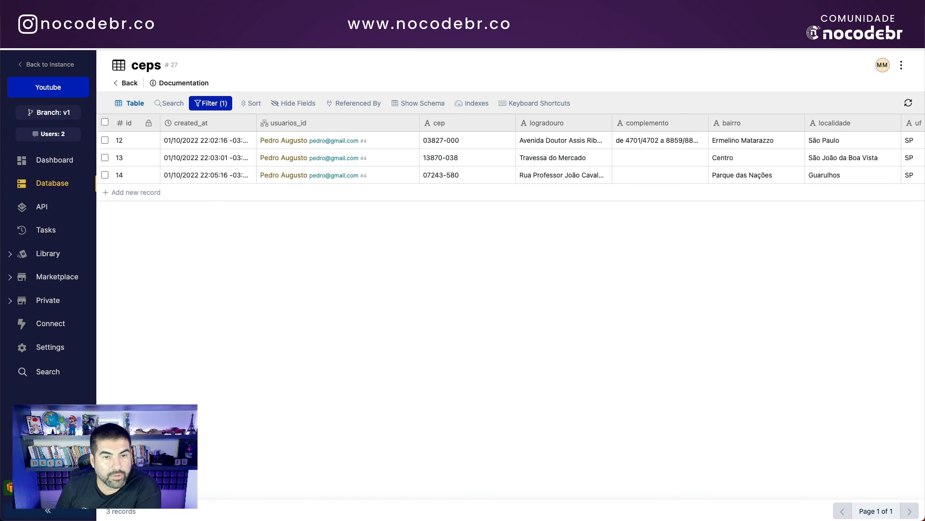
Step: Reset the ceps table filter and filter usuarios_id by 17
left_click(199, 102)
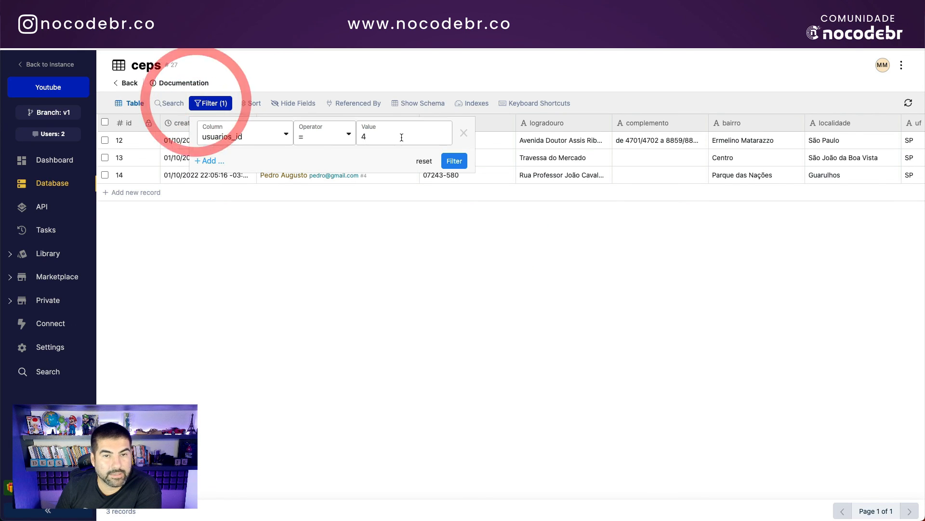
left_click(426, 161)
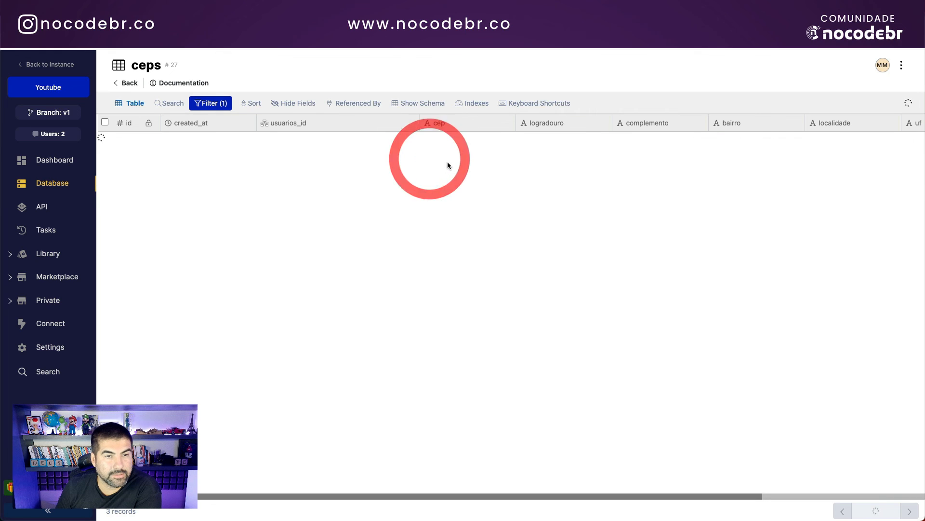
scroll(426, 434, "down", 1)
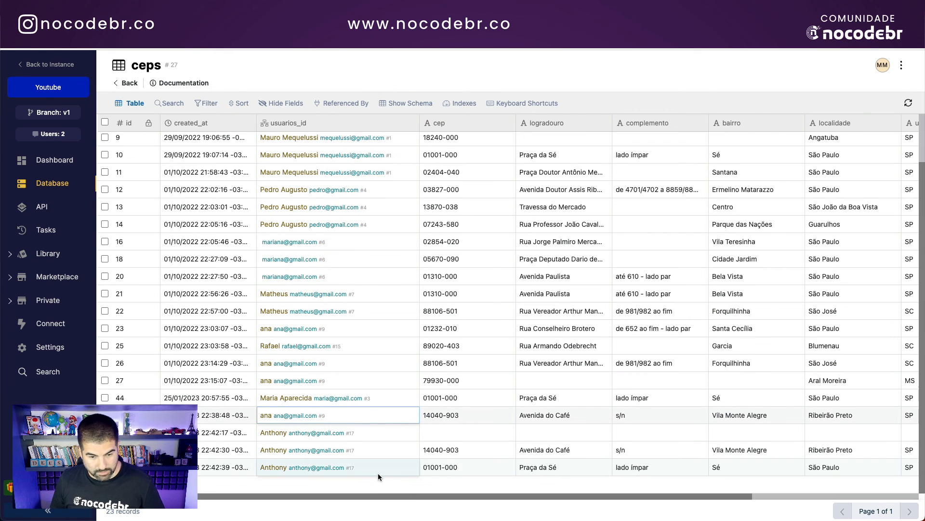
left_click(207, 107)
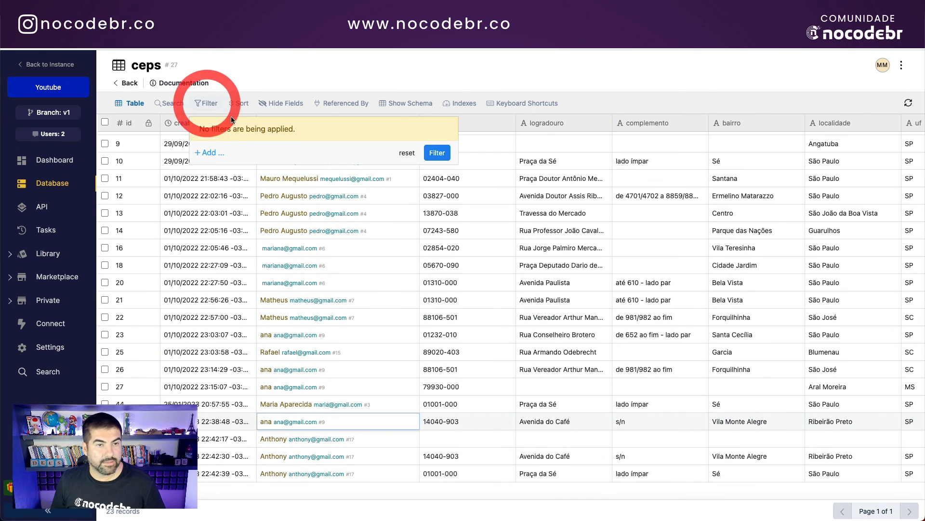
left_click(207, 150)
left_click(249, 135)
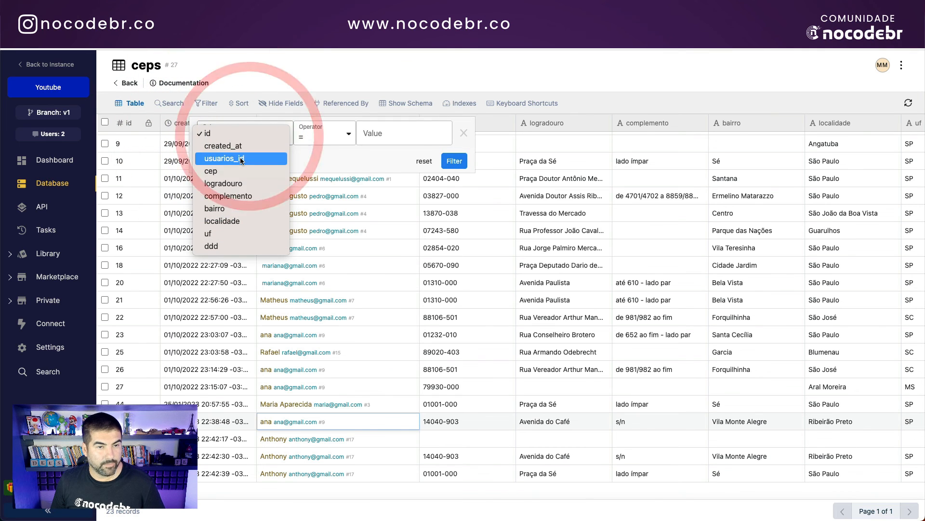
left_click(236, 158)
left_click(404, 135)
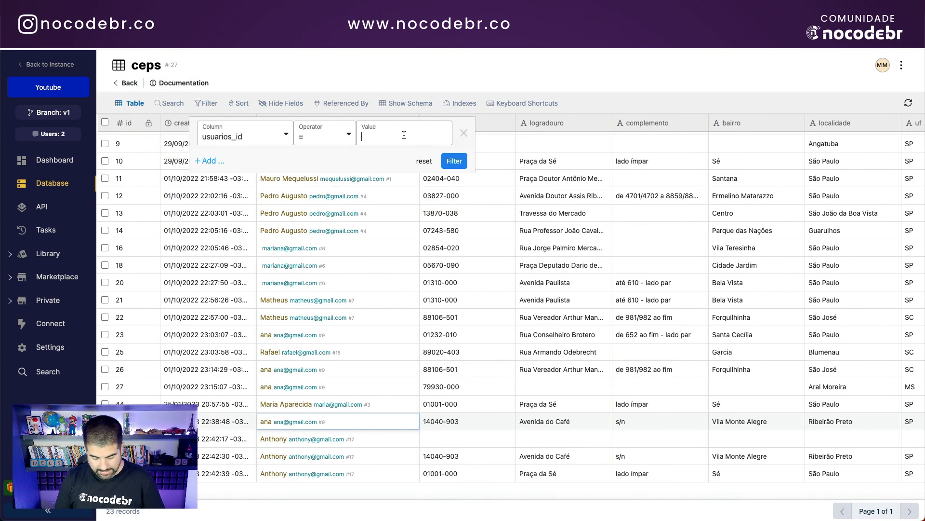
type("17")
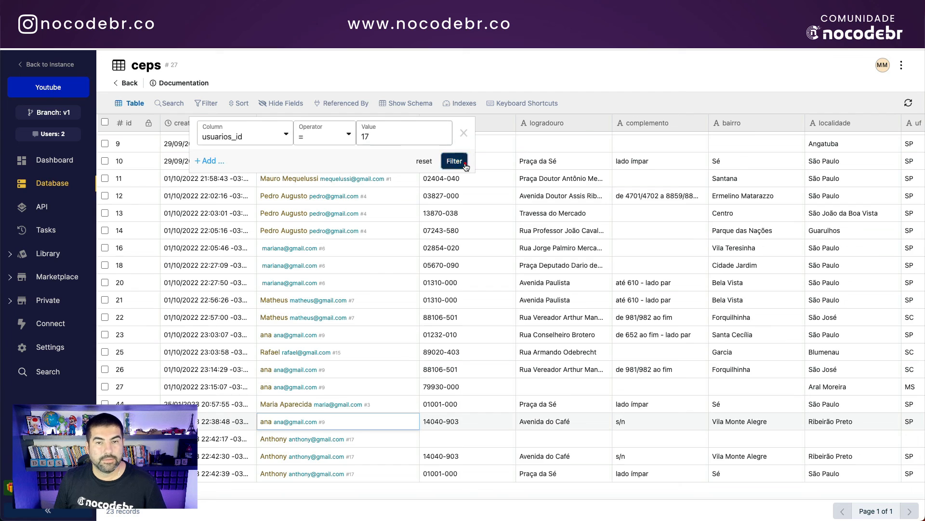
left_click(465, 163)
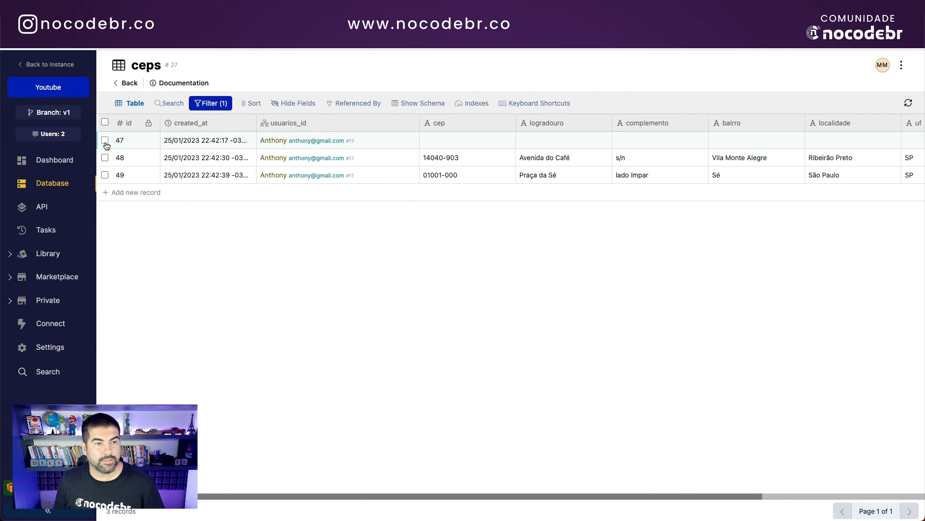
Step: Delete blank record 47 in Xano and reload the test app's CEP list
left_click(104, 139)
left_click(202, 109)
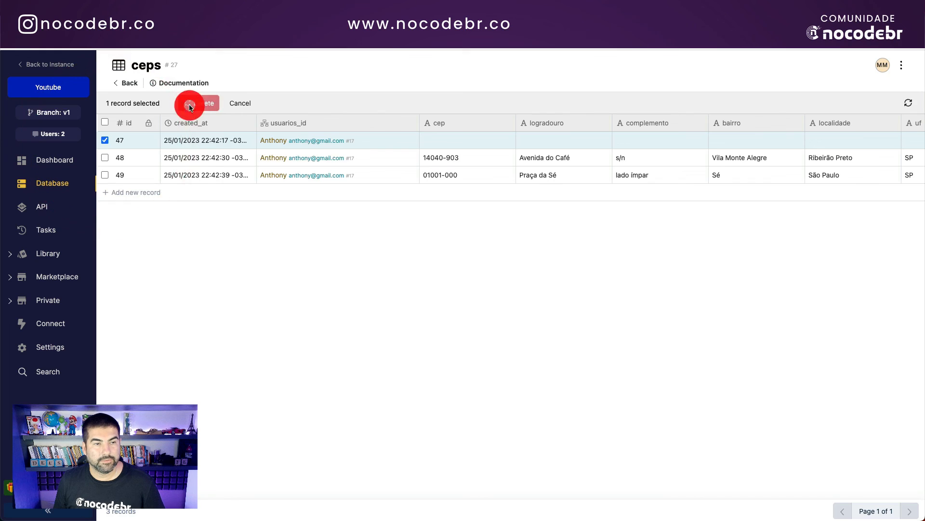
left_click(451, 238)
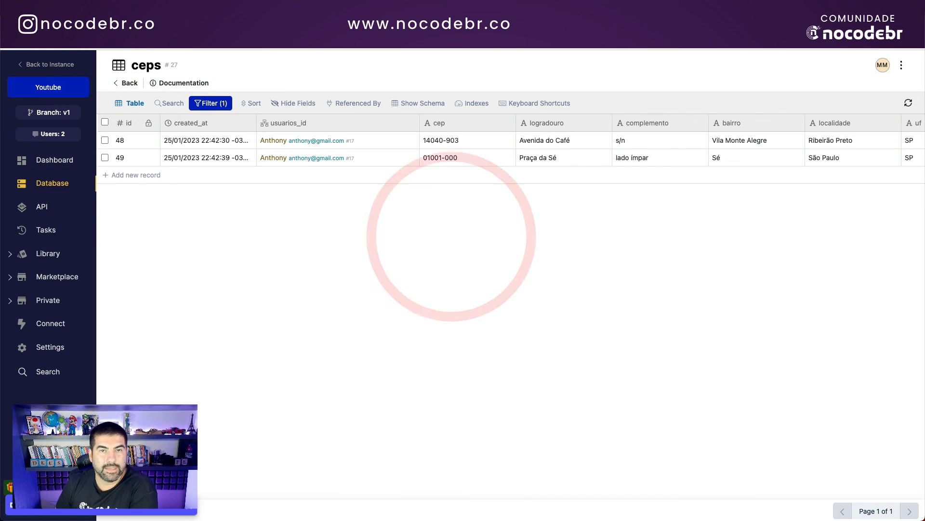
left_click(411, 25)
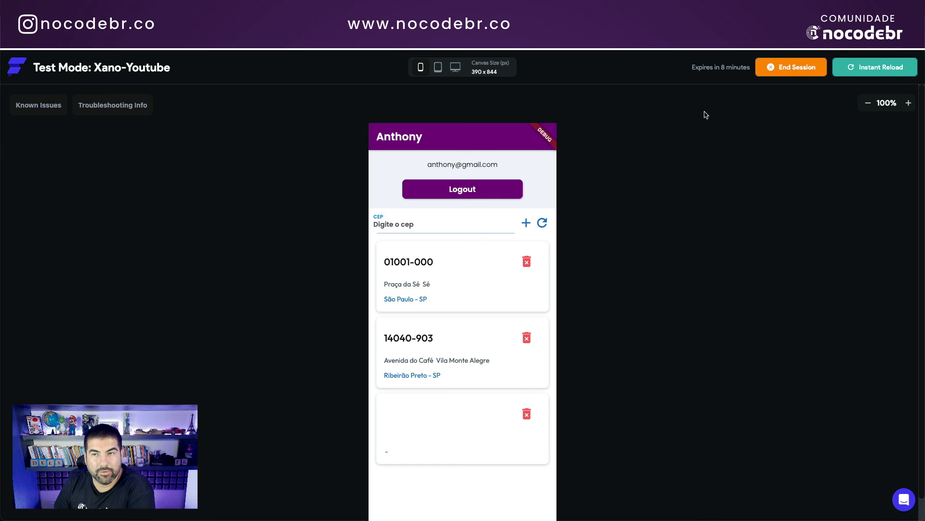
left_click(542, 223)
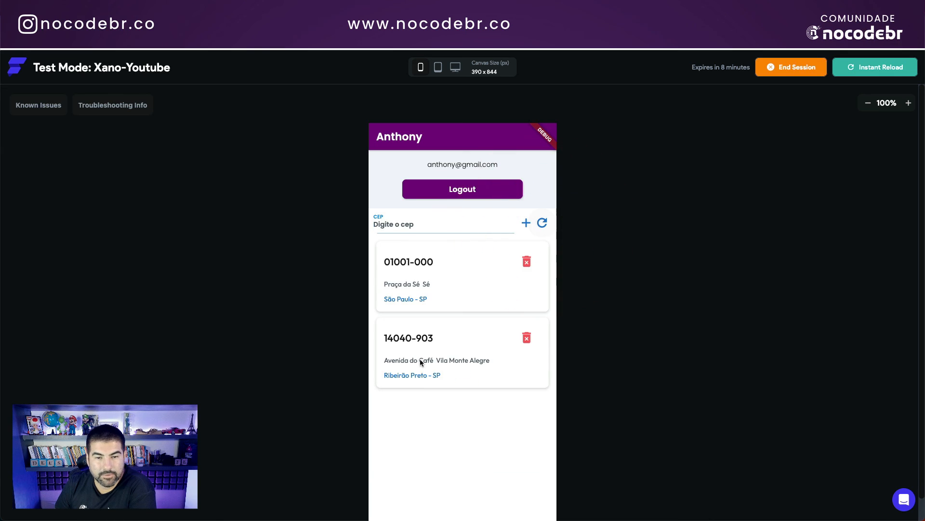